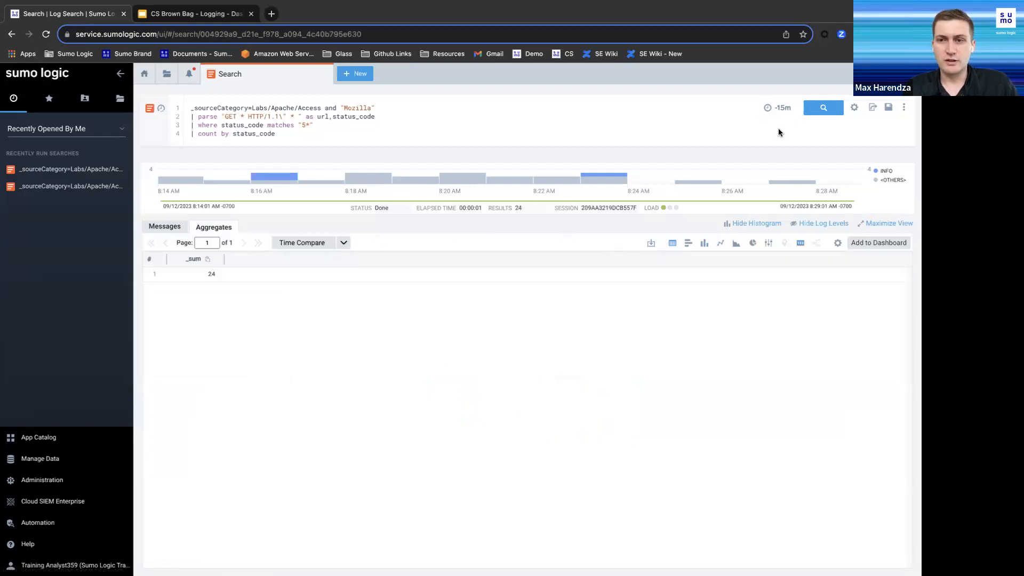
Run the query counting 5* status codes over the last 15 minutes and display the results as a pie chart
{"action": "left_click", "coordinate": [821, 111]}
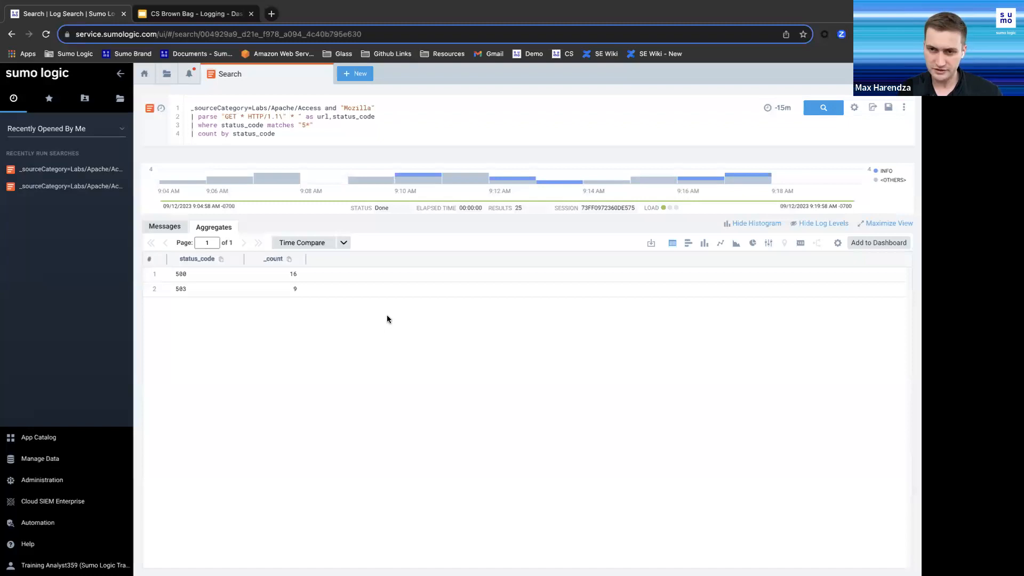
{"action": "left_click", "coordinate": [688, 244]}
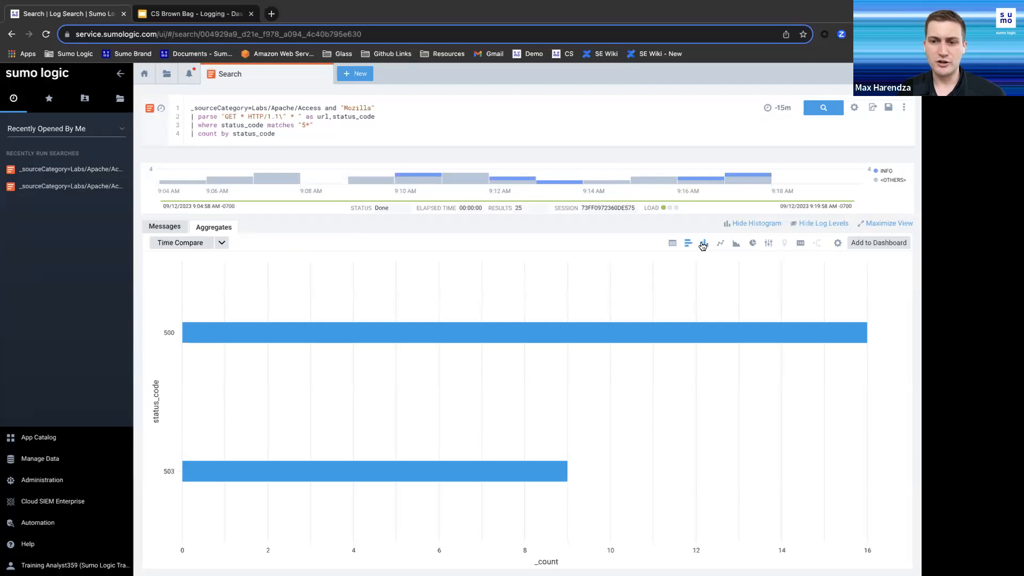
{"action": "left_click", "coordinate": [703, 243]}
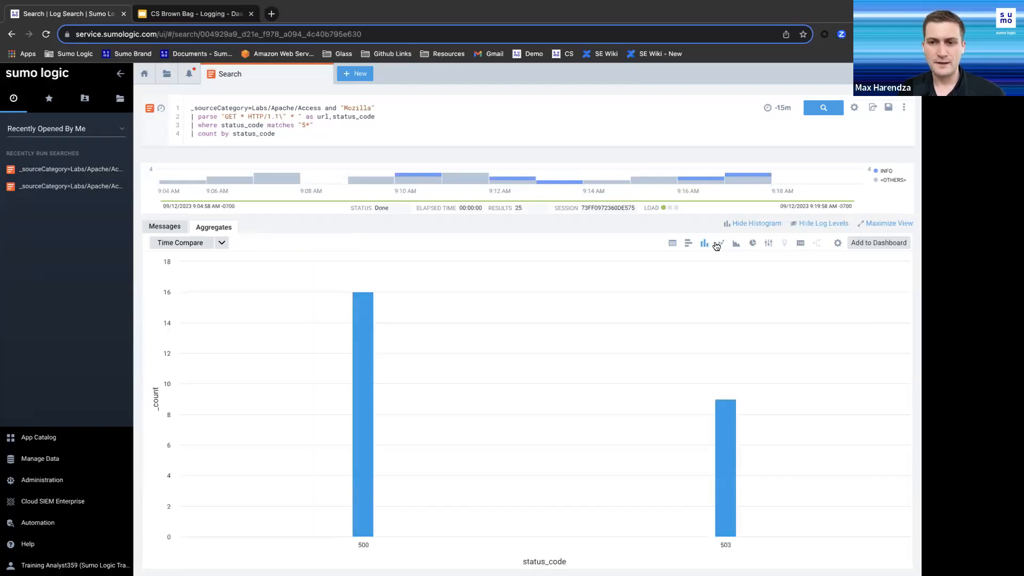
{"action": "left_click", "coordinate": [718, 244]}
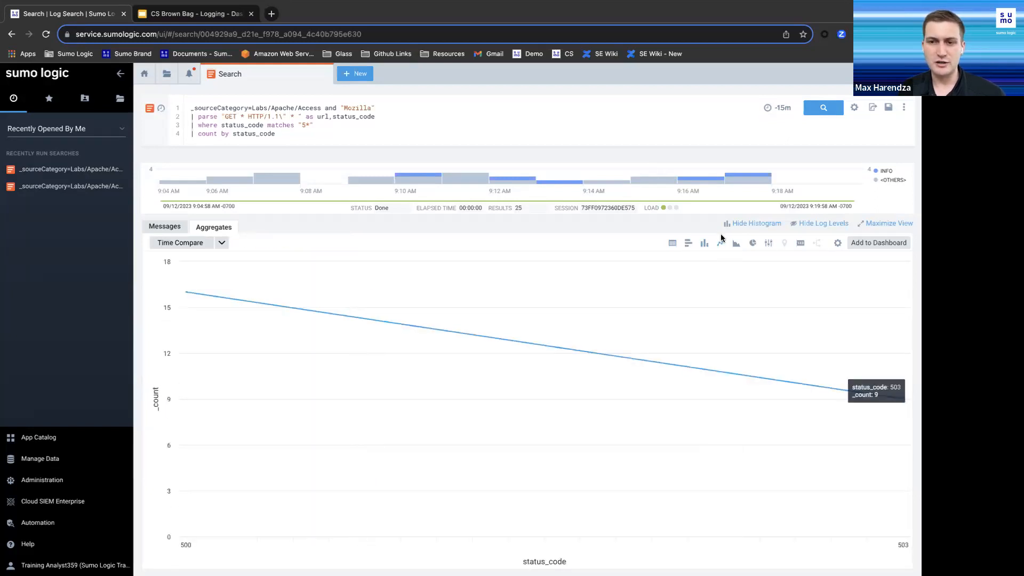
{"action": "left_click", "coordinate": [749, 243]}
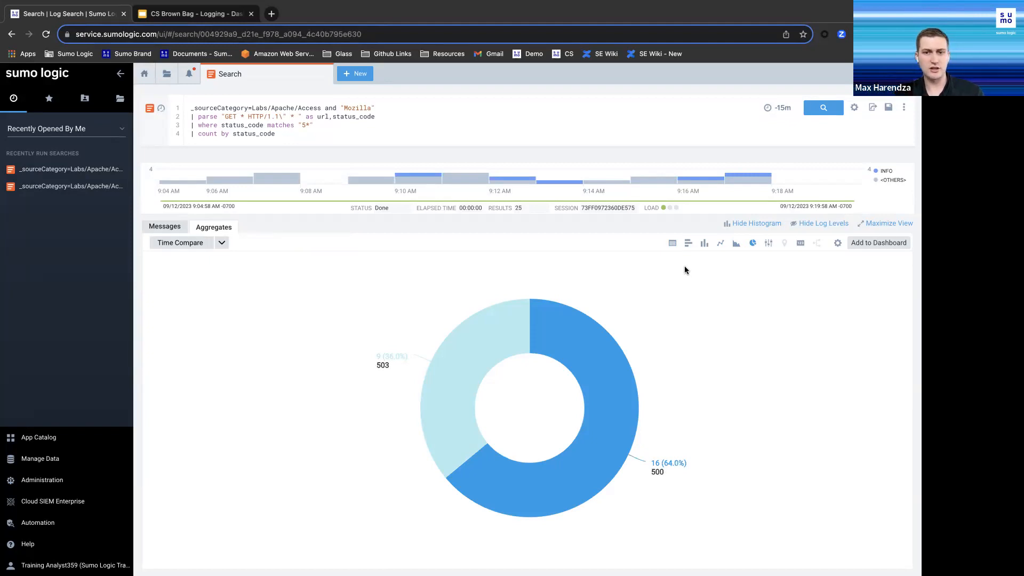
Start adding the chart to a dashboard with the panel title Pie Chart
{"action": "left_click", "coordinate": [872, 243]}
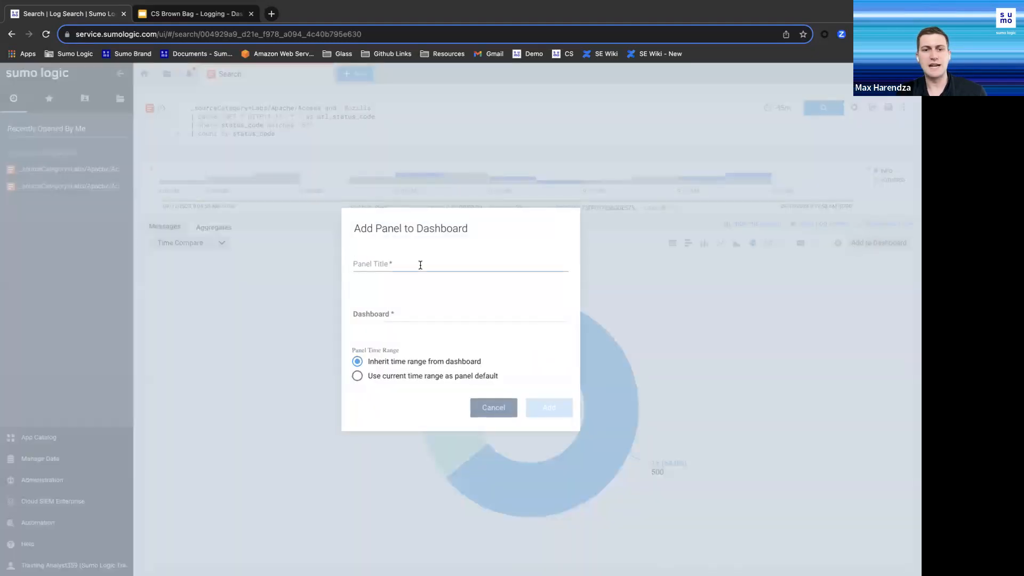
{"action": "left_click", "coordinate": [420, 265]}
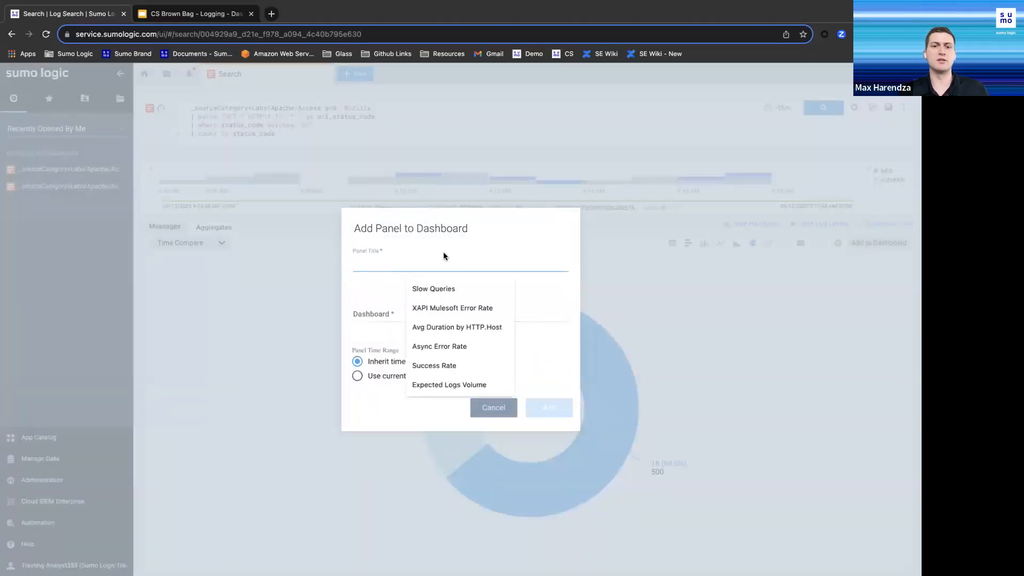
{"action": "type", "text": "Pie"}
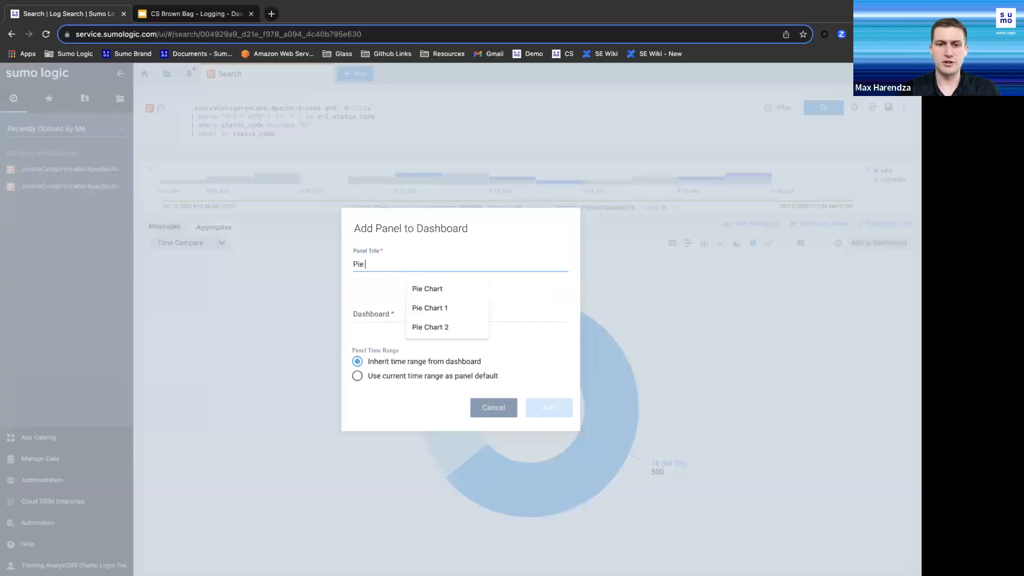
{"action": "key", "text": "Down"}
{"action": "key", "text": "Return"}
Create a new dashboard named after its owner in the Personal folder and add the panel, inheriting the dashboard's time range
{"action": "left_click", "coordinate": [423, 313]}
{"action": "type", "text": "Max"}
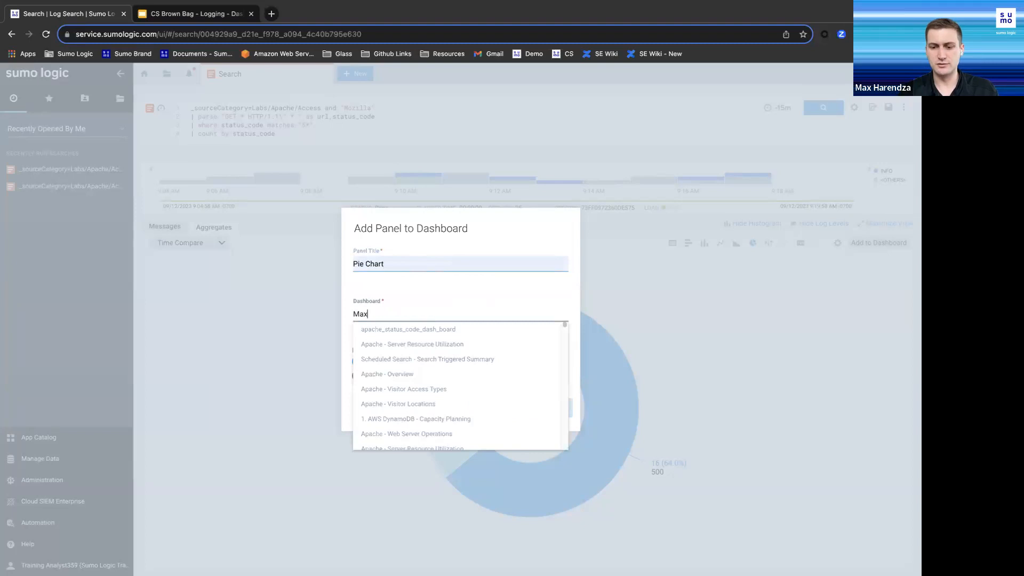
{"action": "type", "text": "'s Dashboard"}
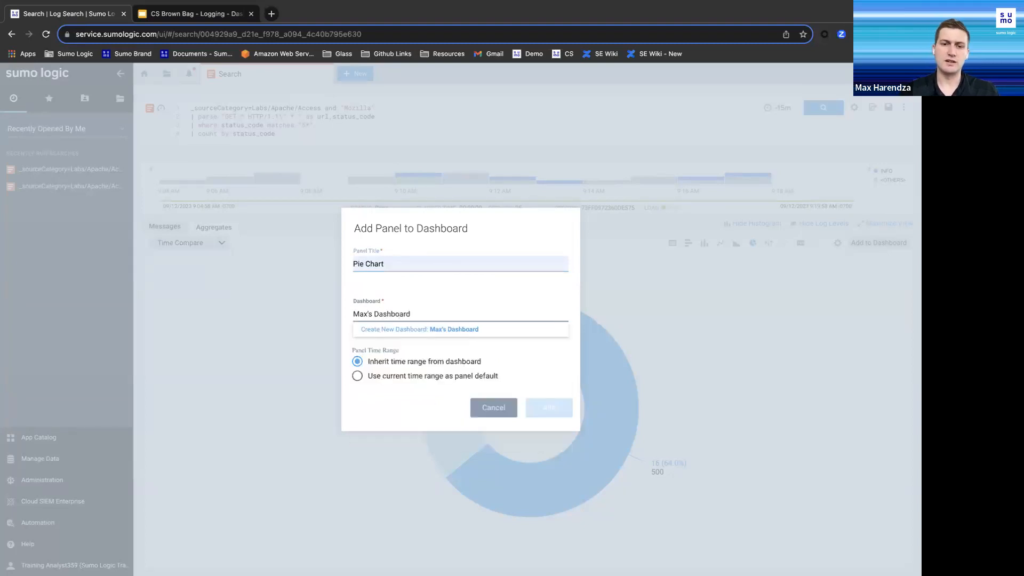
{"action": "left_click", "coordinate": [436, 330]}
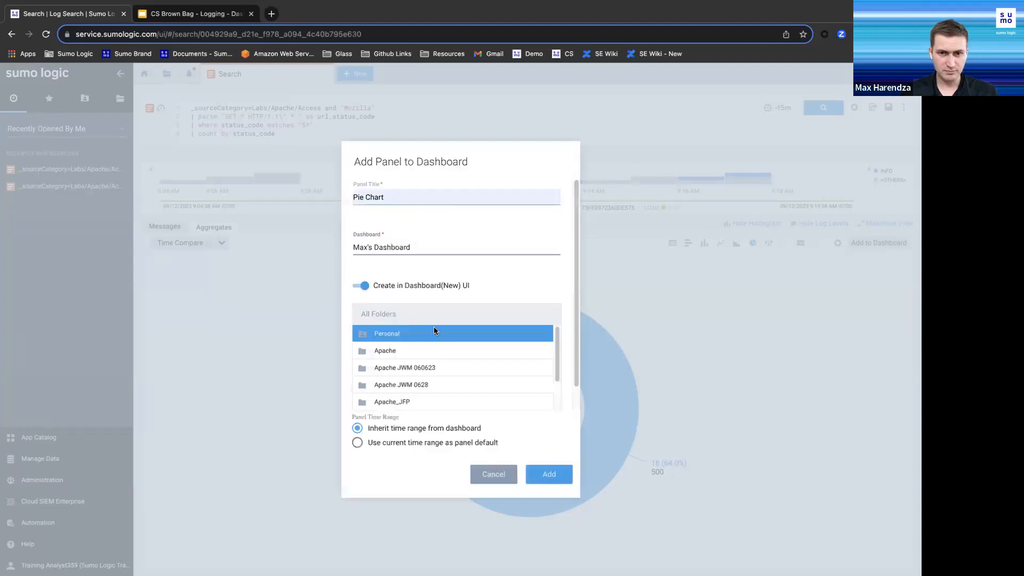
{"action": "double_click", "coordinate": [387, 334]}
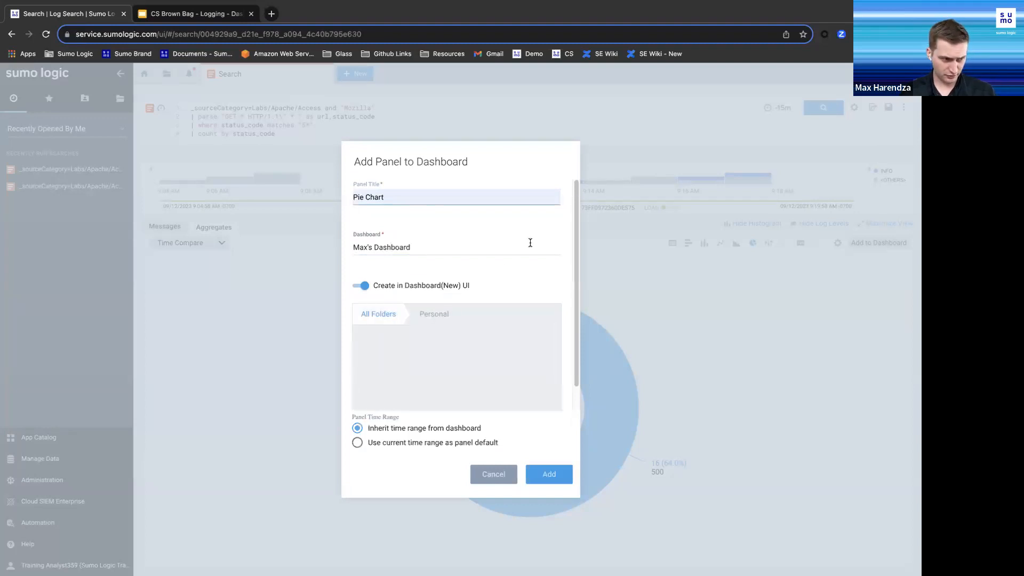
{"action": "left_click", "coordinate": [555, 481]}
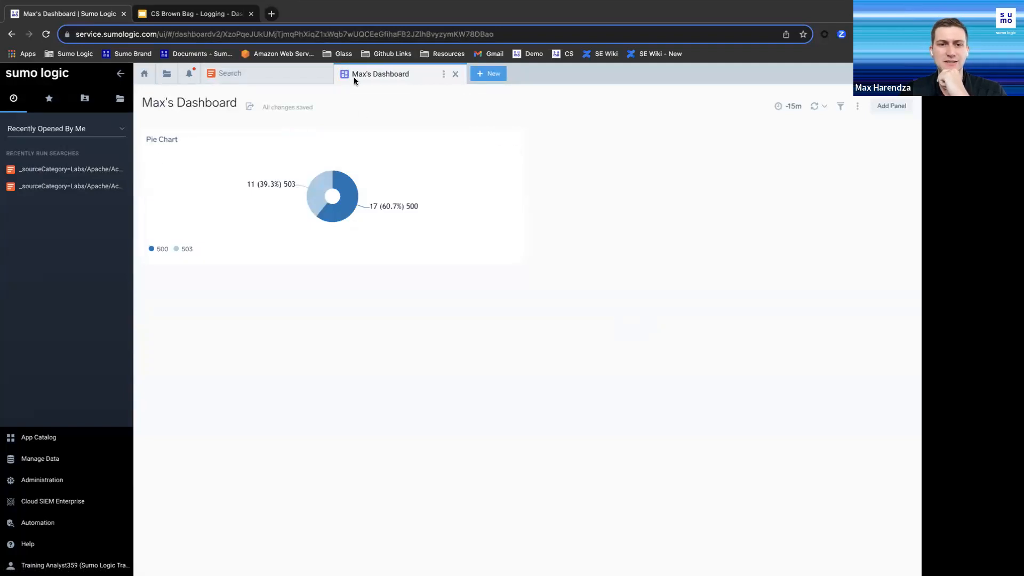
Enlarge the Pie Chart panel in width and height, keeping it in the dashboard's upper-left corner after trying it alongside
{"action": "left_click_drag", "start_coordinate": [521, 261], "coordinate": [533, 314]}
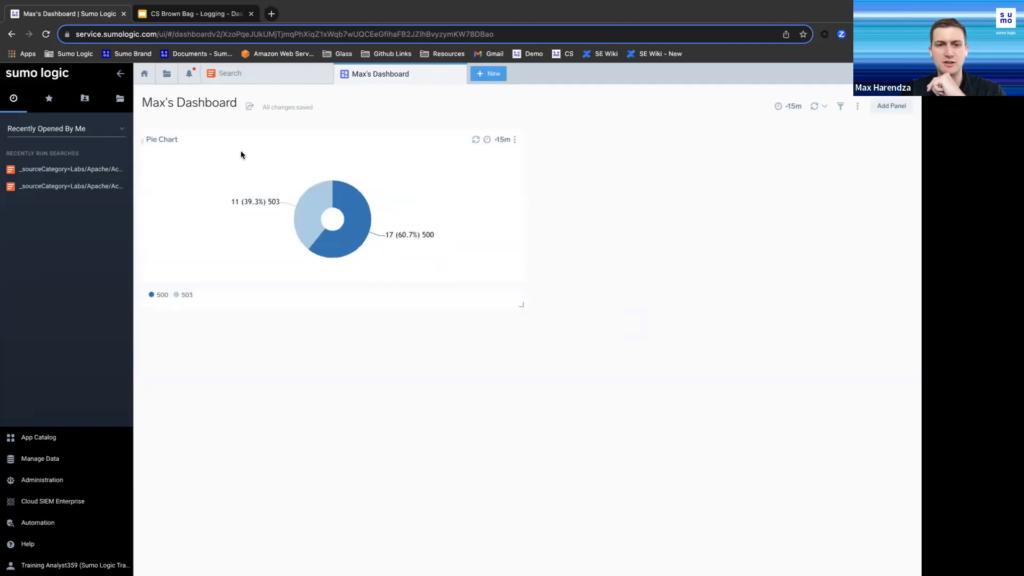
{"action": "left_click_drag", "start_coordinate": [142, 139], "coordinate": [595, 201]}
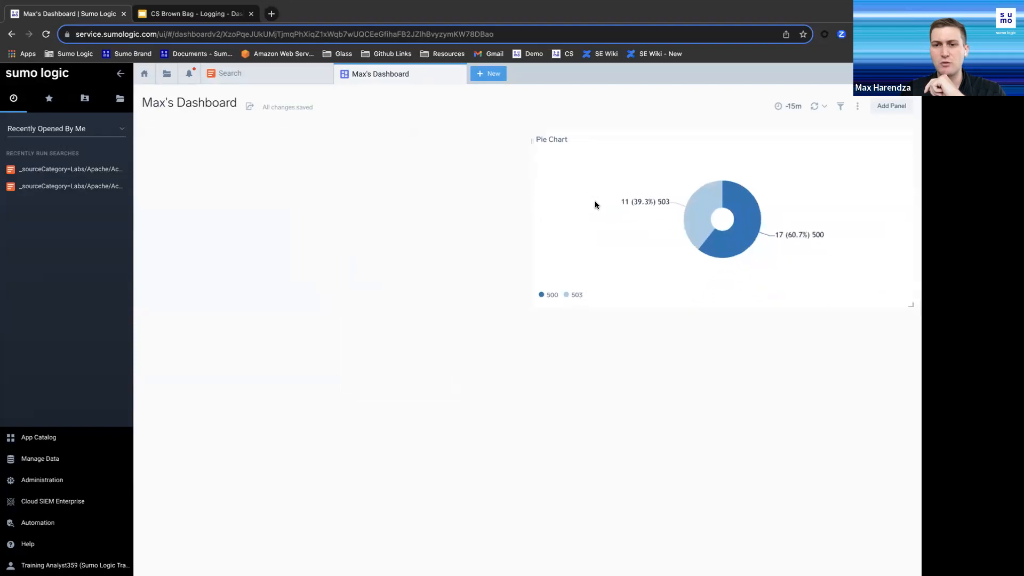
{"action": "left_click_drag", "start_coordinate": [532, 139], "coordinate": [302, 203]}
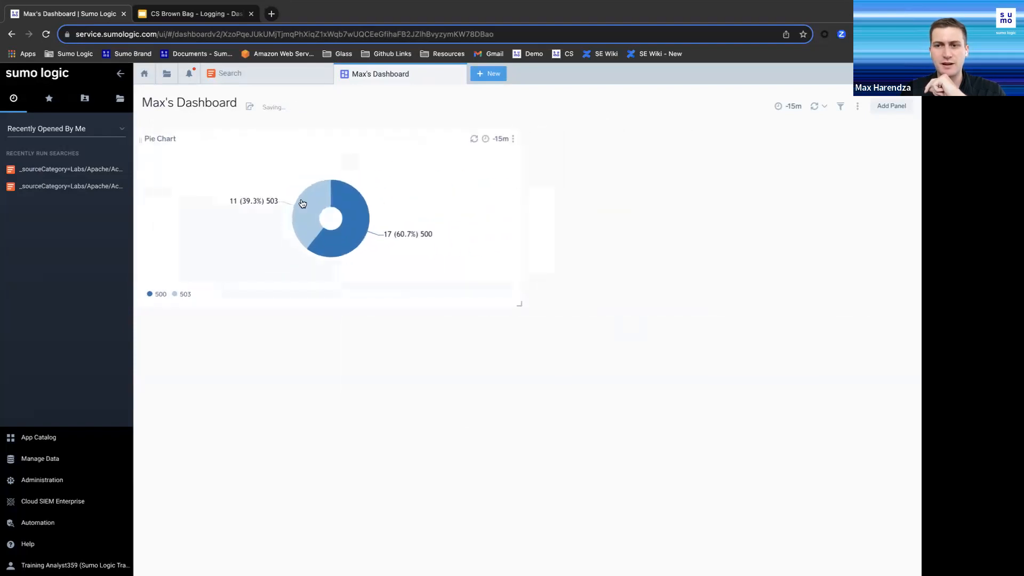
{"action": "left_click_drag", "start_coordinate": [522, 302], "coordinate": [565, 318]}
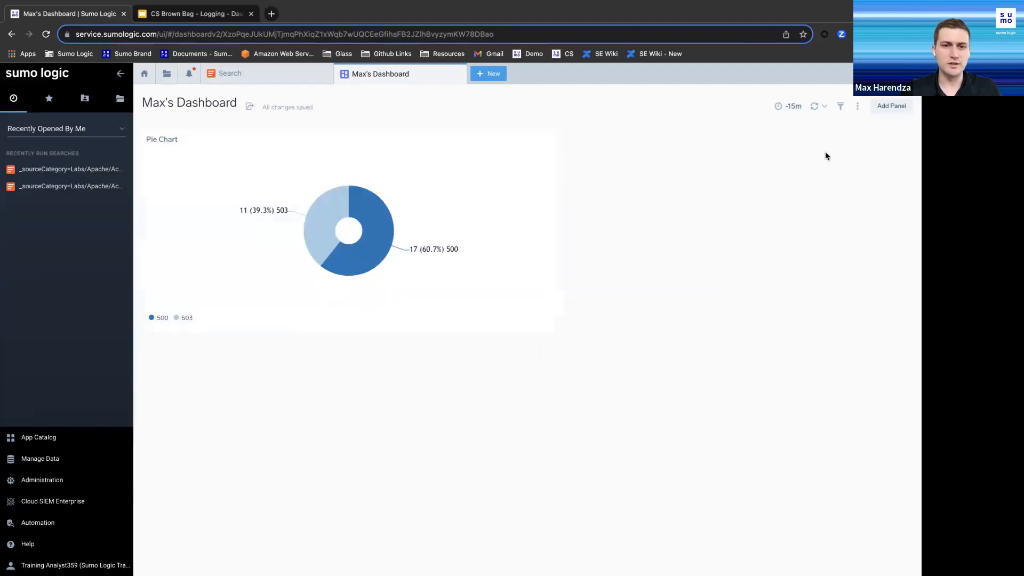
Switch the dashboard to the dark theme and look at the Pie Chart panel's time range options
{"action": "left_click", "coordinate": [857, 107]}
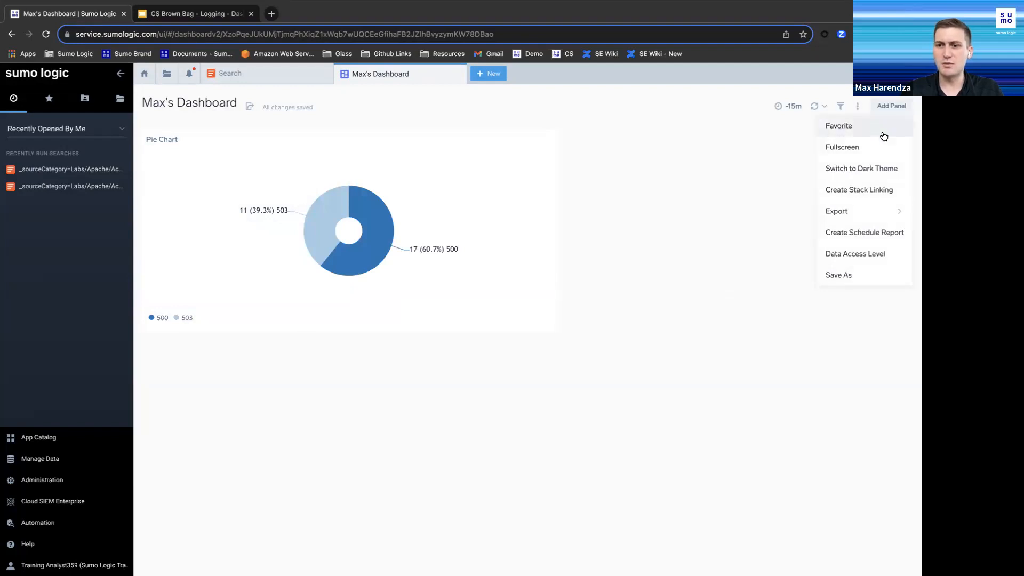
{"action": "left_click", "coordinate": [882, 171]}
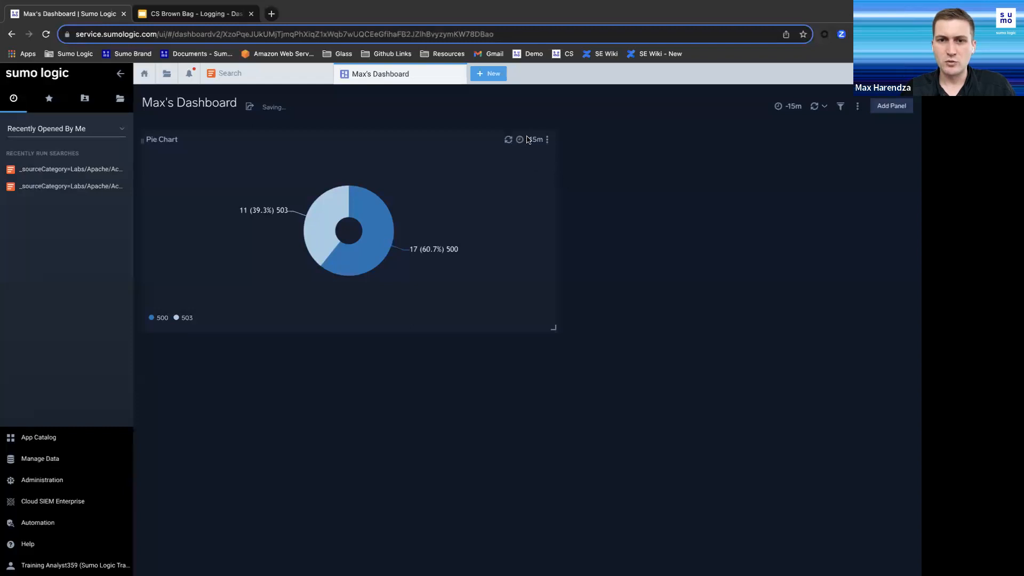
{"action": "left_click", "coordinate": [539, 138]}
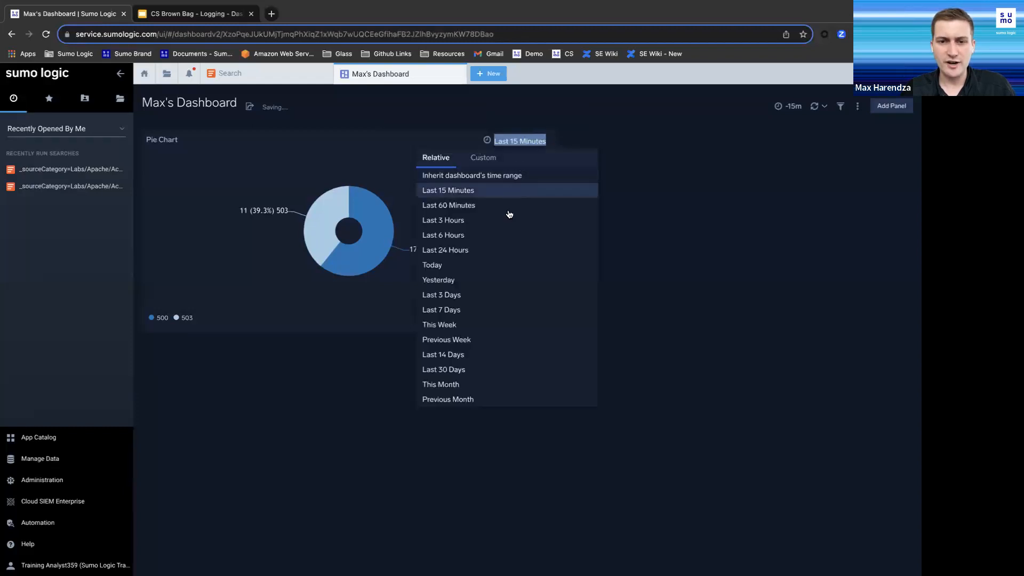
{"action": "left_click", "coordinate": [532, 114]}
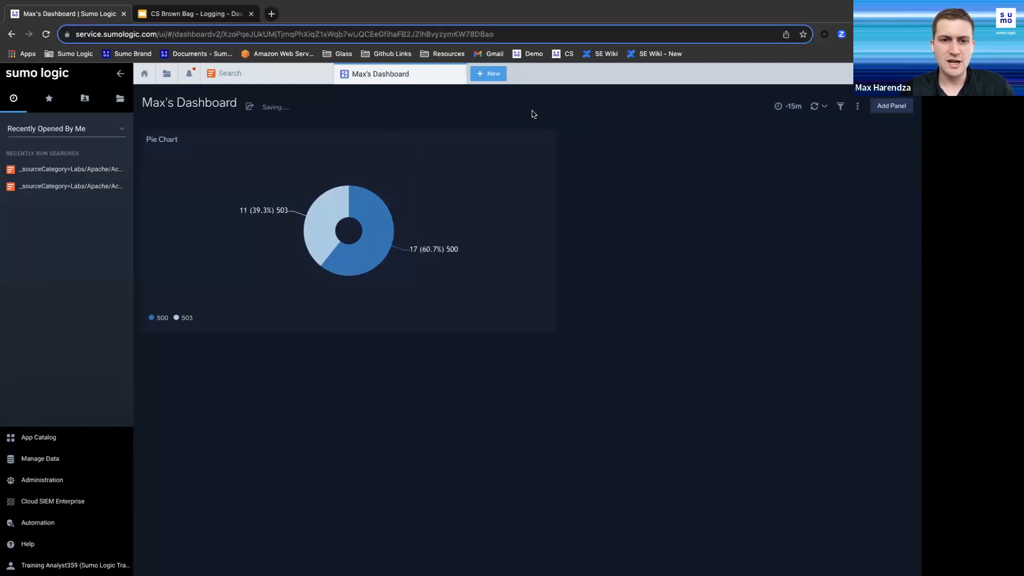
Open the Pie Chart panel in log search, comment out the count by status_code line and rerun the query
{"action": "left_click", "coordinate": [547, 140]}
{"action": "left_click", "coordinate": [556, 165]}
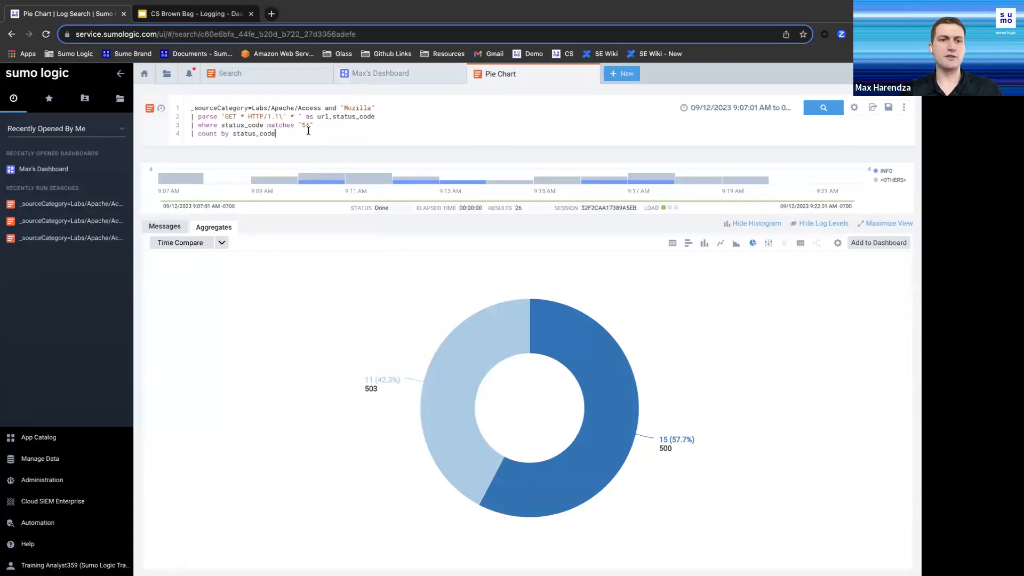
{"action": "key", "text": "ctrl+slash"}
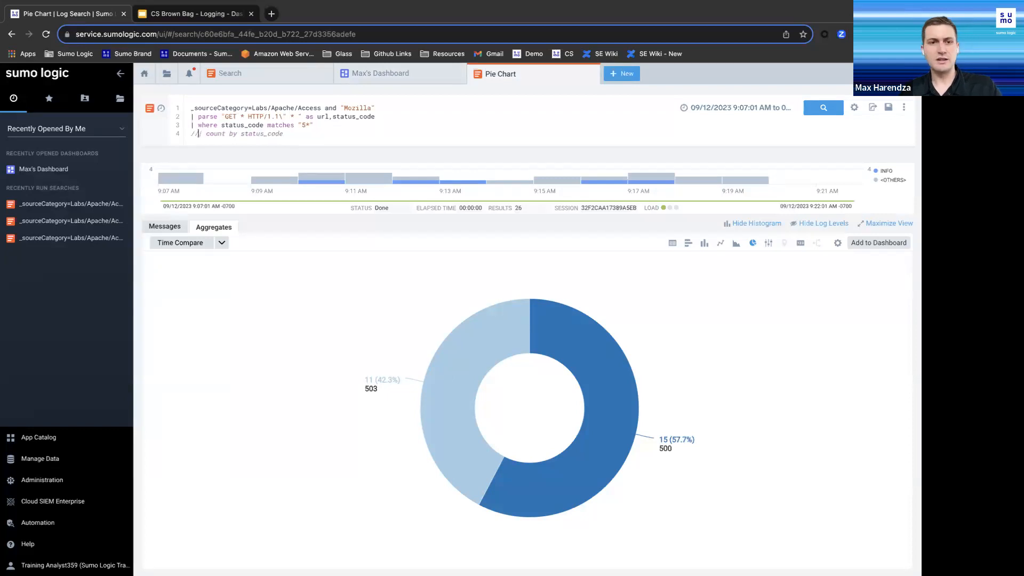
{"action": "key", "text": "Return"}
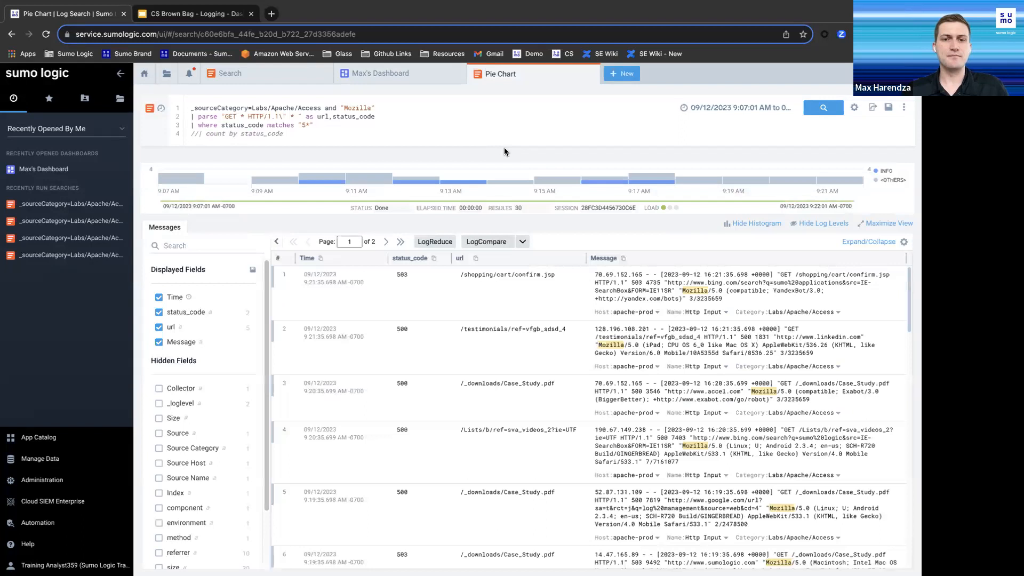
Return to the dashboard and set it to the dark theme again
{"action": "left_click", "coordinate": [401, 76]}
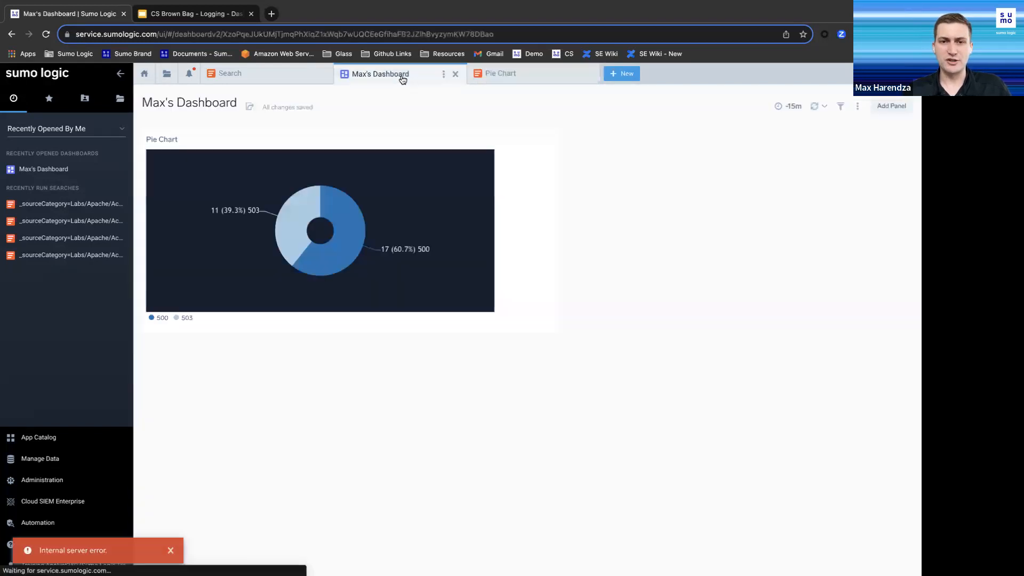
{"action": "left_click", "coordinate": [857, 105]}
{"action": "left_click", "coordinate": [863, 165]}
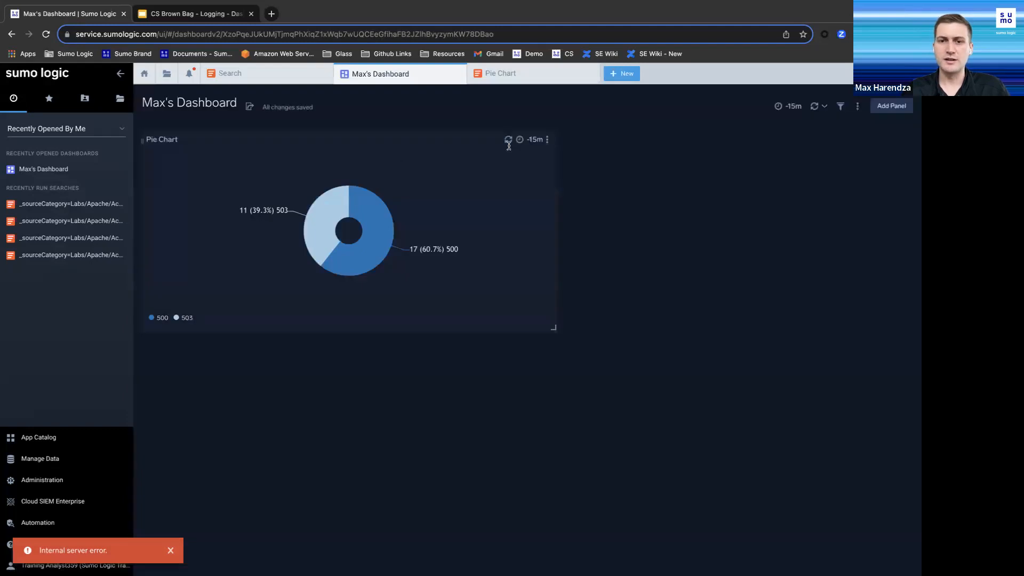
Open the Pie Chart panel for editing and change its visualization type to Honeycomb
{"action": "left_click", "coordinate": [547, 139]}
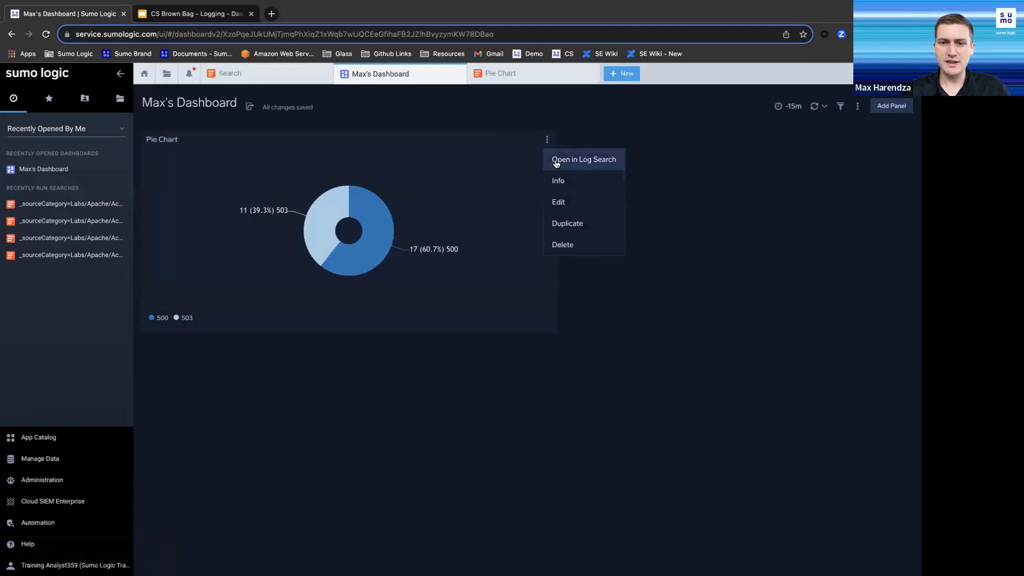
{"action": "left_click", "coordinate": [556, 203]}
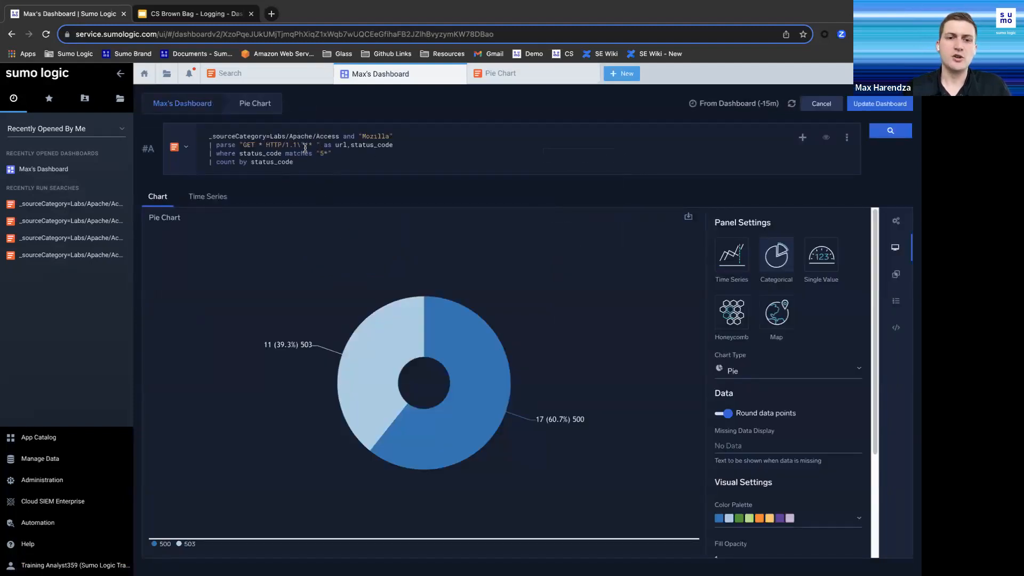
{"action": "left_click_drag", "start_coordinate": [291, 163], "coordinate": [210, 163]}
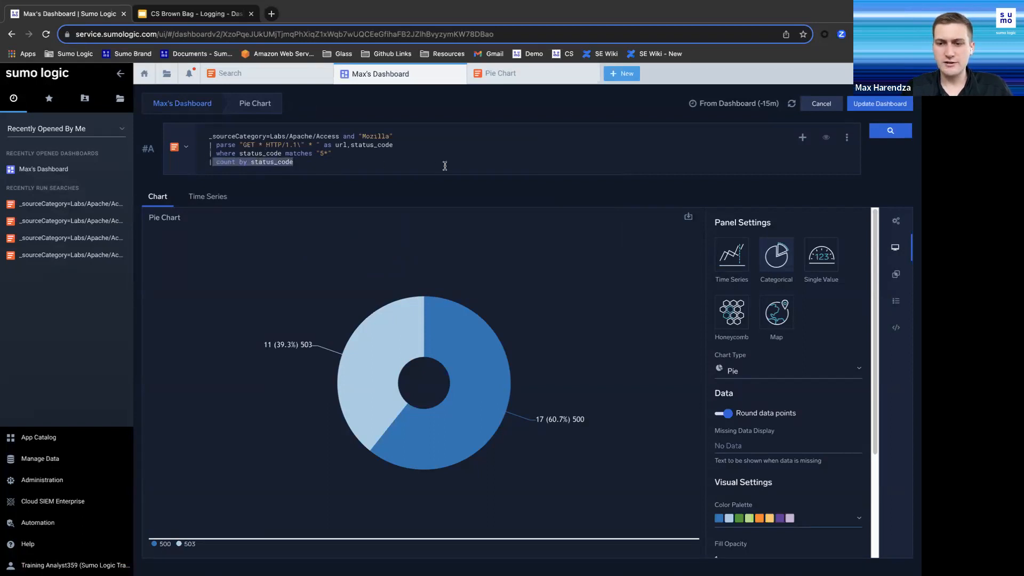
{"action": "scroll", "coordinate": [831, 310], "scroll_direction": "down", "scroll_amount": 1}
{"action": "scroll", "coordinate": [794, 330], "scroll_direction": "down", "scroll_amount": 3}
{"action": "scroll", "coordinate": [773, 310], "scroll_direction": "up", "scroll_amount": 3}
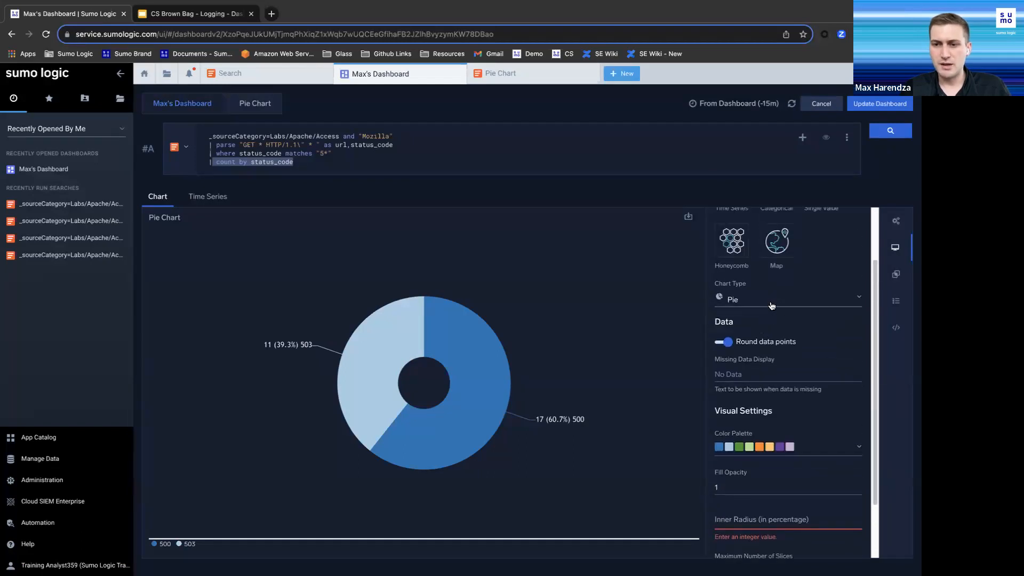
{"action": "left_click", "coordinate": [771, 305]}
{"action": "left_click", "coordinate": [729, 245]}
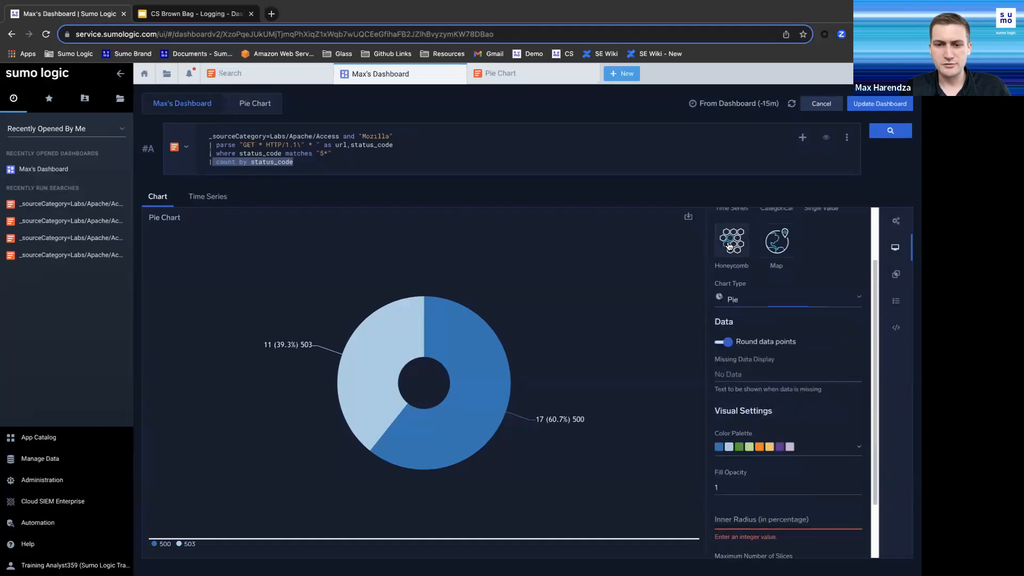
{"action": "left_click", "coordinate": [729, 245]}
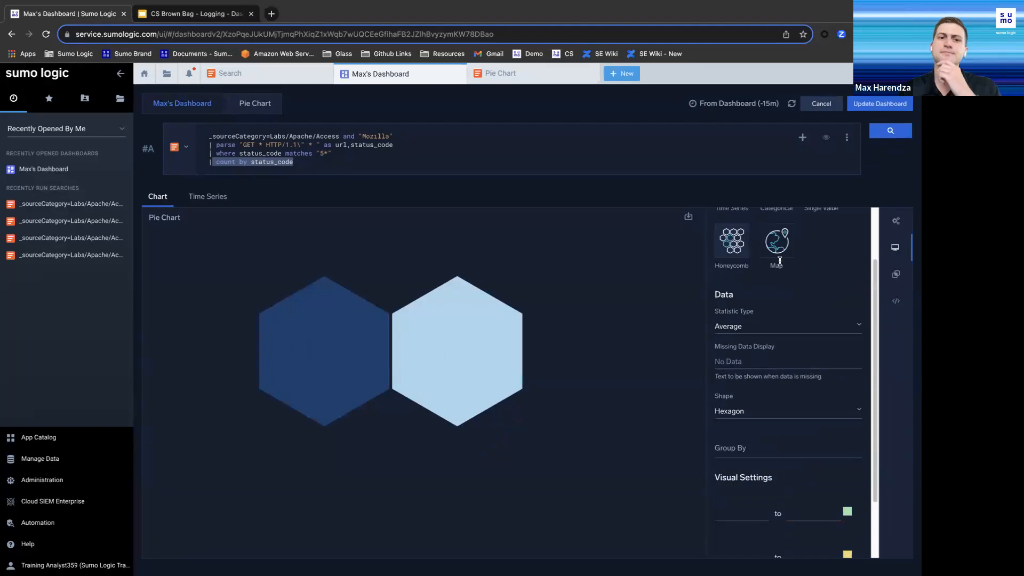
Set the honeycomb's green color range to 0 to 15
{"action": "mouse_move", "coordinate": [476, 328]}
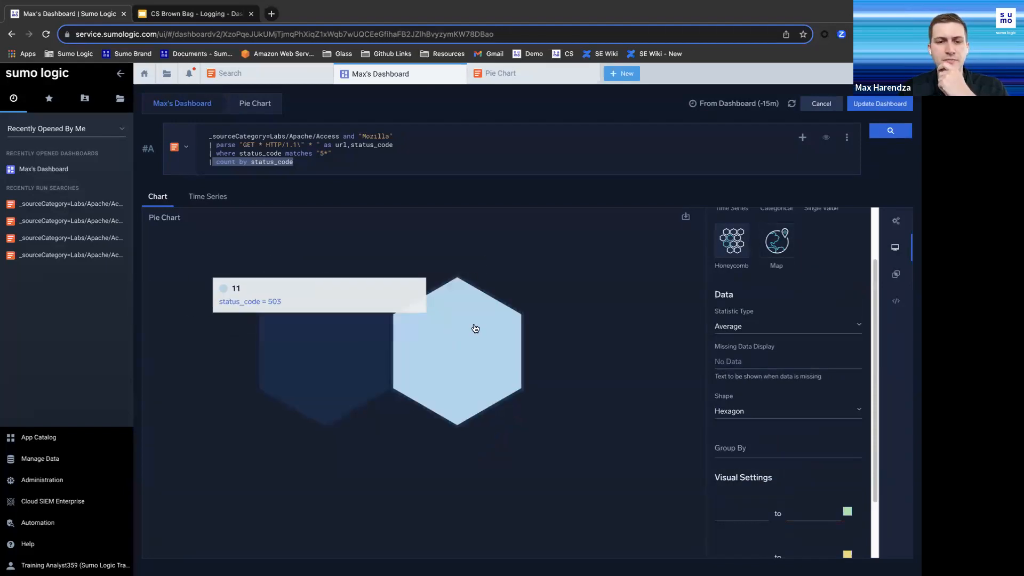
{"action": "scroll", "coordinate": [808, 326], "scroll_direction": "down", "scroll_amount": 3}
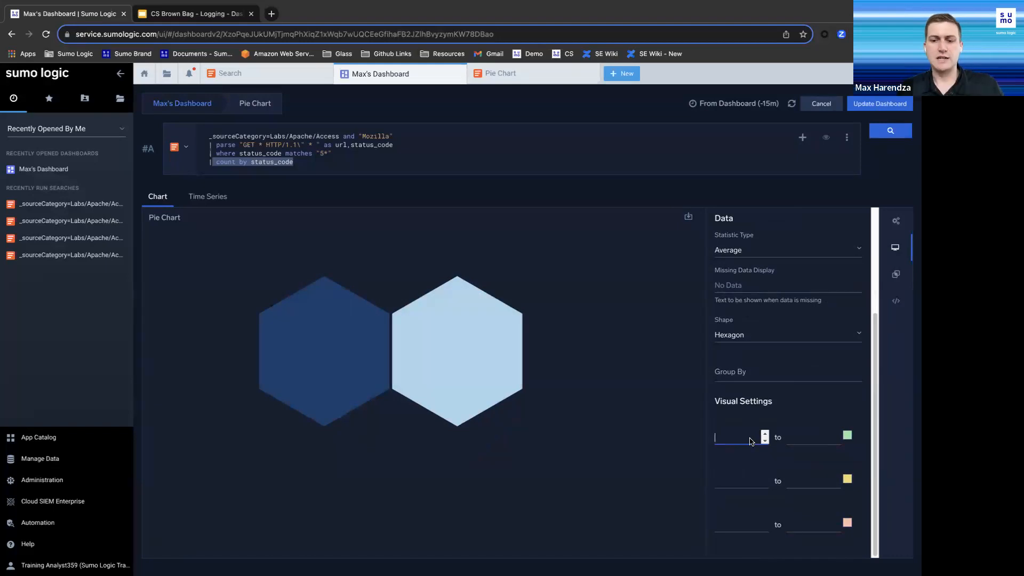
{"action": "type", "text": "0"}
{"action": "left_click", "coordinate": [799, 436]}
{"action": "type", "text": "1"}
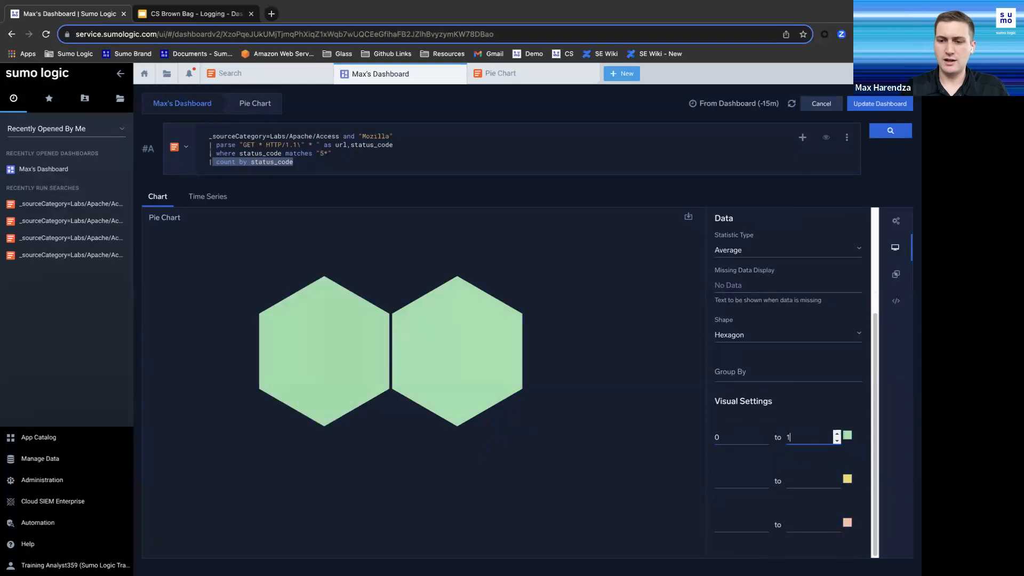
{"action": "type", "text": "0"}
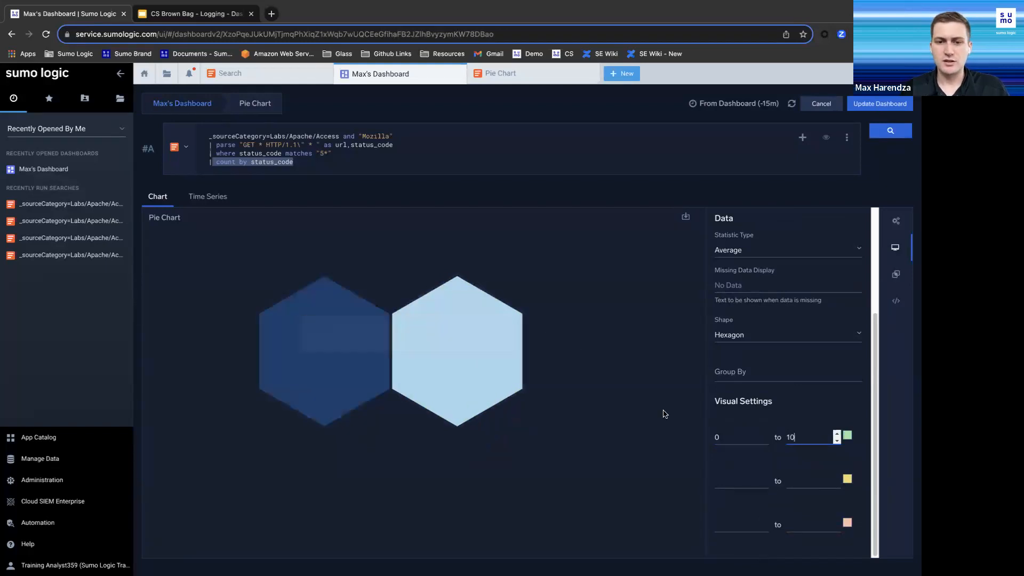
{"action": "mouse_move", "coordinate": [348, 342]}
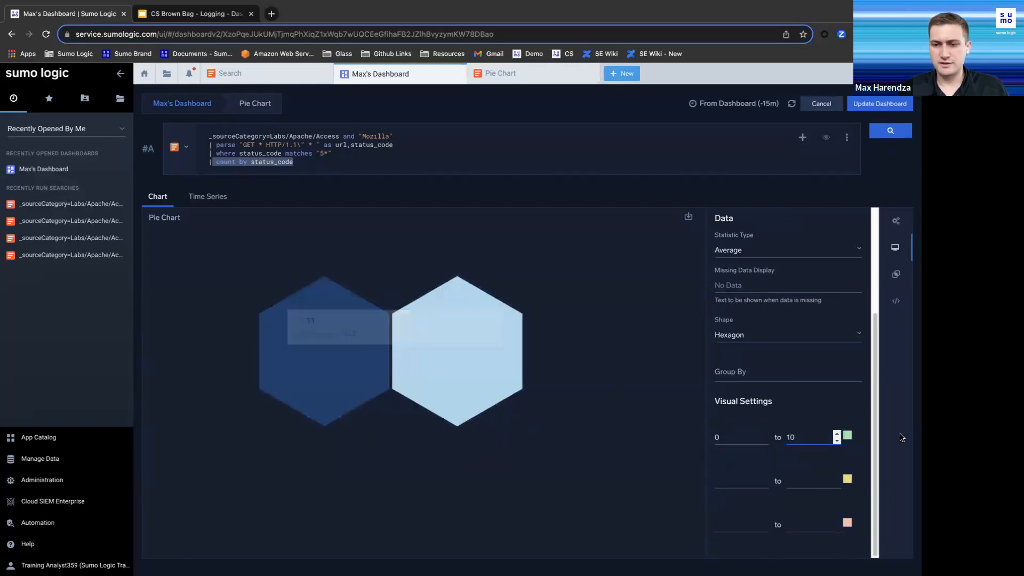
{"action": "key", "text": "BackSpace"}
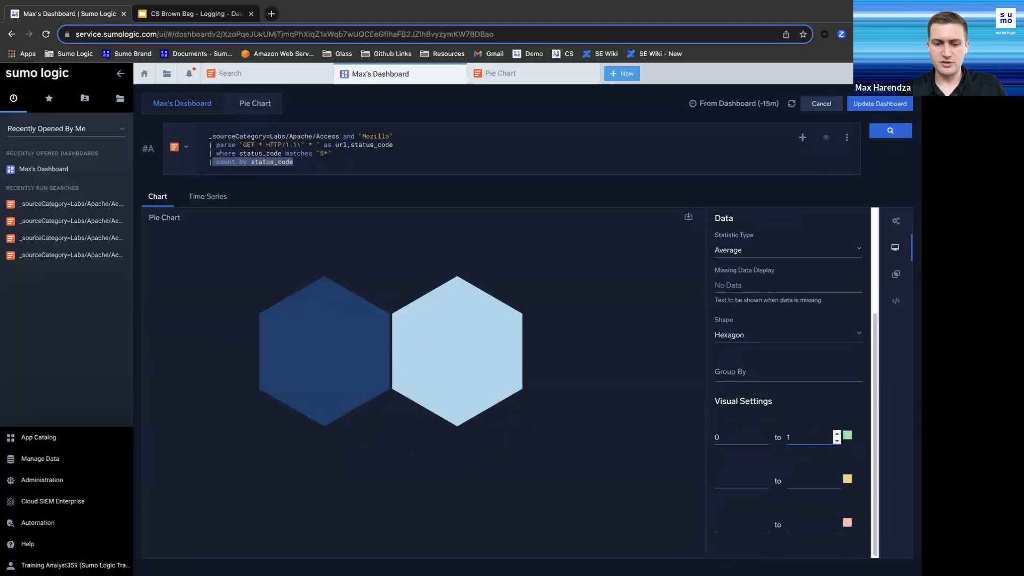
{"action": "type", "text": "5"}
Set the honeycomb's yellow color range to 15 to 20 and start the red range at 20
{"action": "left_click", "coordinate": [729, 478]}
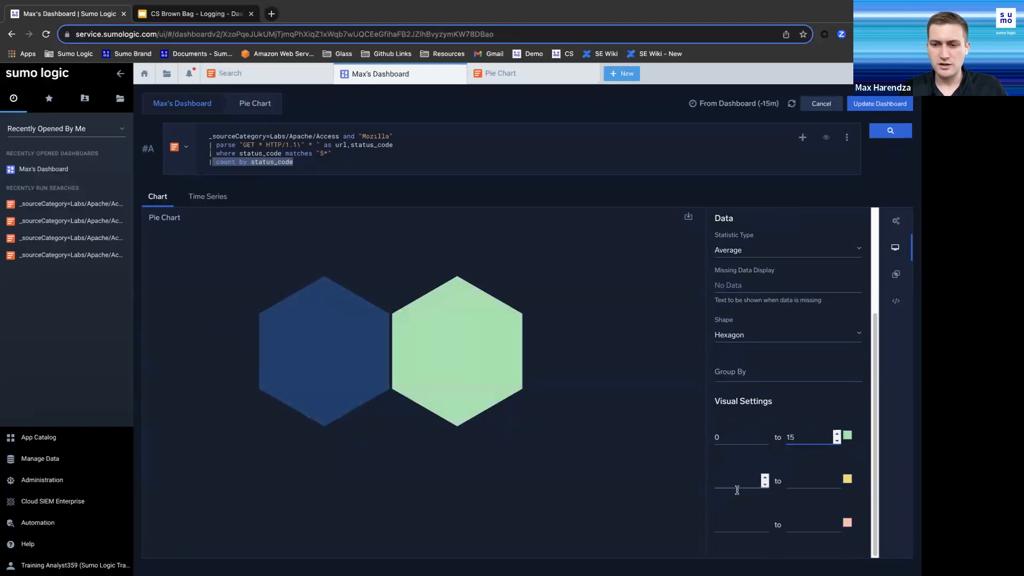
{"action": "type", "text": "1"}
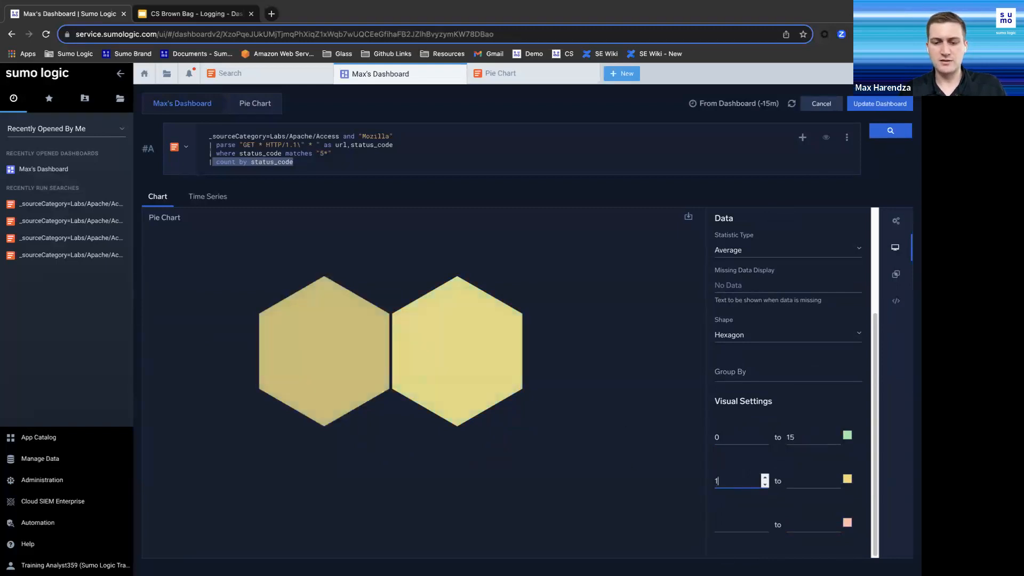
{"action": "type", "text": "5"}
{"action": "left_click", "coordinate": [811, 481]}
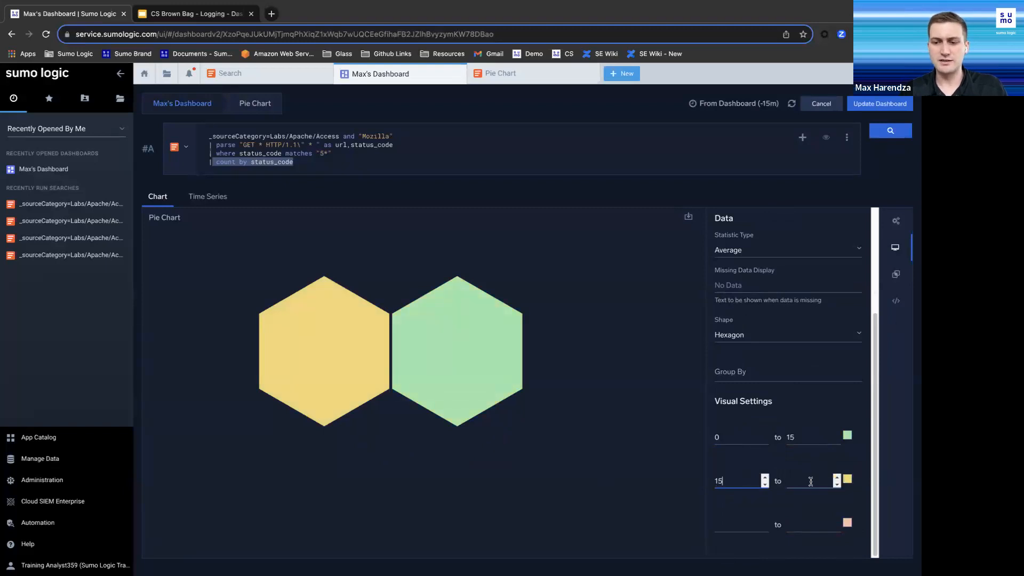
{"action": "left_click", "coordinate": [738, 517]}
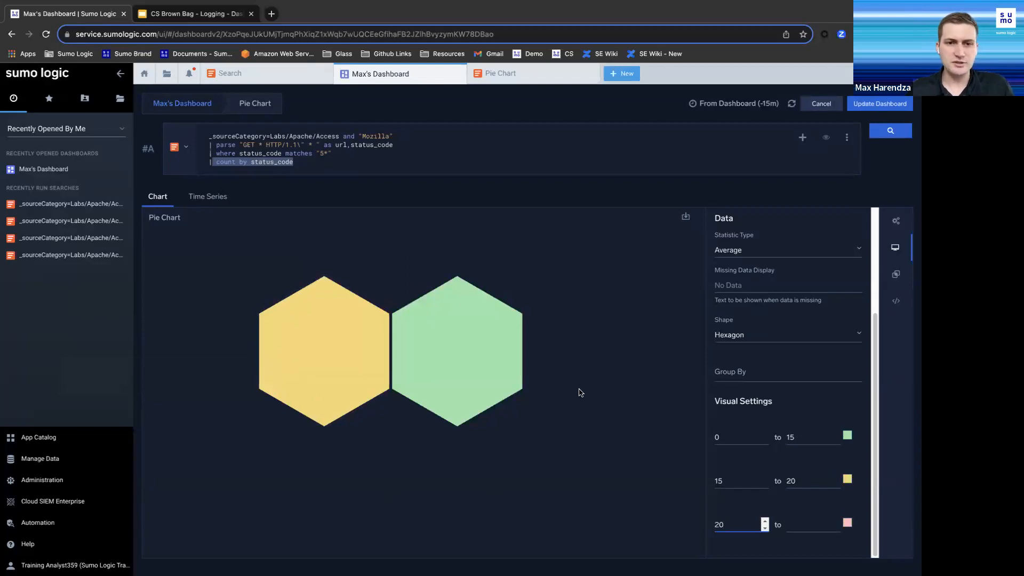
Change the panel's visualization to a Categorical pie chart and apply the pink-to-green color palette
{"action": "scroll", "coordinate": [703, 373], "scroll_direction": "up", "scroll_amount": 3}
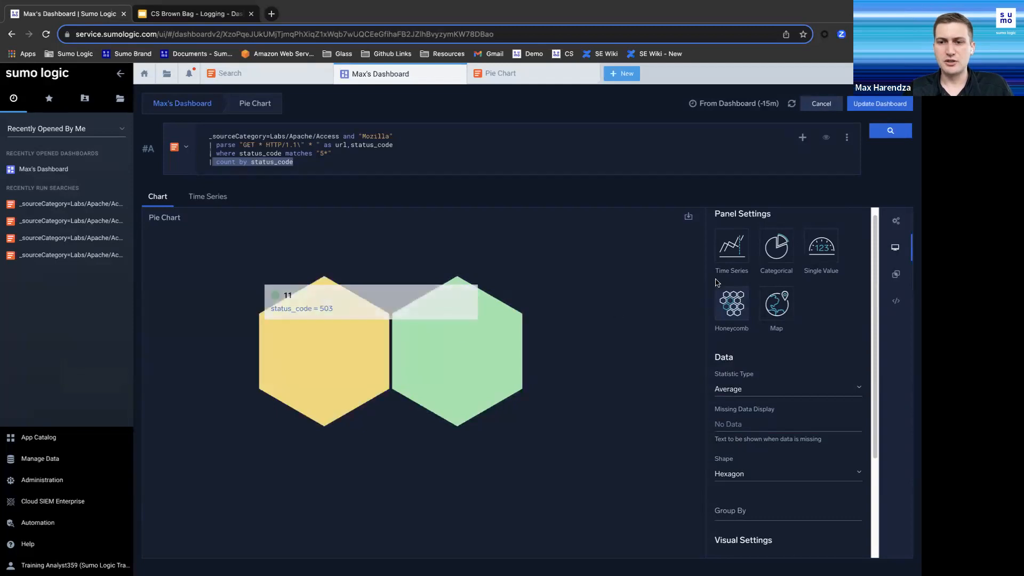
{"action": "left_click", "coordinate": [822, 250]}
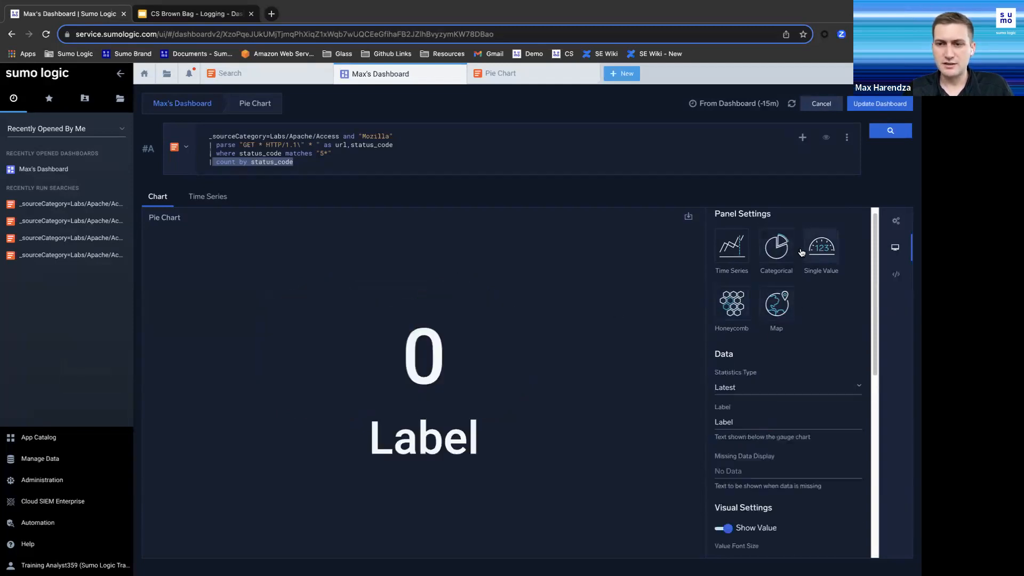
{"action": "left_click", "coordinate": [731, 302]}
{"action": "left_click", "coordinate": [767, 265]}
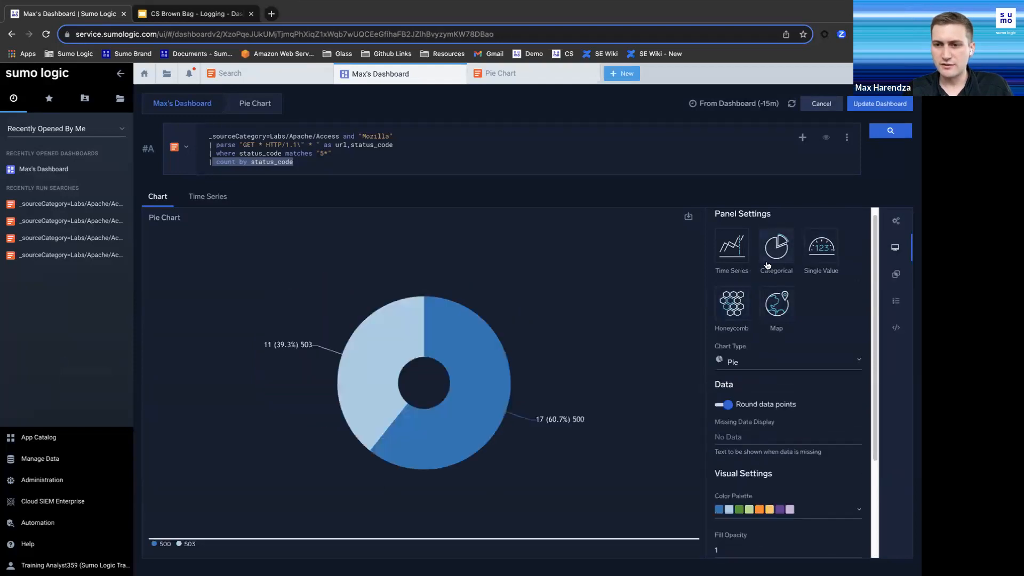
{"action": "scroll", "coordinate": [802, 397], "scroll_direction": "down", "scroll_amount": 3}
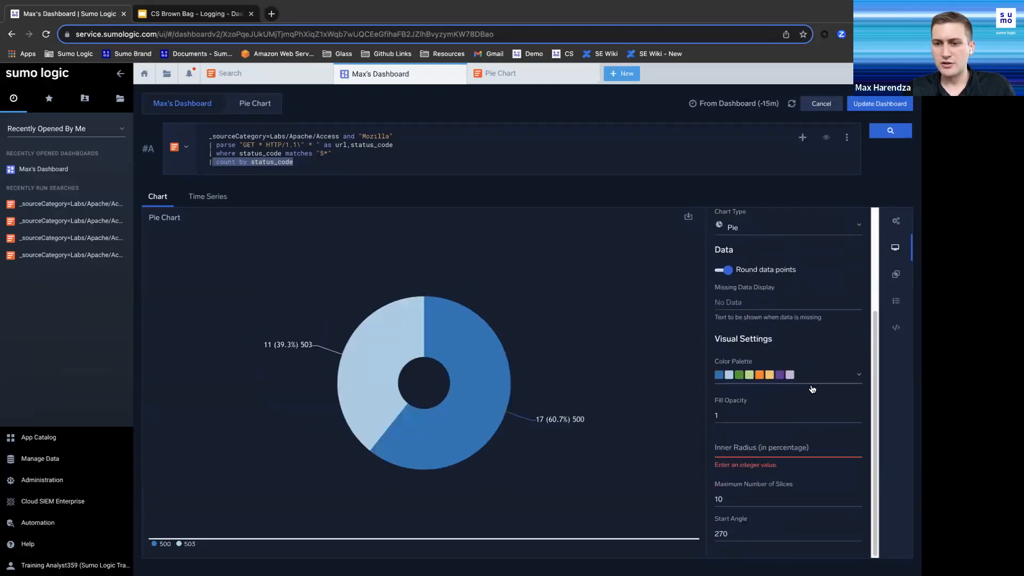
{"action": "left_click", "coordinate": [826, 377]}
{"action": "left_click", "coordinate": [816, 413]}
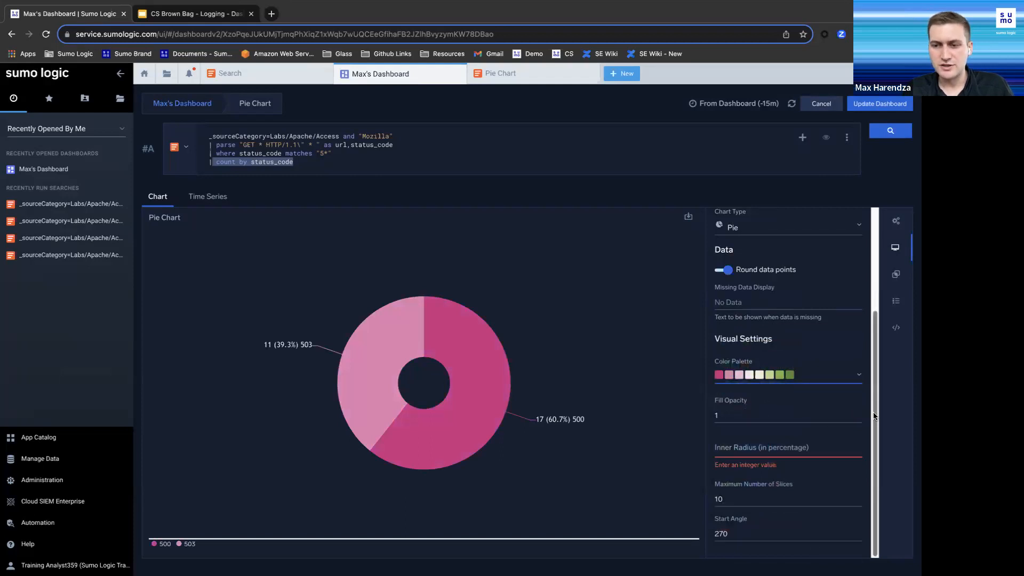
Set the pie chart's fill opacity to 0.65
{"action": "left_click", "coordinate": [857, 419]}
{"action": "left_click", "coordinate": [858, 419]}
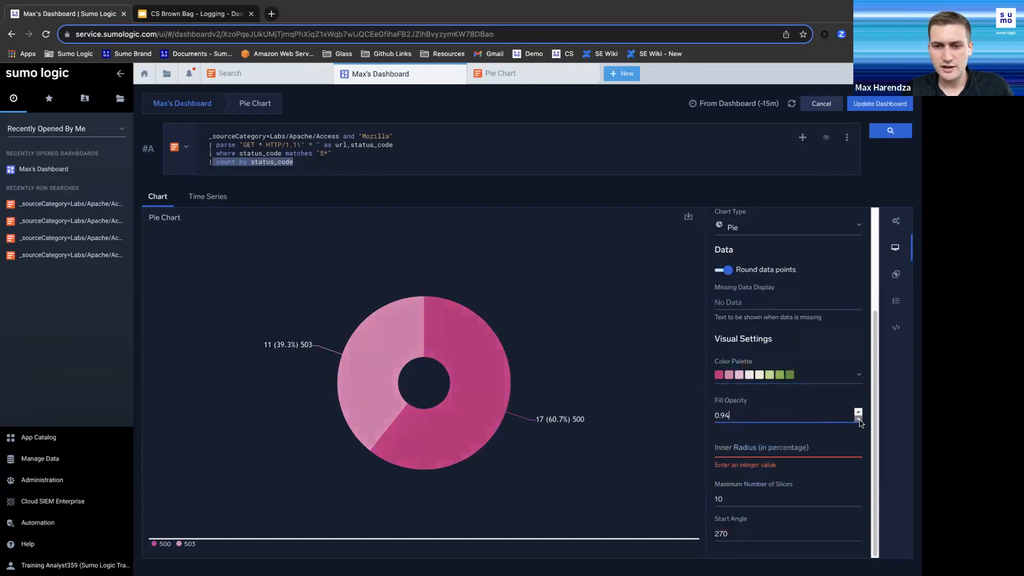
{"action": "key", "text": "BackSpace"}
{"action": "type", "text": "65"}
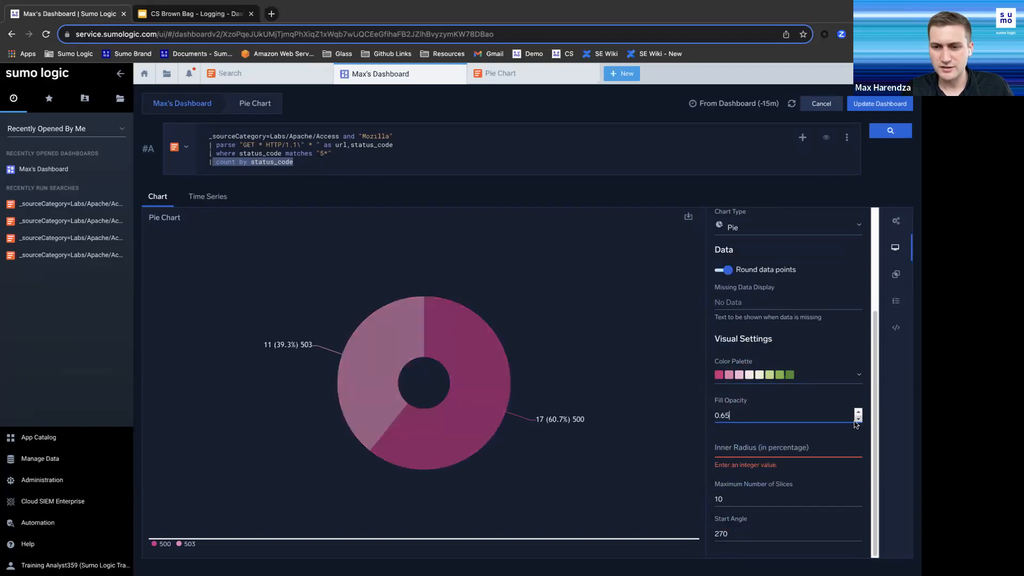
Rotate the pie chart by setting its start angle to 277
{"action": "left_click", "coordinate": [753, 496]}
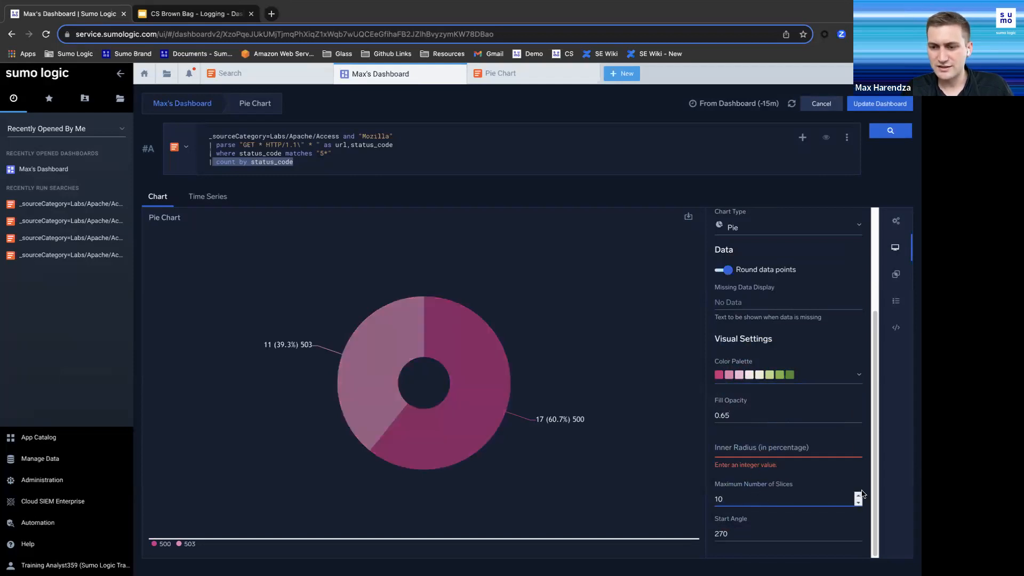
{"action": "left_click", "coordinate": [857, 531]}
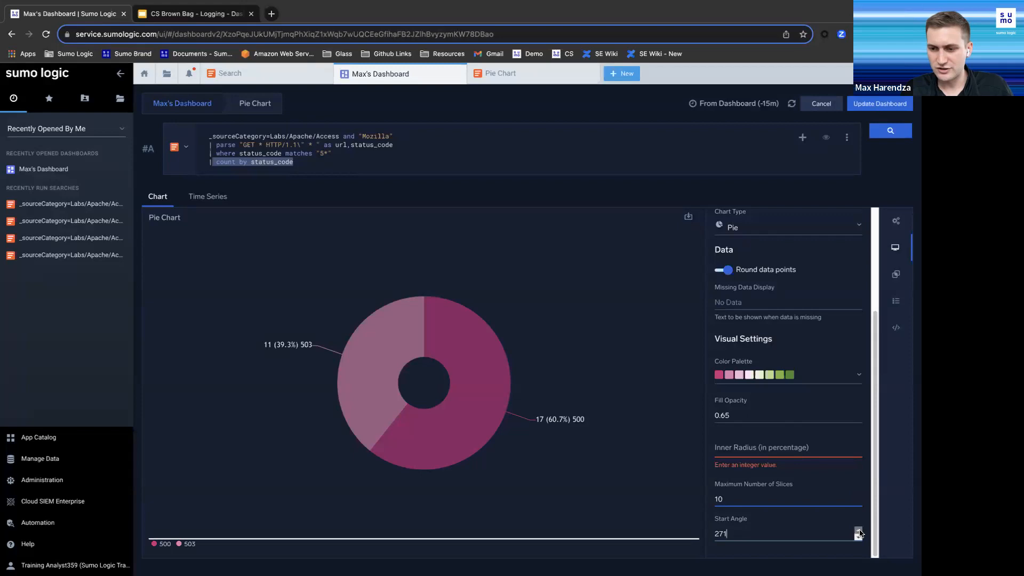
{"action": "left_click", "coordinate": [858, 531]}
{"action": "left_click", "coordinate": [858, 531]}
{"action": "left_click", "coordinate": [858, 531]}
{"action": "left_click", "coordinate": [858, 531]}
{"action": "left_click", "coordinate": [858, 531]}
{"action": "left_click", "coordinate": [859, 537]}
{"action": "left_click", "coordinate": [858, 538]}
{"action": "left_click", "coordinate": [858, 537]}
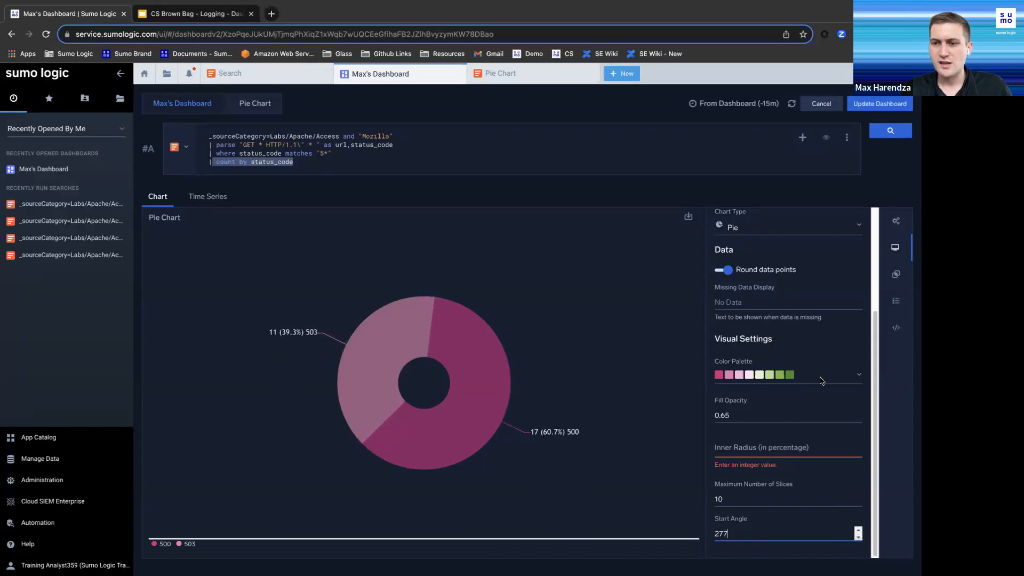
Examine the query and visual settings in the panel's JSON definition, and return to the panel's general settings
{"action": "left_click", "coordinate": [902, 334]}
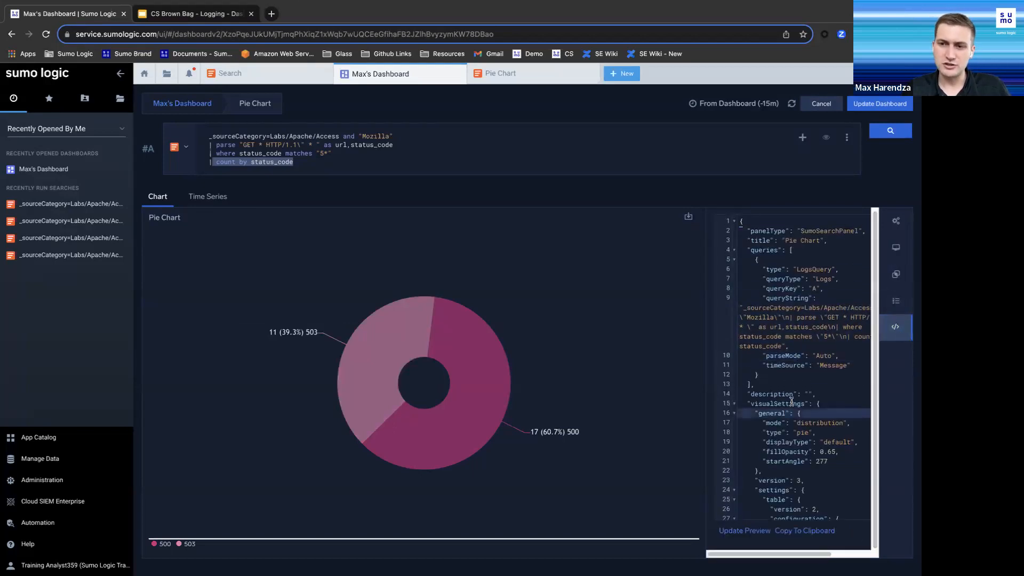
{"action": "scroll", "coordinate": [774, 436], "scroll_direction": "down", "scroll_amount": 10}
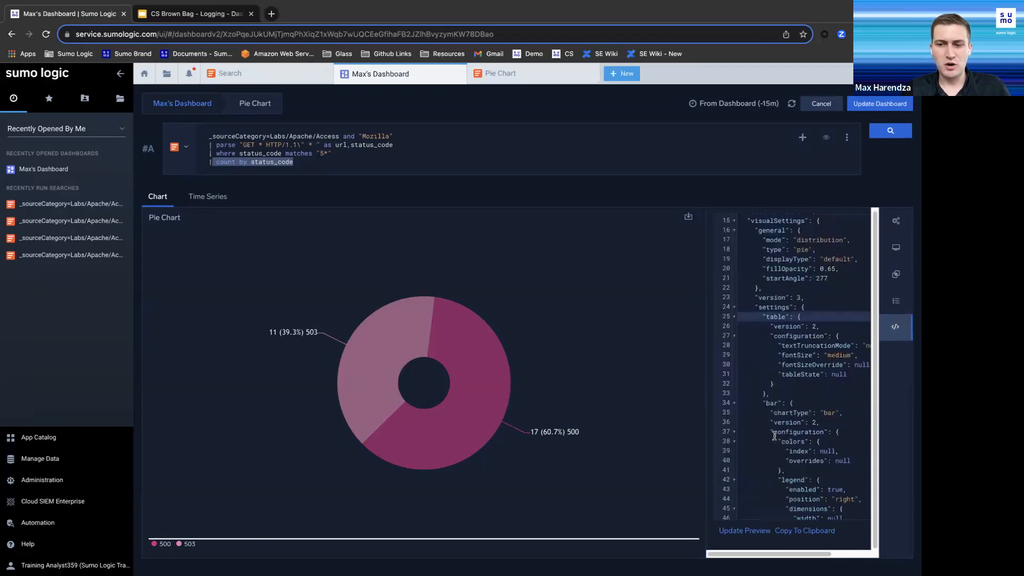
{"action": "scroll", "coordinate": [776, 436], "scroll_direction": "up", "scroll_amount": 10}
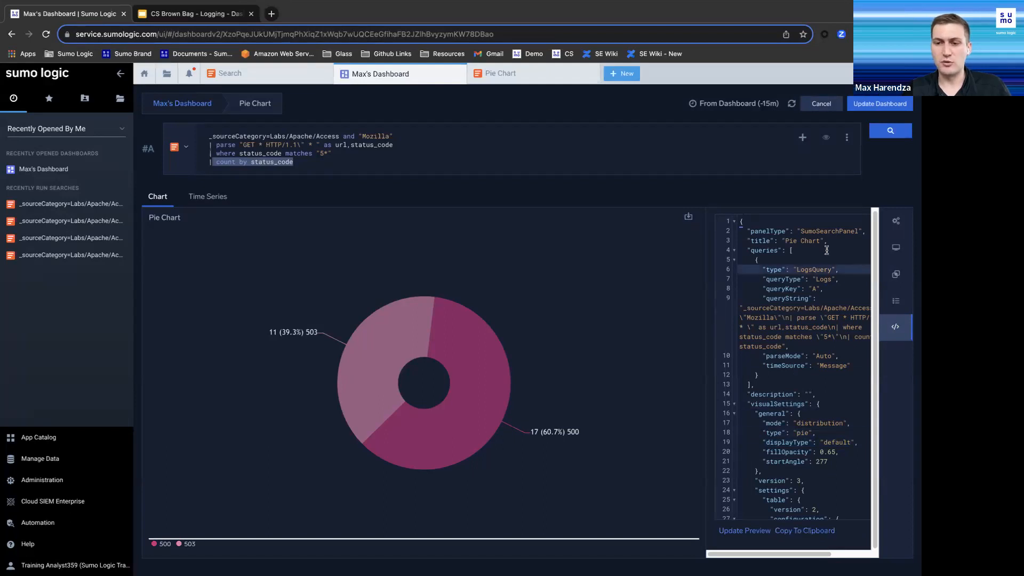
{"action": "left_click", "coordinate": [778, 337]}
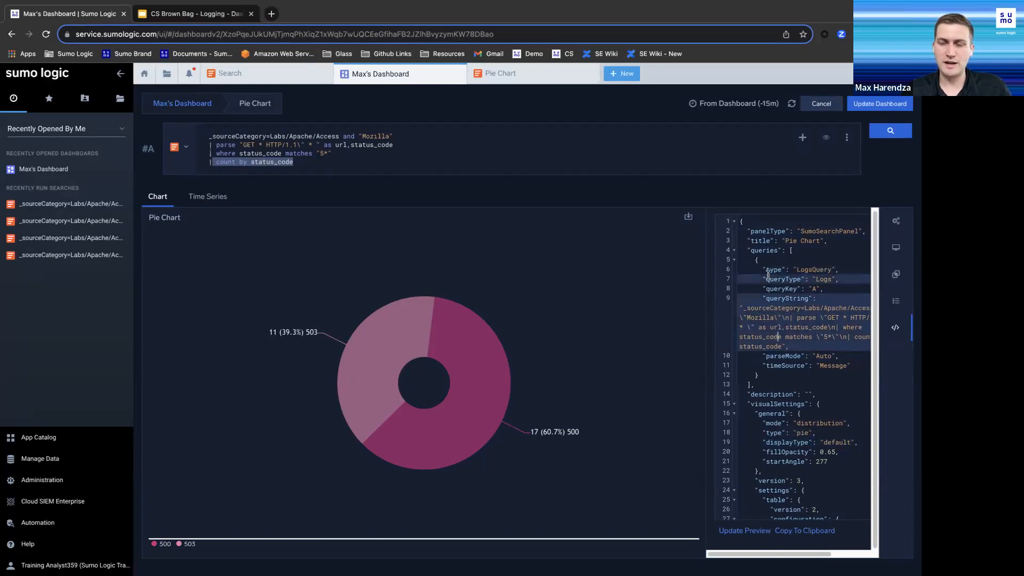
{"action": "left_click", "coordinate": [901, 224]}
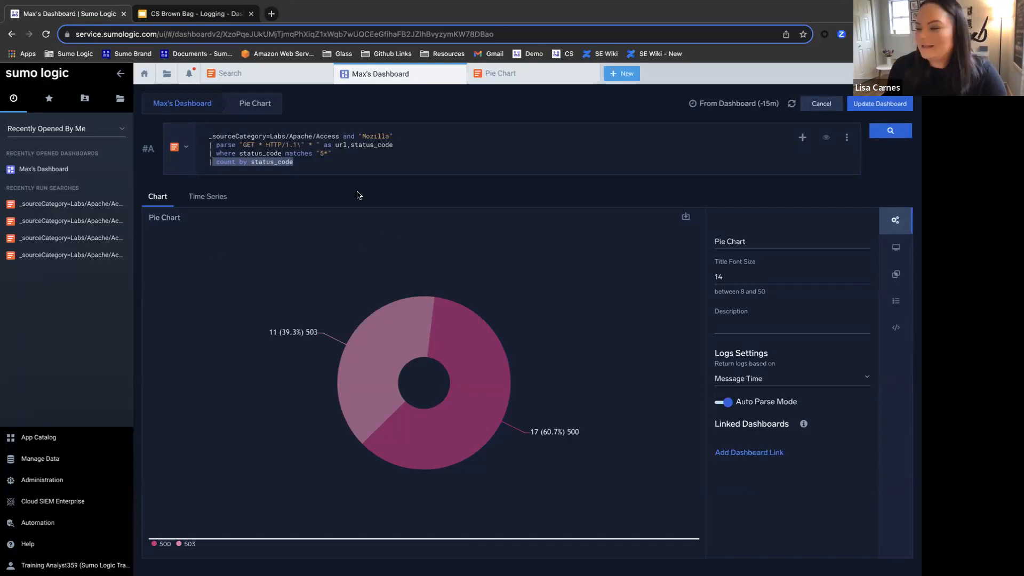
{"action": "left_click", "coordinate": [306, 167]}
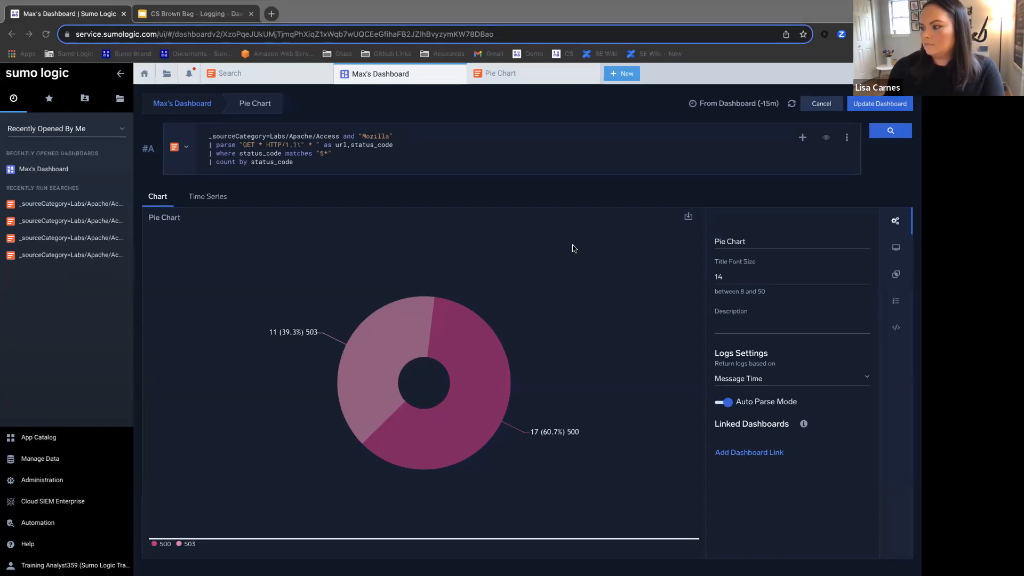
{"action": "left_click", "coordinate": [895, 247]}
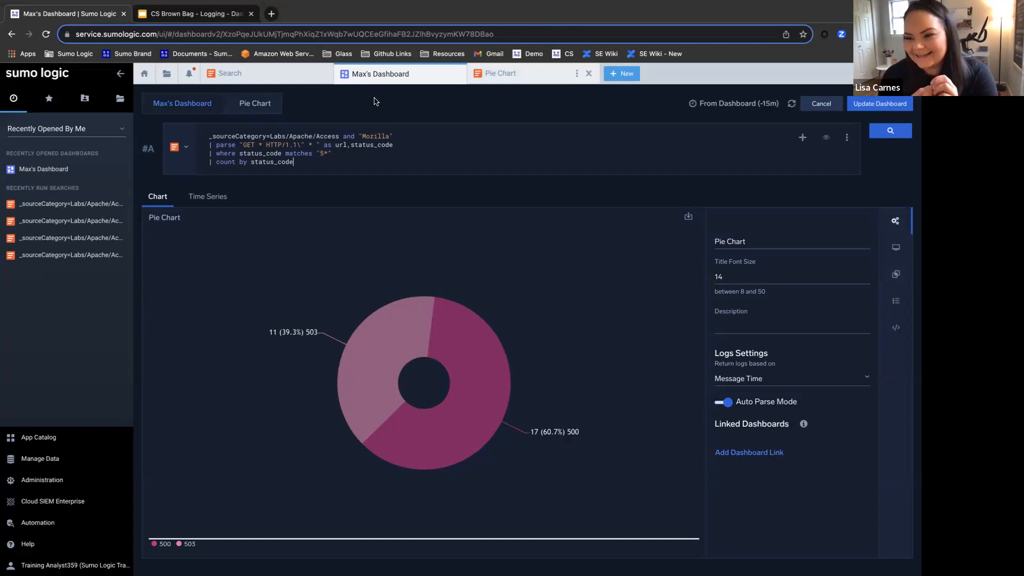
Add the line "| sum (_count)" to the original log search query, run it and display the result as a single value
{"action": "left_click", "coordinate": [285, 82]}
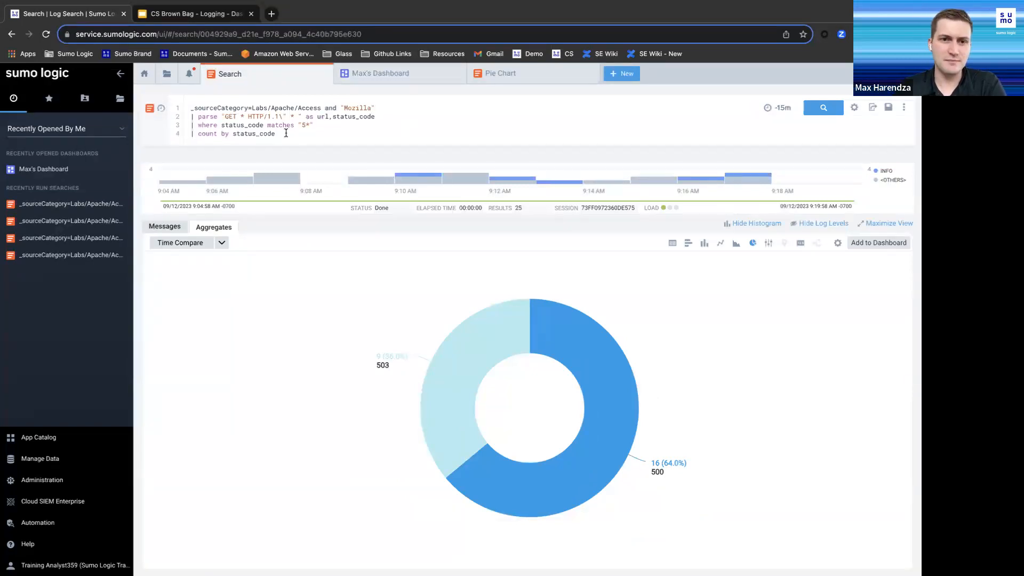
{"action": "key", "text": "Return"}
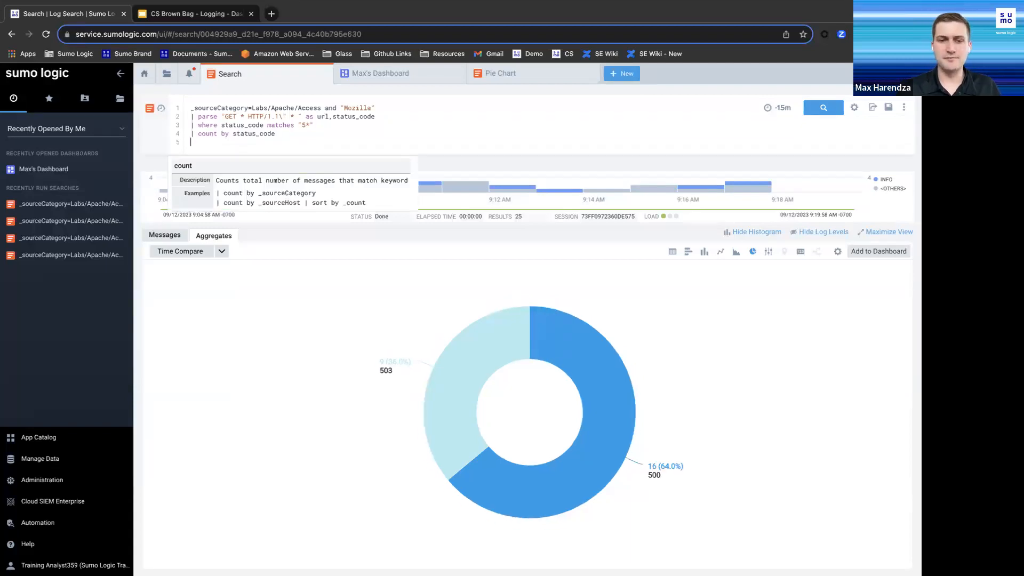
{"action": "type", "text": "| su"}
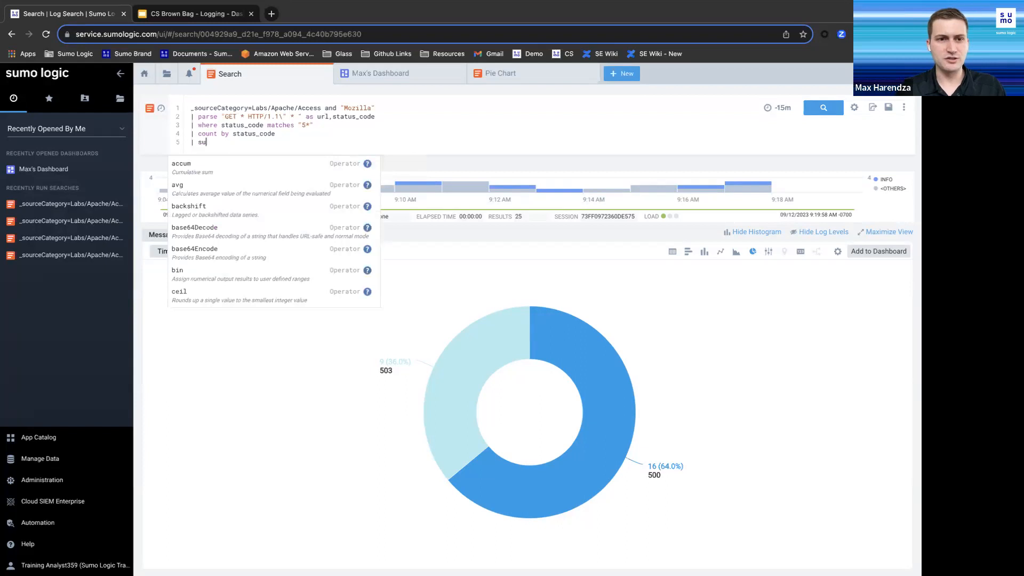
{"action": "type", "text": "m ("}
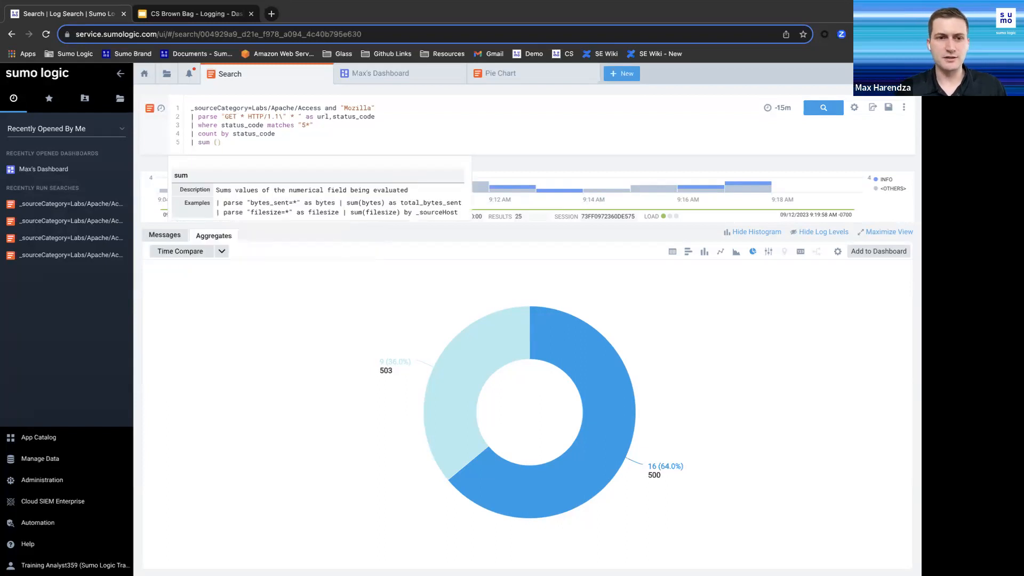
{"action": "type", "text": "_count"}
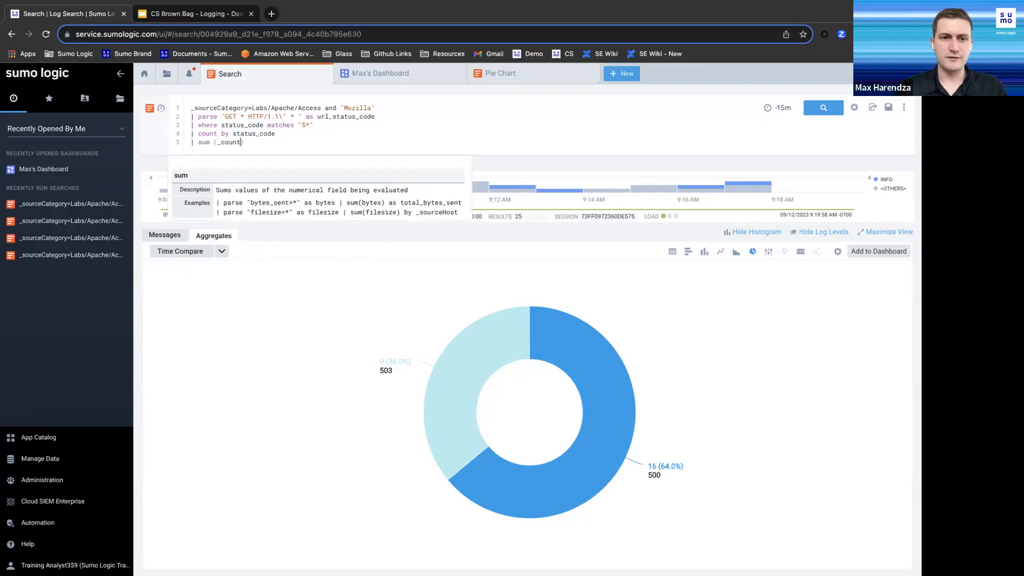
{"action": "key", "text": "Return"}
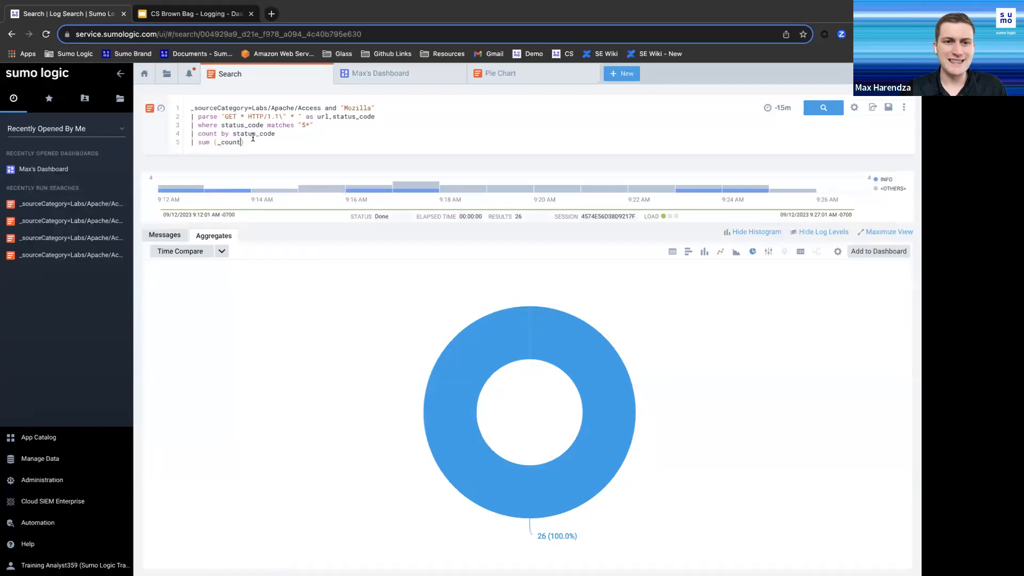
{"action": "left_click_drag", "start_coordinate": [251, 140], "coordinate": [179, 141]}
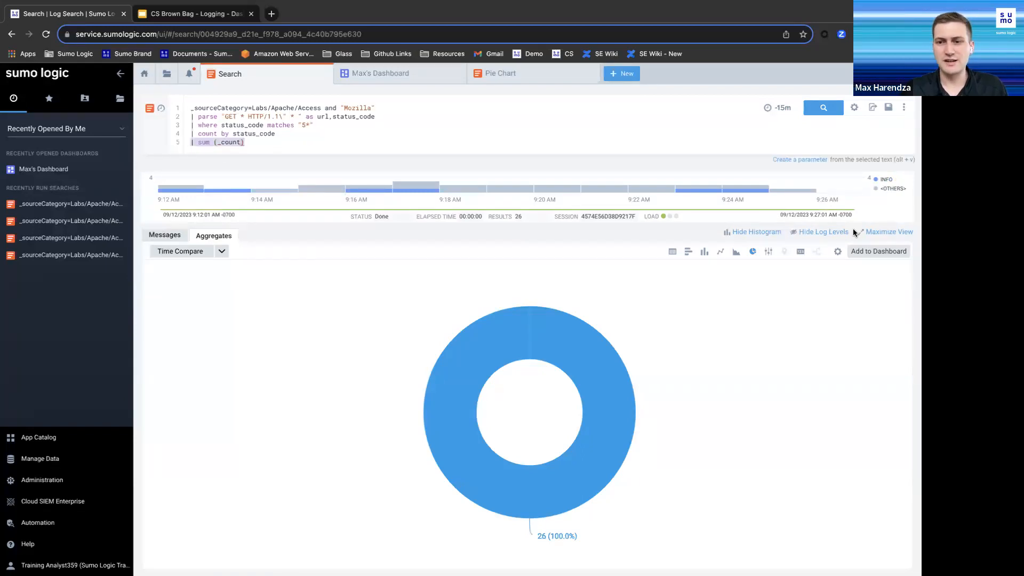
{"action": "left_click", "coordinate": [801, 252]}
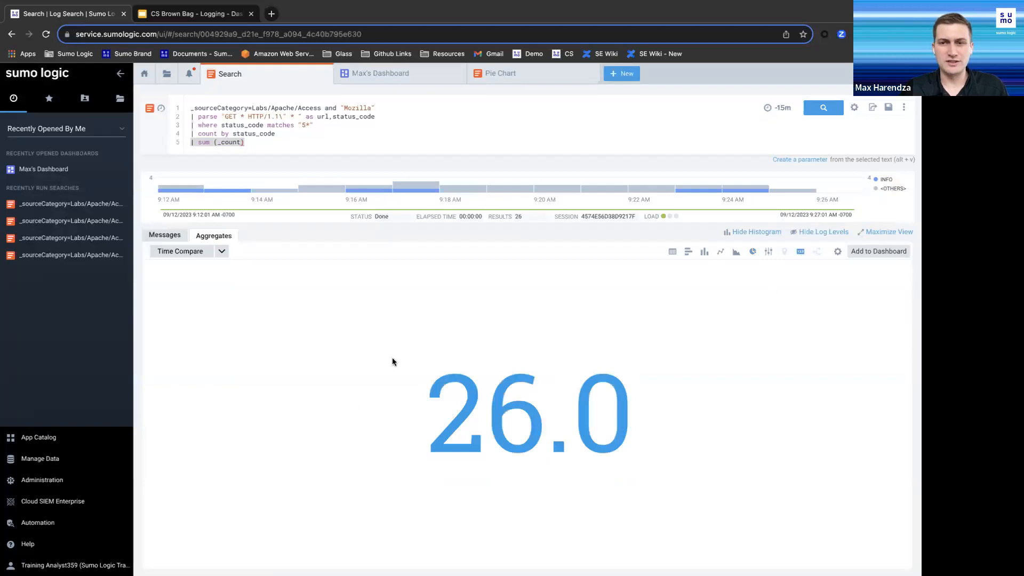
{"action": "left_click", "coordinate": [878, 251]}
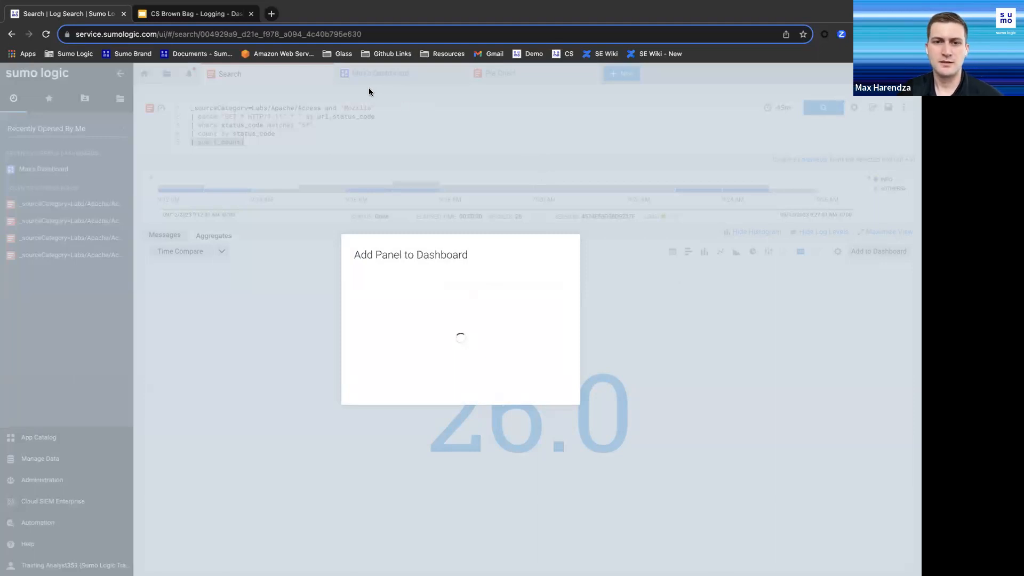
{"action": "left_click", "coordinate": [45, 34]}
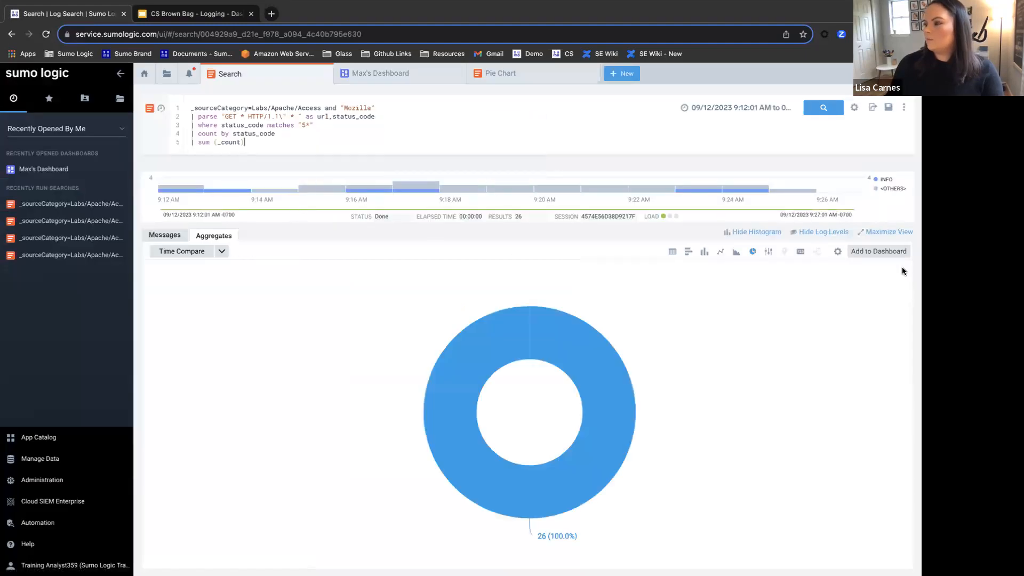
{"action": "left_click", "coordinate": [875, 251]}
{"action": "left_click", "coordinate": [447, 265]}
{"action": "type", "text": "Singl"}
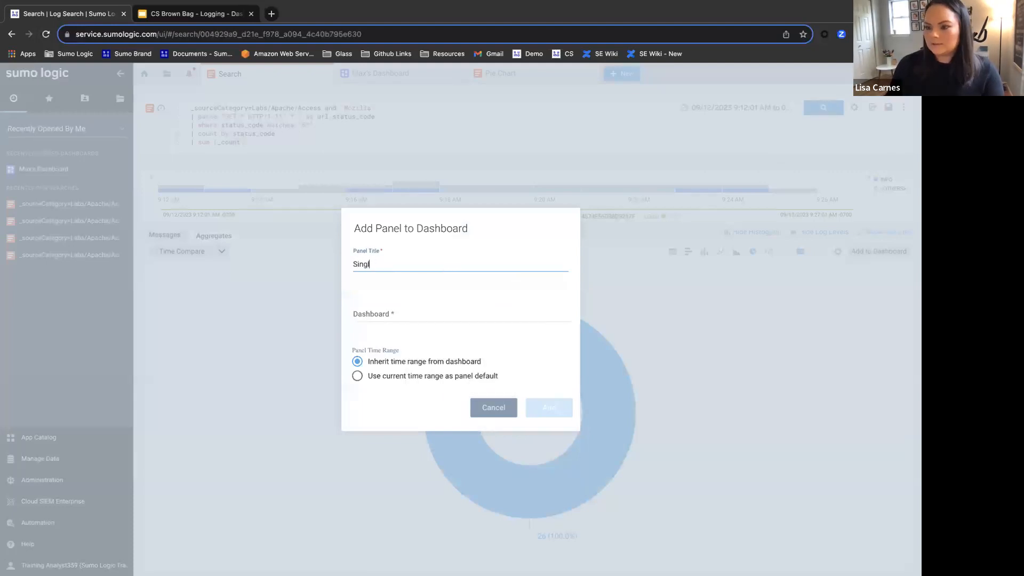
{"action": "type", "text": "e Value"}
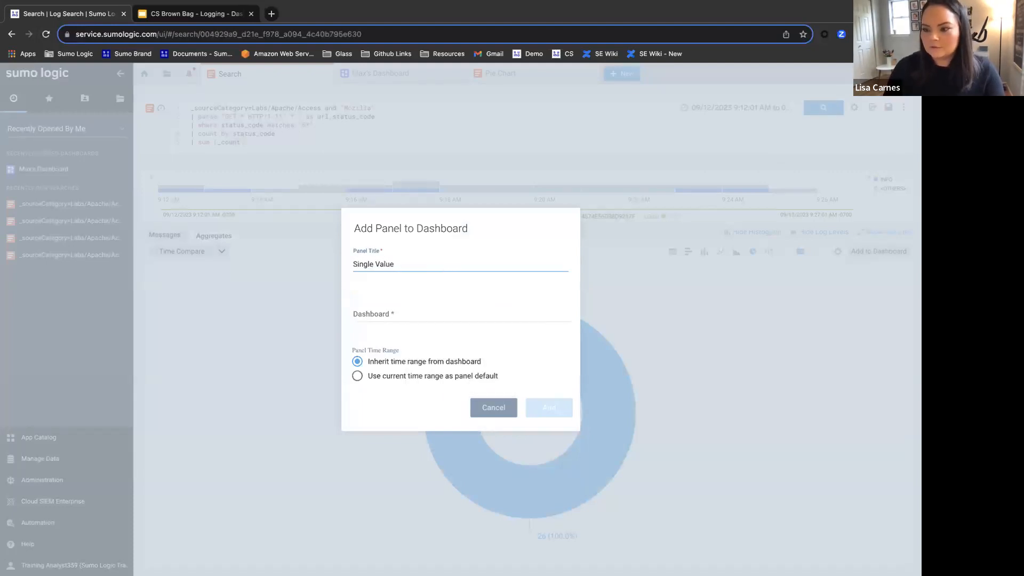
{"action": "left_click", "coordinate": [394, 310]}
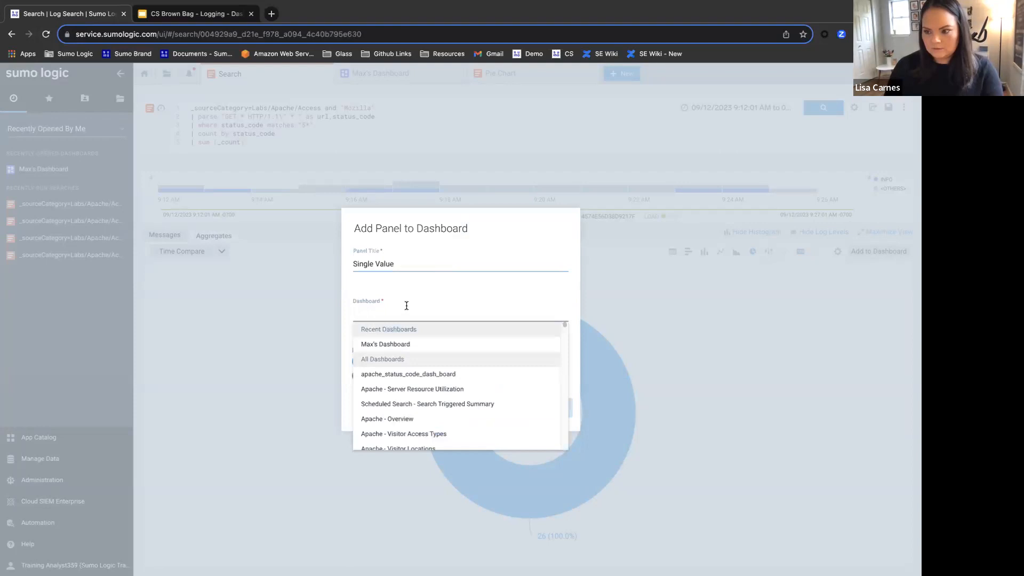
{"action": "left_click", "coordinate": [403, 344]}
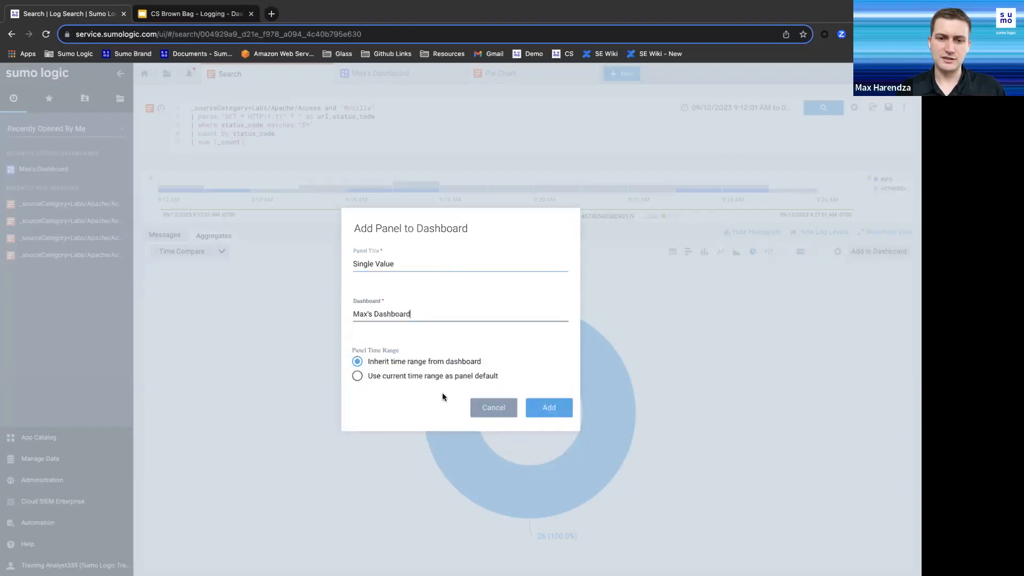
{"action": "left_click", "coordinate": [507, 415]}
Display the search result as a single value and add it to the recently used dashboard as a panel titled "Single Value - 5XX Errors"
{"action": "left_click", "coordinate": [801, 251]}
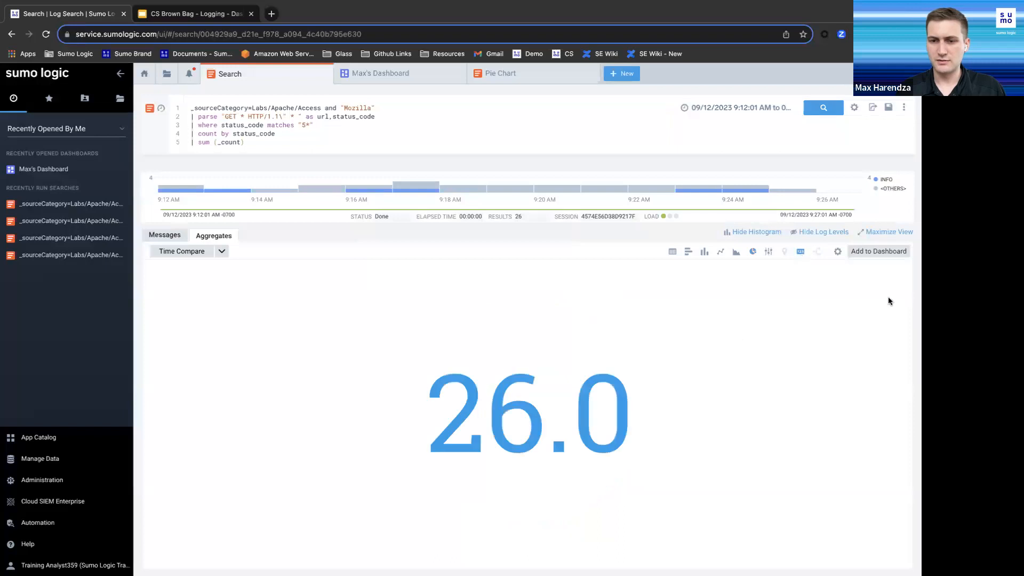
{"action": "left_click", "coordinate": [878, 251]}
{"action": "left_click", "coordinate": [373, 265]}
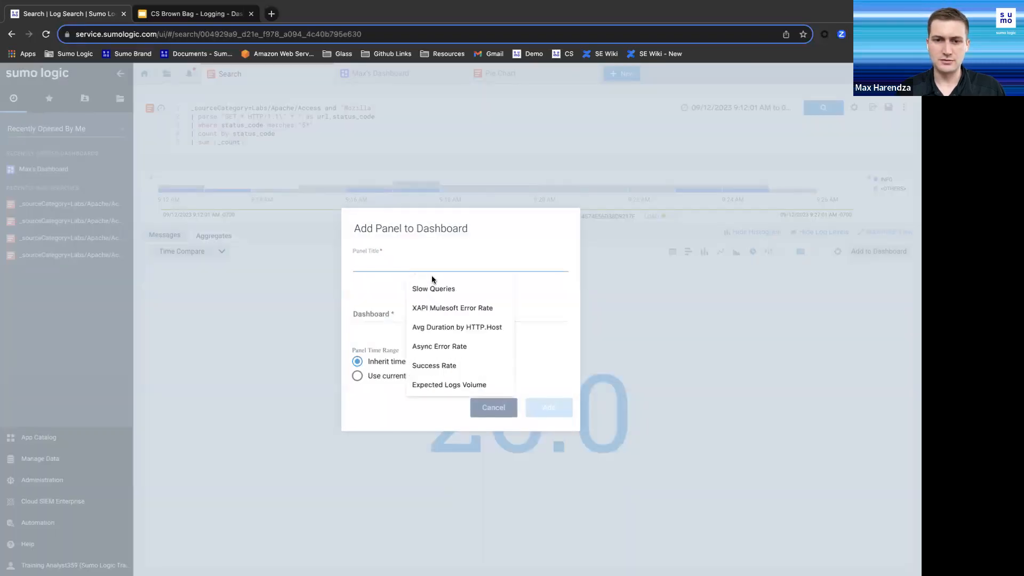
{"action": "type", "text": "Sin"}
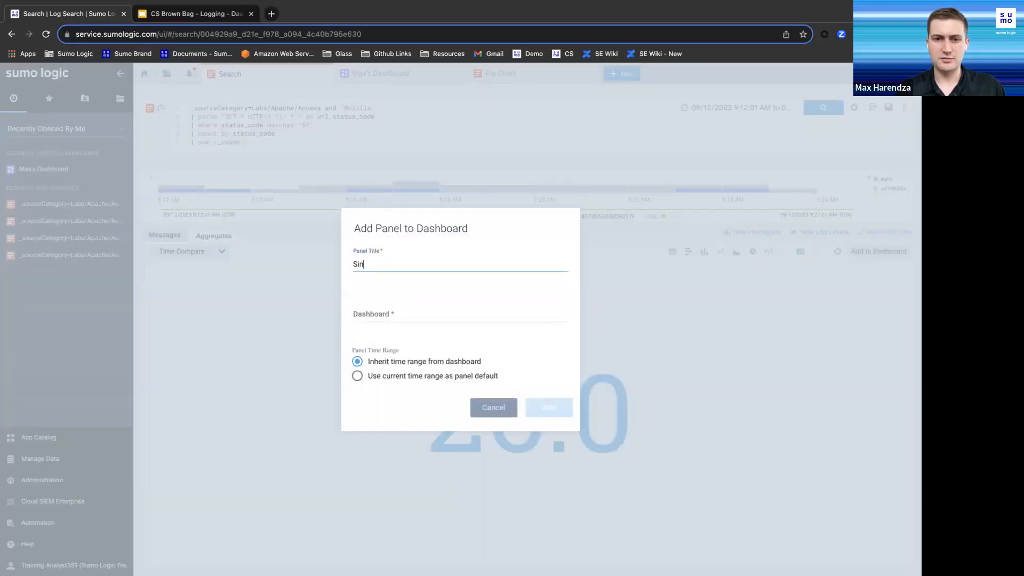
{"action": "type", "text": "gle Value"}
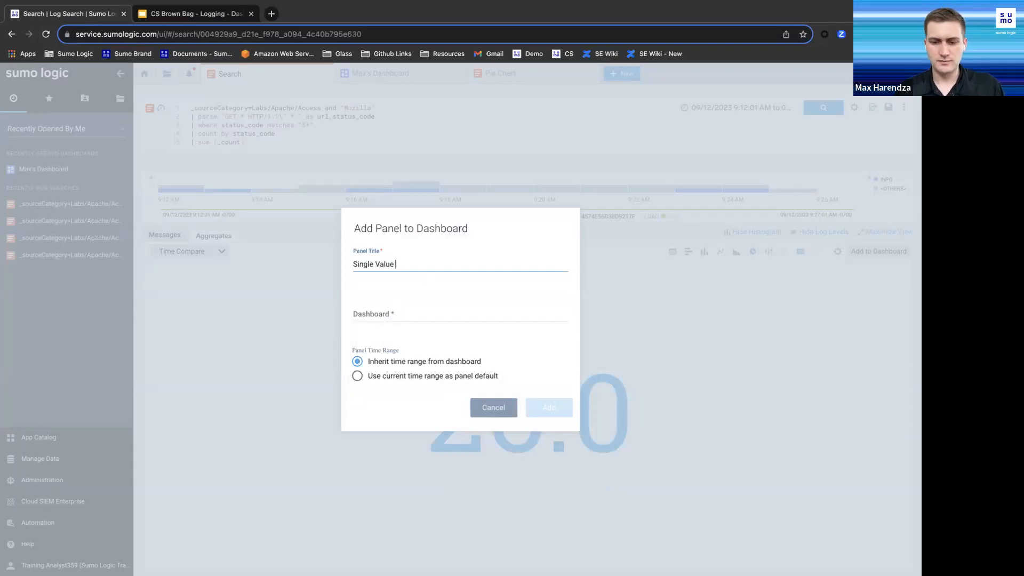
{"action": "type", "text": " 5XX Errors"}
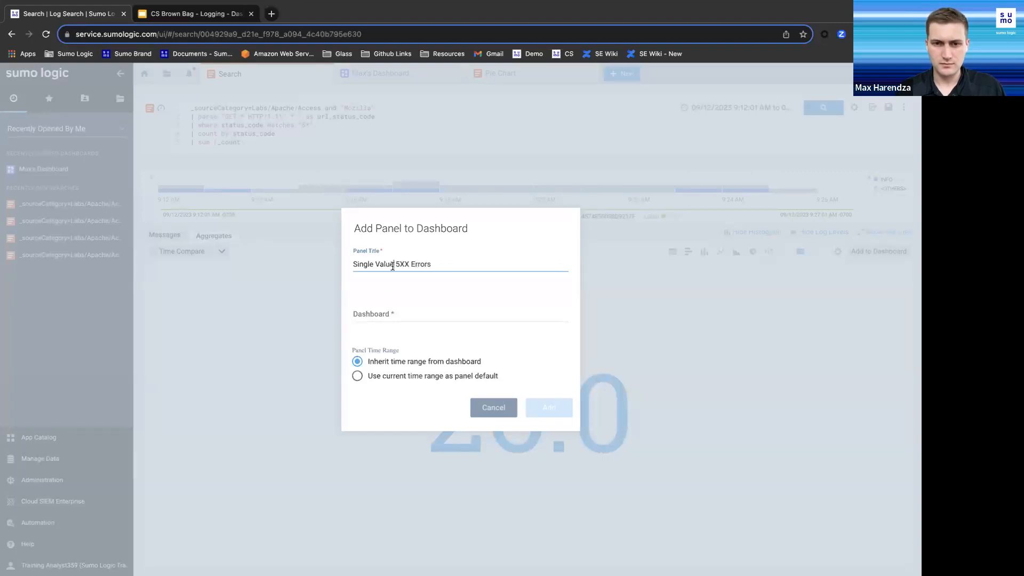
{"action": "type", "text": " -"}
{"action": "left_click", "coordinate": [384, 313]}
{"action": "left_click", "coordinate": [397, 342]}
{"action": "left_click", "coordinate": [539, 401]}
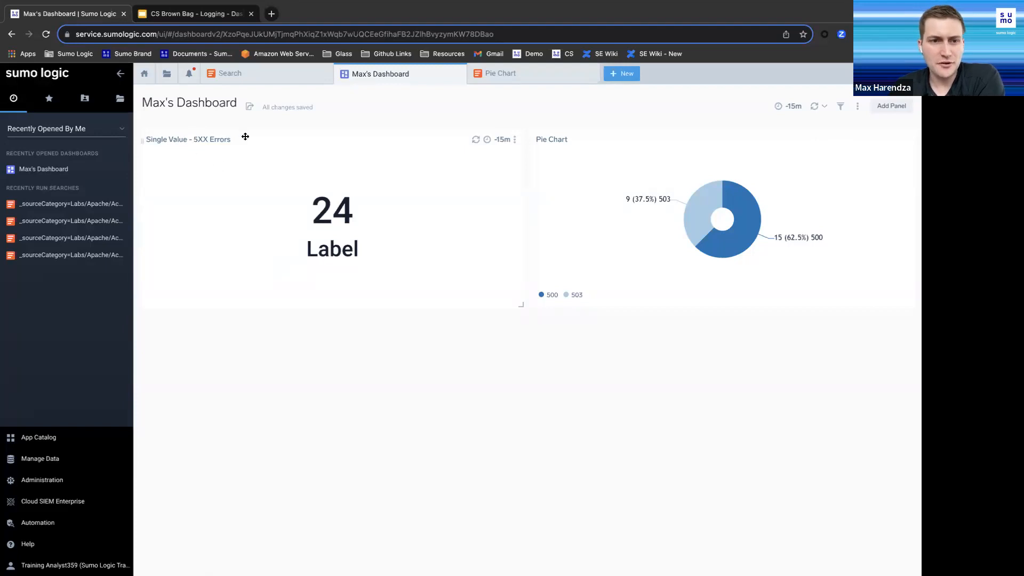
Edit the "Single Value - 5XX Errors" panel and set its label to "5xx Errors in Apache"
{"action": "left_click", "coordinate": [516, 141]}
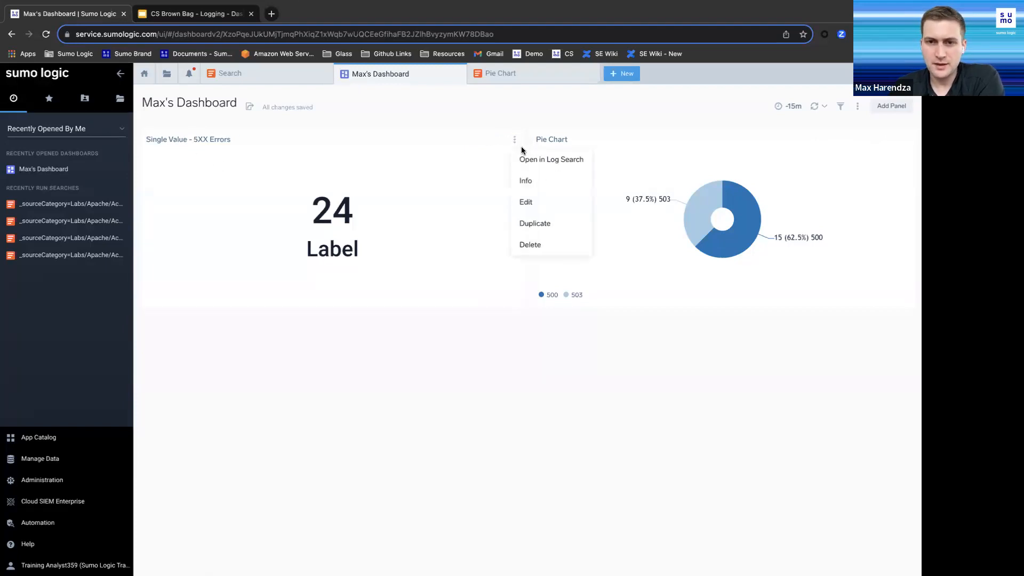
{"action": "left_click", "coordinate": [539, 204]}
{"action": "scroll", "coordinate": [747, 389], "scroll_direction": "down", "scroll_amount": 1}
{"action": "left_click_drag", "start_coordinate": [735, 395], "coordinate": [702, 388]}
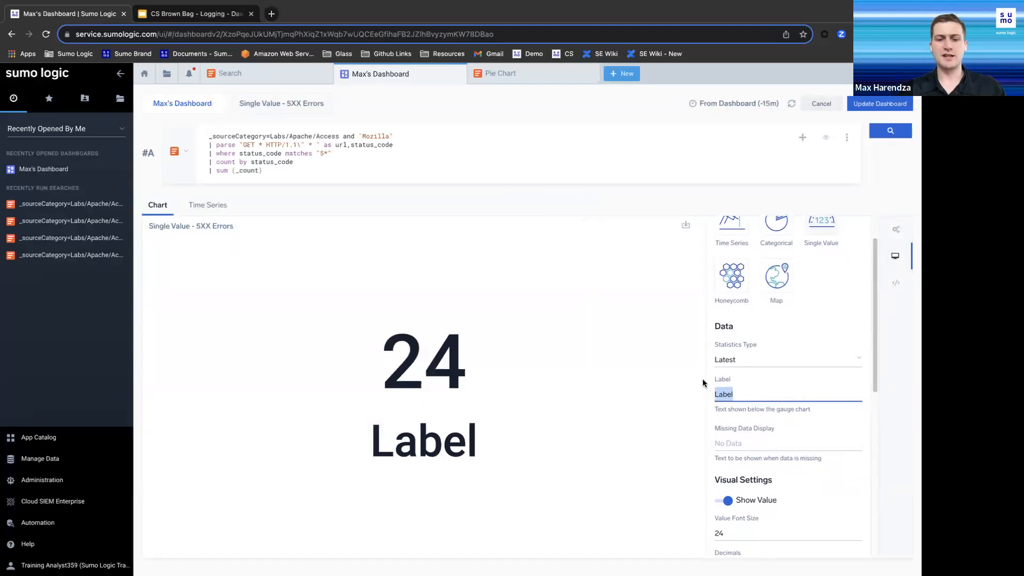
{"action": "type", "text": "5"}
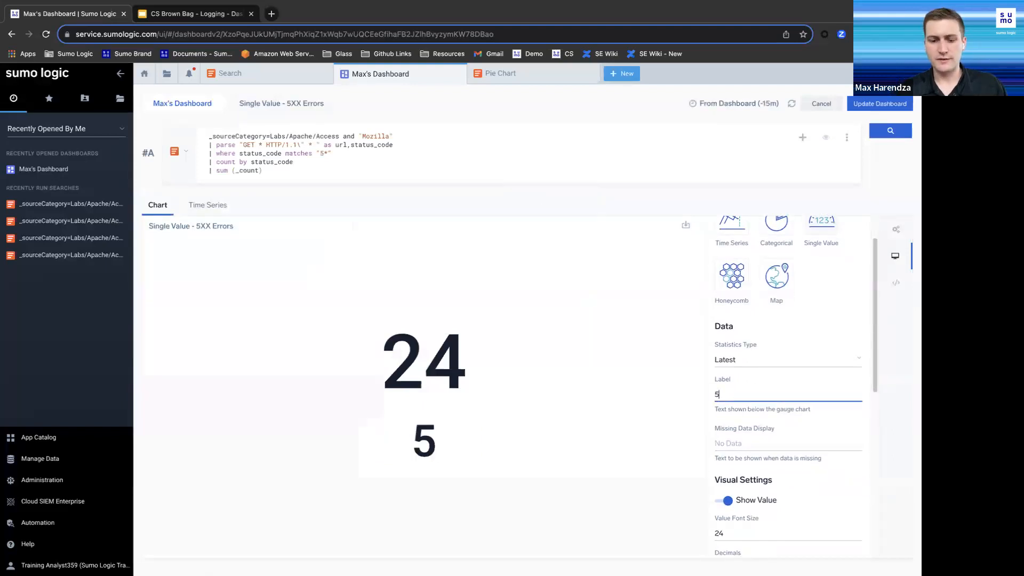
{"action": "type", "text": "xx"}
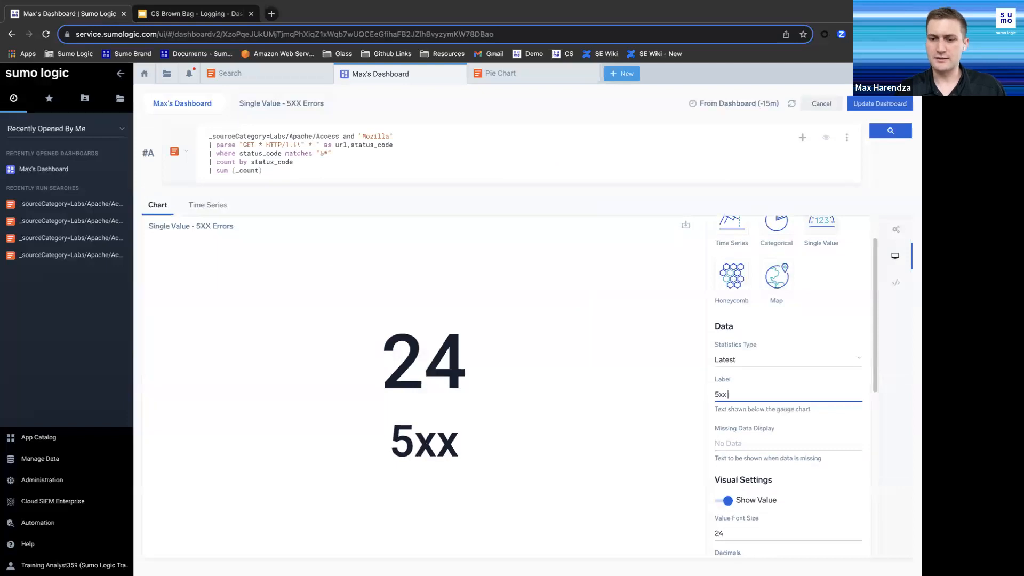
{"action": "type", "text": " Errors"}
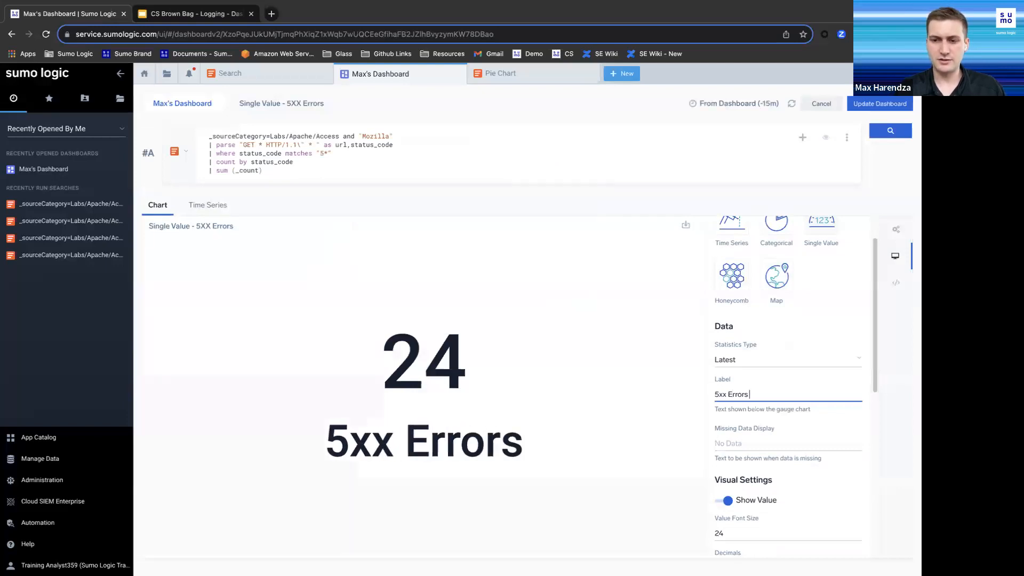
{"action": "type", "text": " in Apache"}
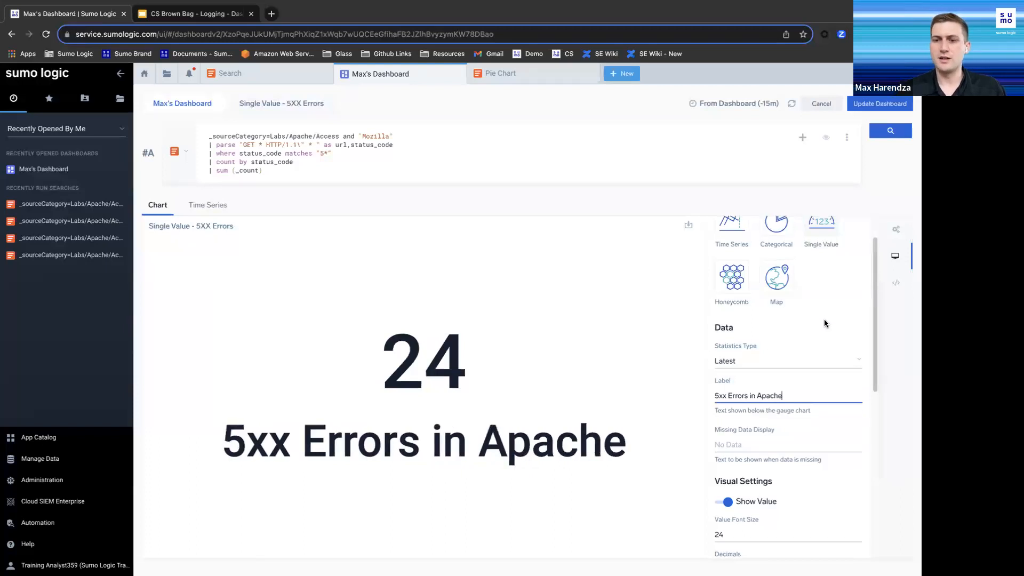
Enable the gauge display for the single value panel
{"action": "scroll", "coordinate": [832, 363], "scroll_direction": "up", "scroll_amount": 2}
{"action": "scroll", "coordinate": [831, 357], "scroll_direction": "down", "scroll_amount": 1}
{"action": "scroll", "coordinate": [812, 334], "scroll_direction": "down", "scroll_amount": 5}
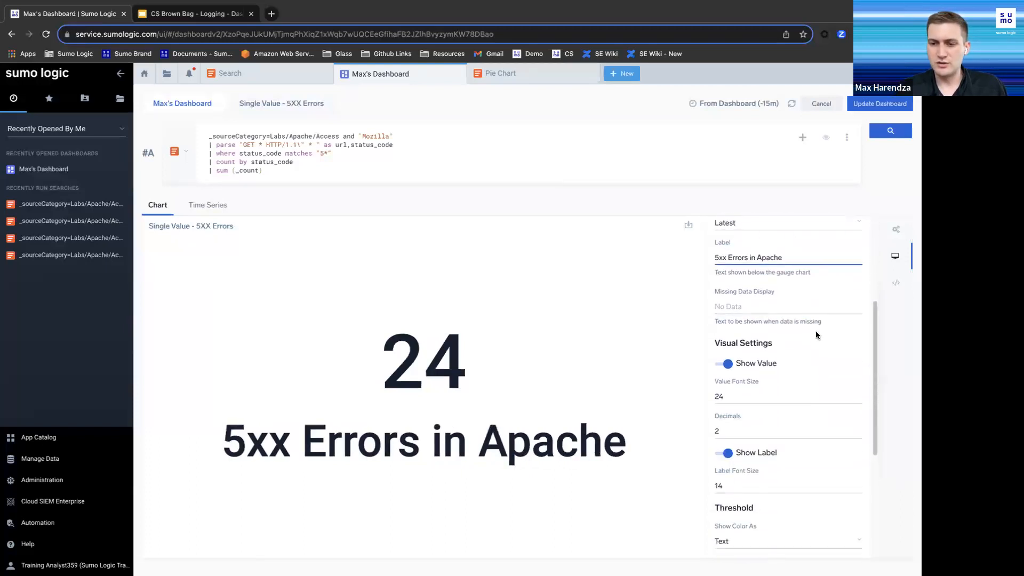
{"action": "scroll", "coordinate": [792, 350], "scroll_direction": "down", "scroll_amount": 1}
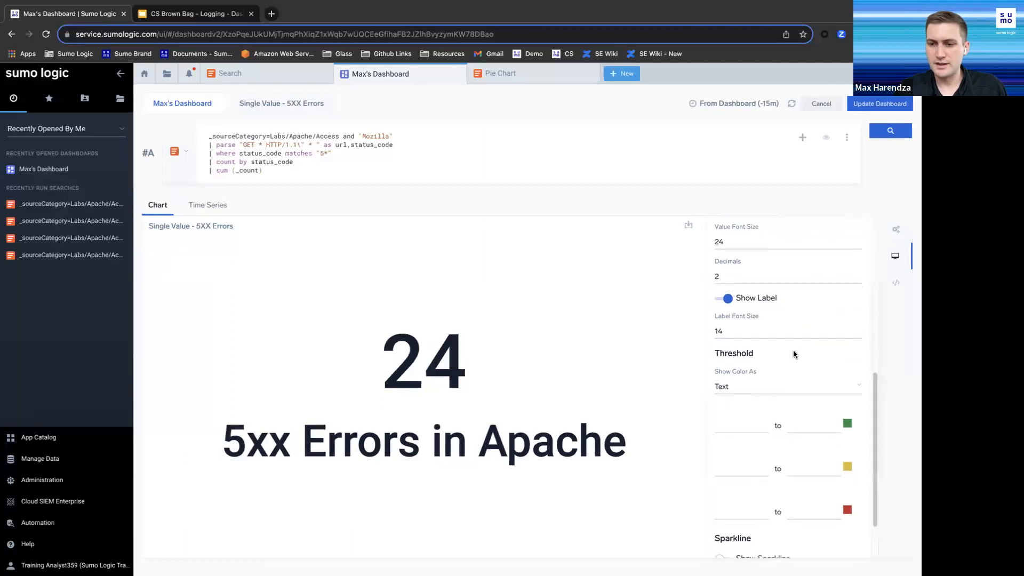
{"action": "scroll", "coordinate": [744, 414], "scroll_direction": "down", "scroll_amount": 3}
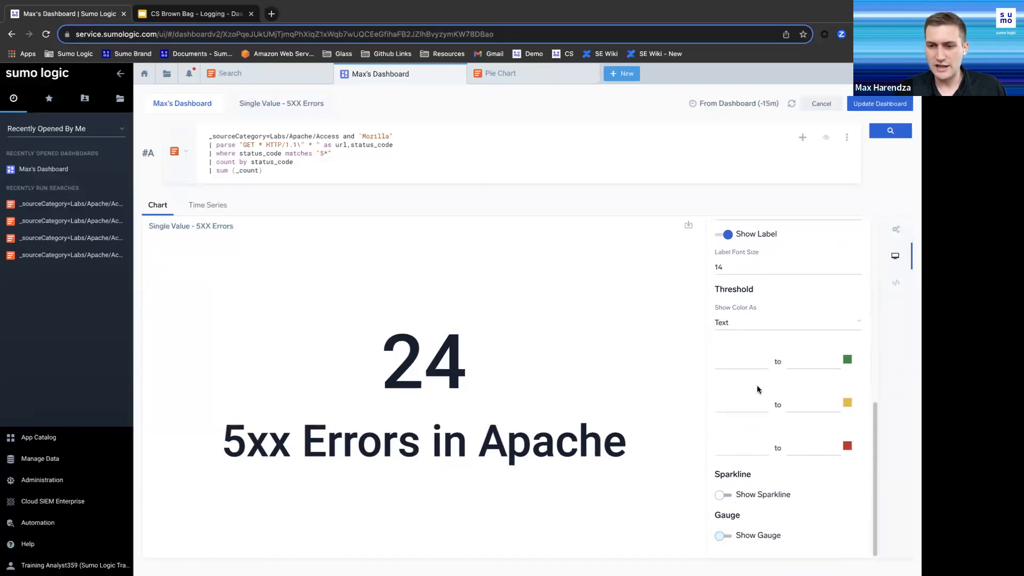
{"action": "left_click", "coordinate": [723, 536]}
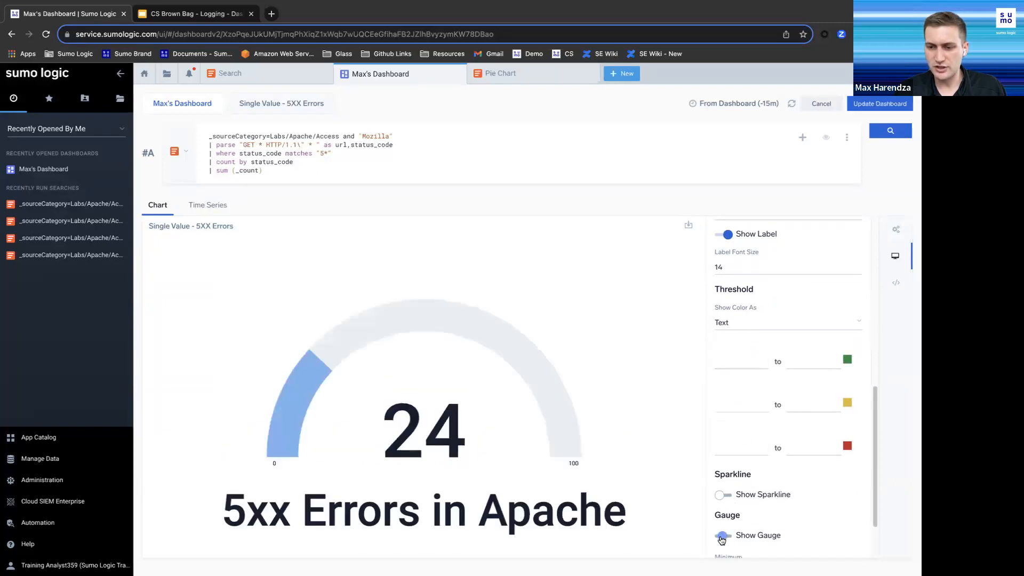
Set the color thresholds to 0 to 10 for green, 11 to 20 for yellow, and from 20 upward for red
{"action": "left_click", "coordinate": [734, 360]}
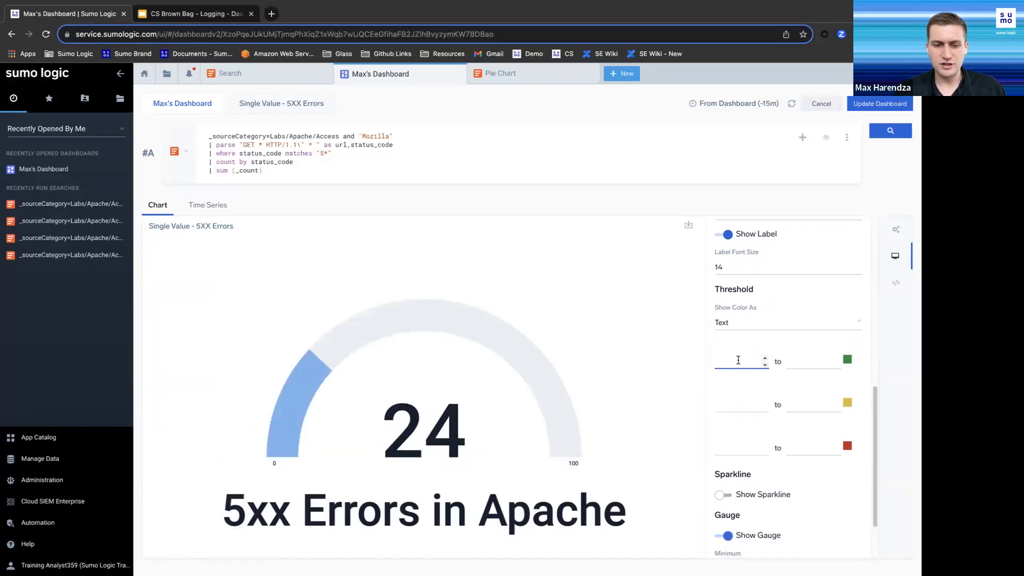
{"action": "type", "text": "0"}
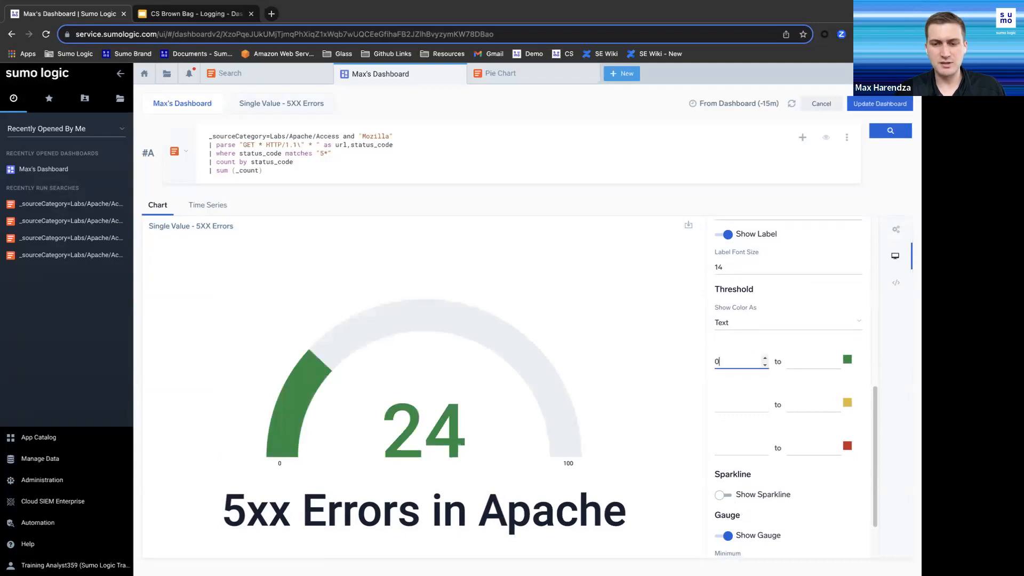
{"action": "left_click", "coordinate": [789, 362]}
{"action": "type", "text": "10"}
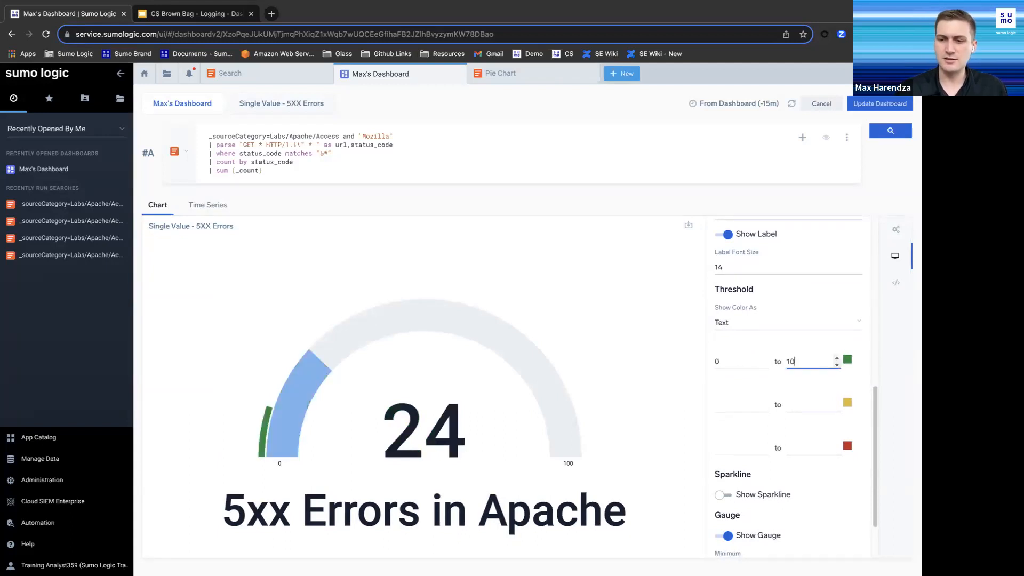
{"action": "left_click", "coordinate": [731, 401]}
{"action": "type", "text": "11"}
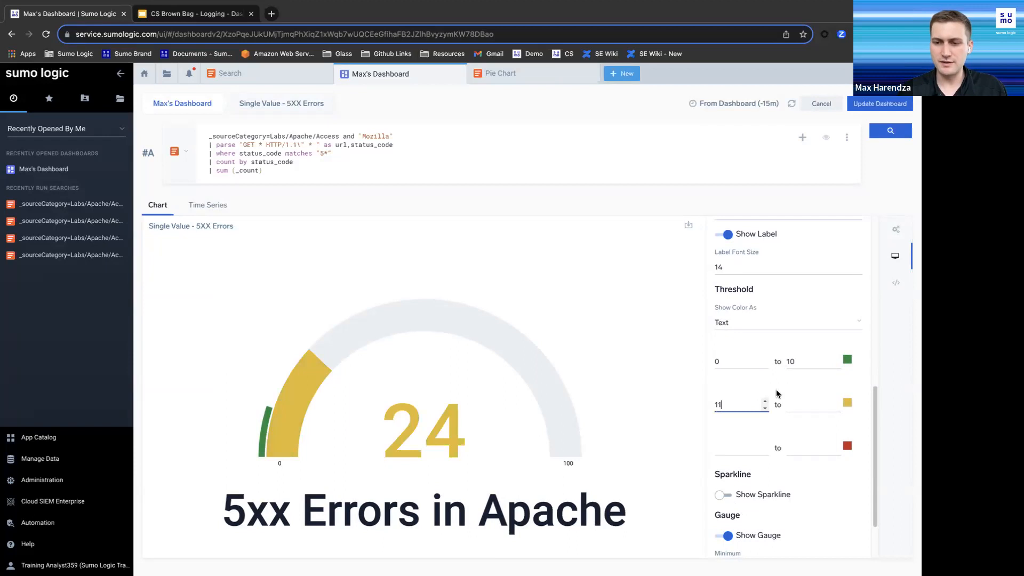
{"action": "left_click", "coordinate": [804, 399]}
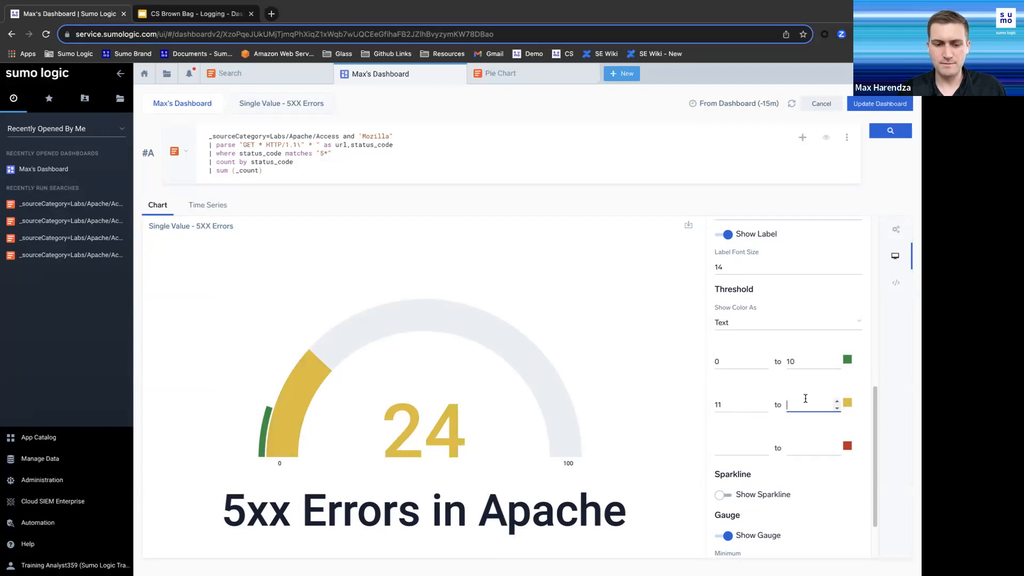
{"action": "type", "text": "20"}
{"action": "left_click", "coordinate": [727, 447]}
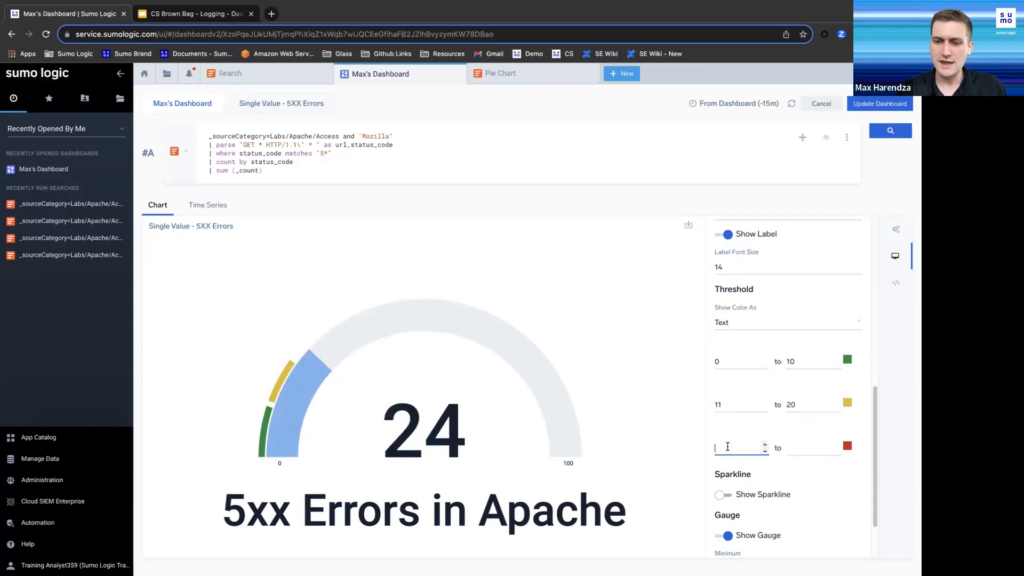
{"action": "type", "text": "20"}
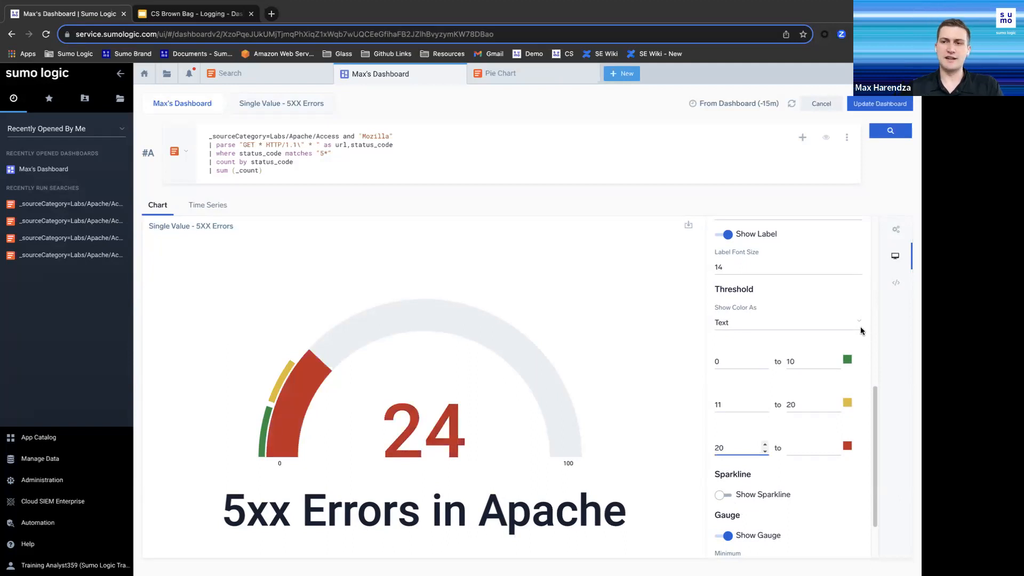
Review the gauge panel's display settings and save the panel changes to the dashboard
{"action": "scroll", "coordinate": [773, 344], "scroll_direction": "up", "scroll_amount": 4}
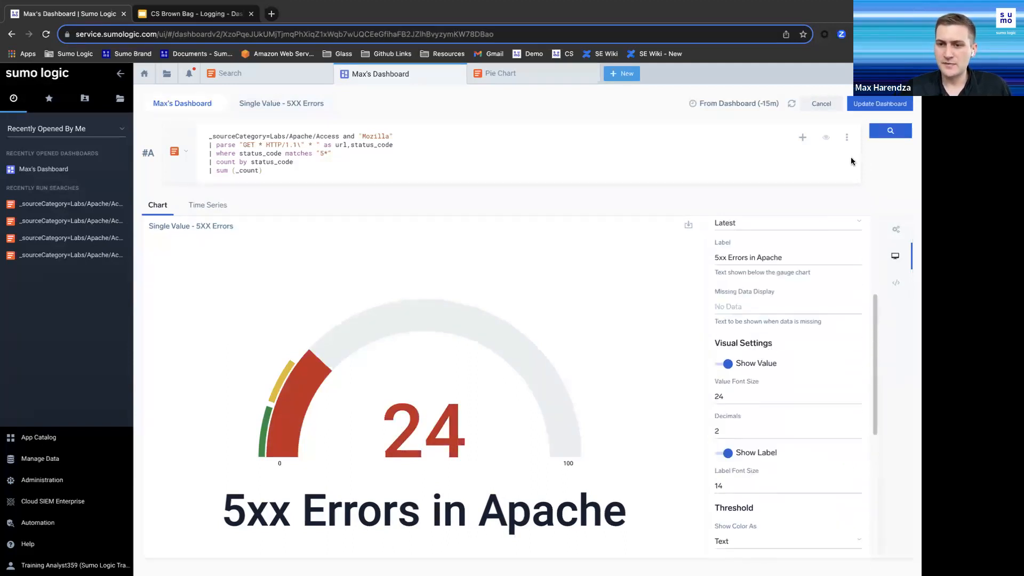
{"action": "scroll", "coordinate": [880, 229], "scroll_direction": "down", "scroll_amount": 5}
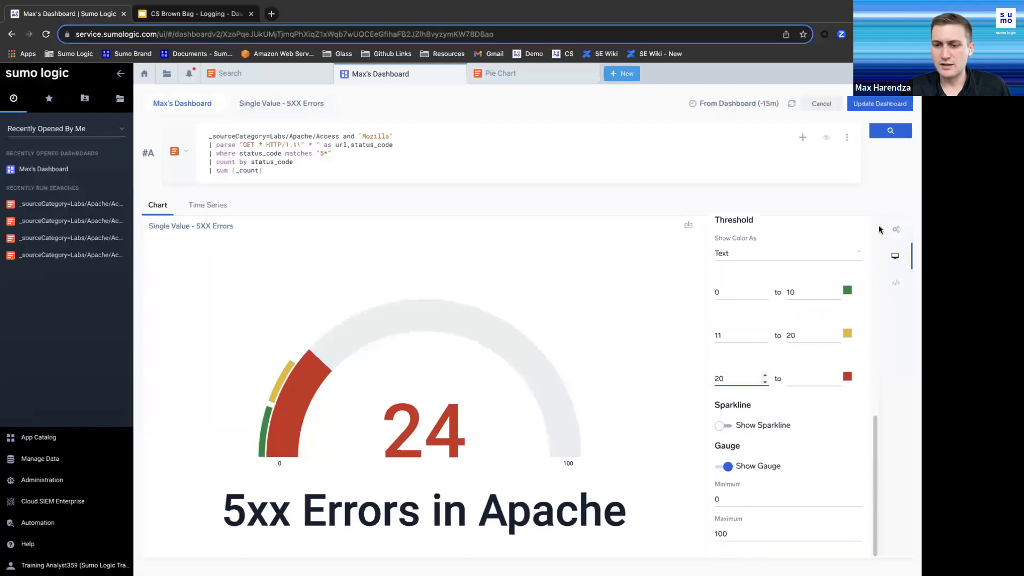
{"action": "left_click", "coordinate": [879, 103]}
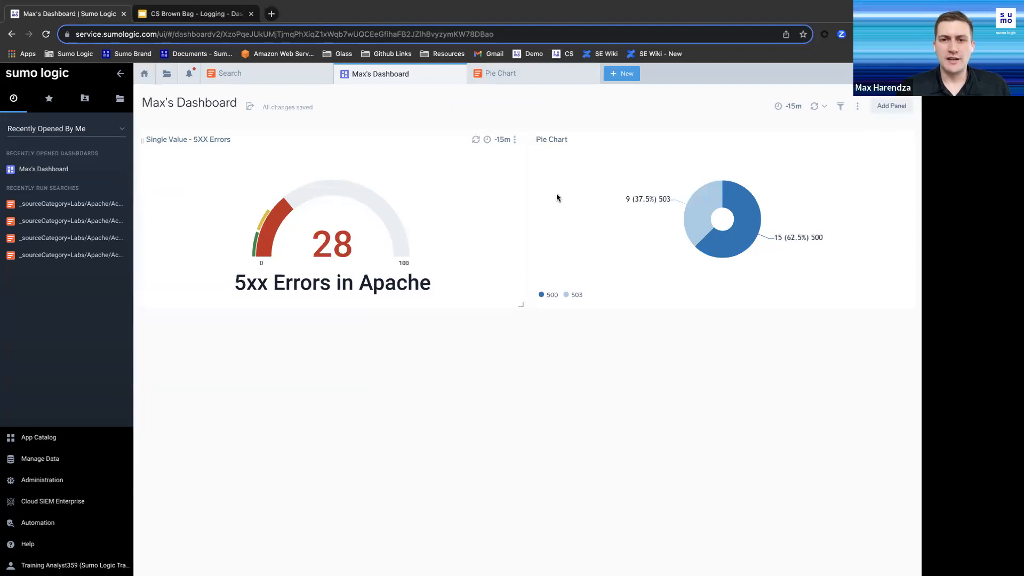
Return to the log search and set its time range to the last 60 minutes
{"action": "left_click", "coordinate": [260, 80]}
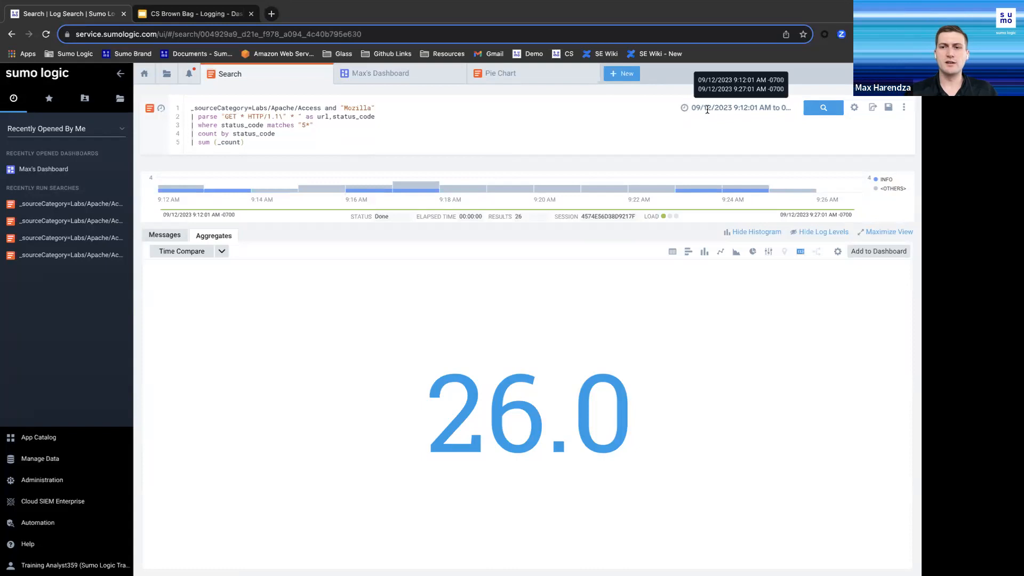
{"action": "left_click", "coordinate": [710, 107]}
{"action": "left_click", "coordinate": [707, 165]}
Remove the sum (_count) line from the end of the search query
{"action": "left_click", "coordinate": [246, 142]}
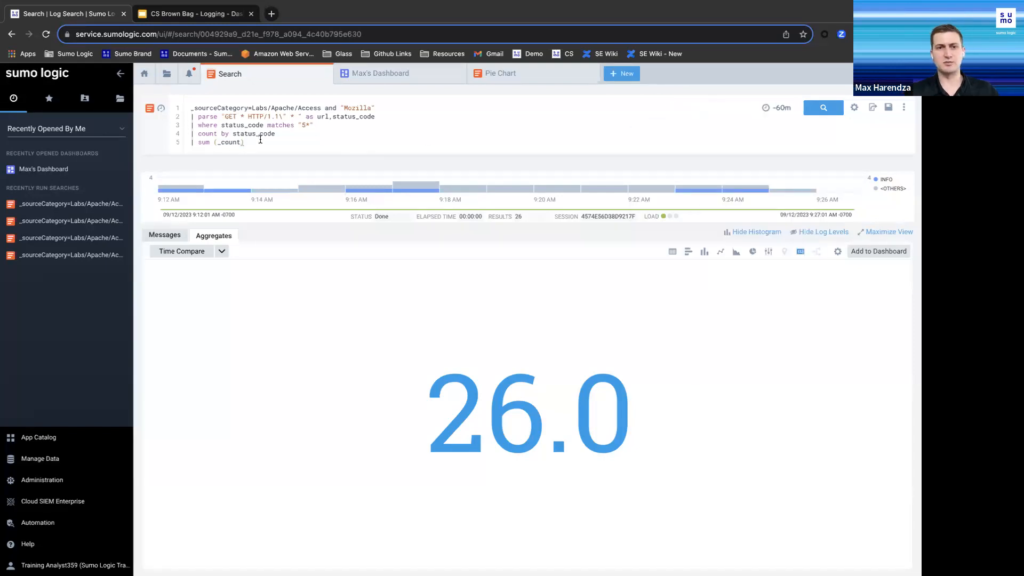
{"action": "left_click_drag", "start_coordinate": [245, 142], "coordinate": [187, 142]}
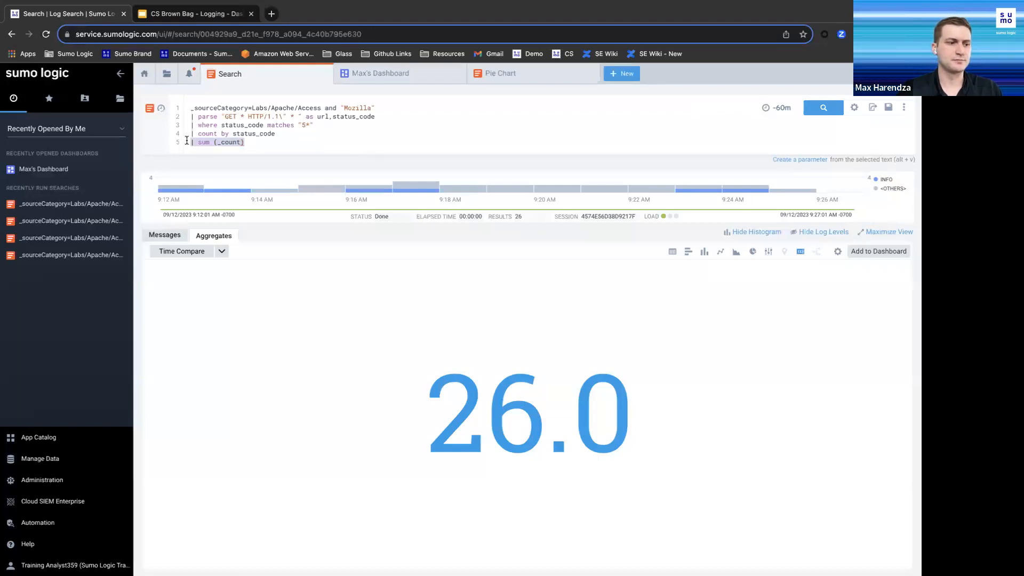
{"action": "key", "text": "BackSpace"}
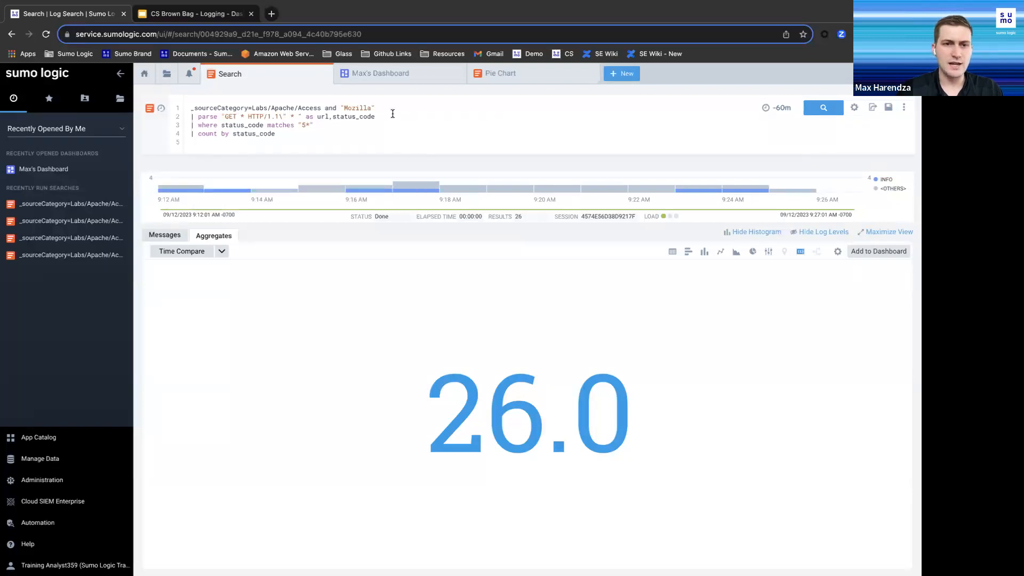
Insert the line "| timeslice 1m" into the query directly after the parse line
{"action": "key", "text": "Return"}
{"action": "type", "text": "| "}
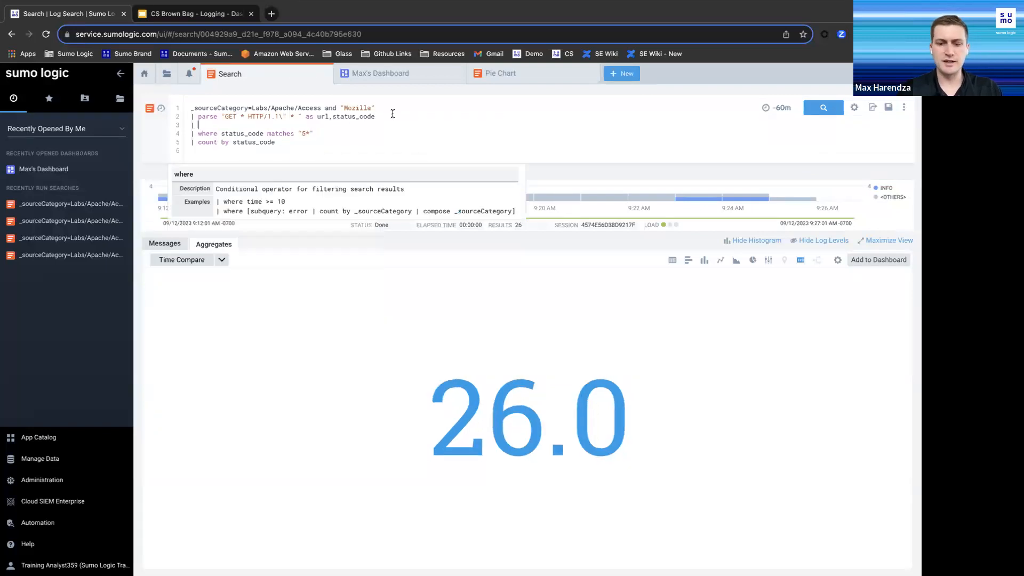
{"action": "type", "text": "timeslice 1"}
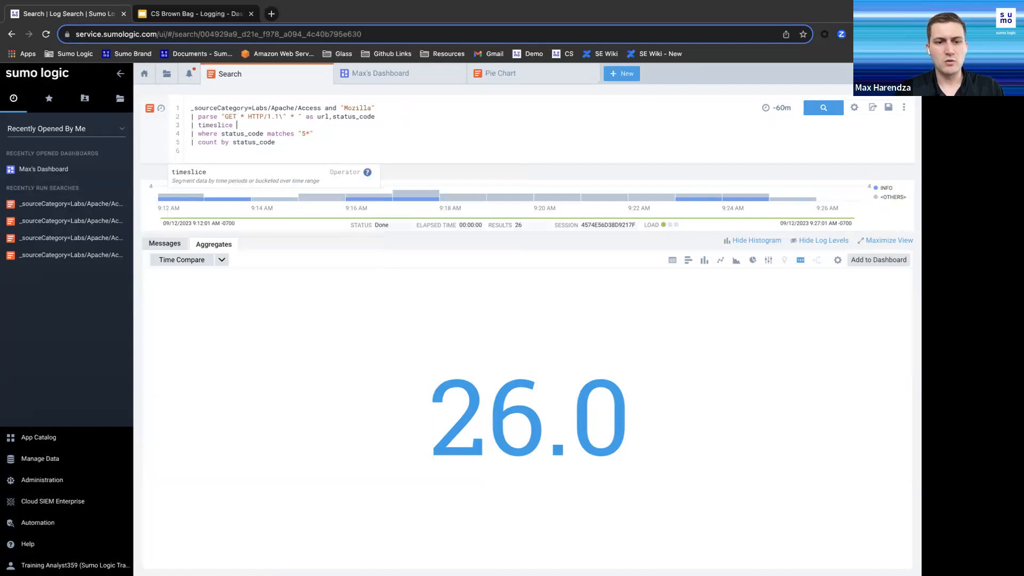
{"action": "type", "text": "m"}
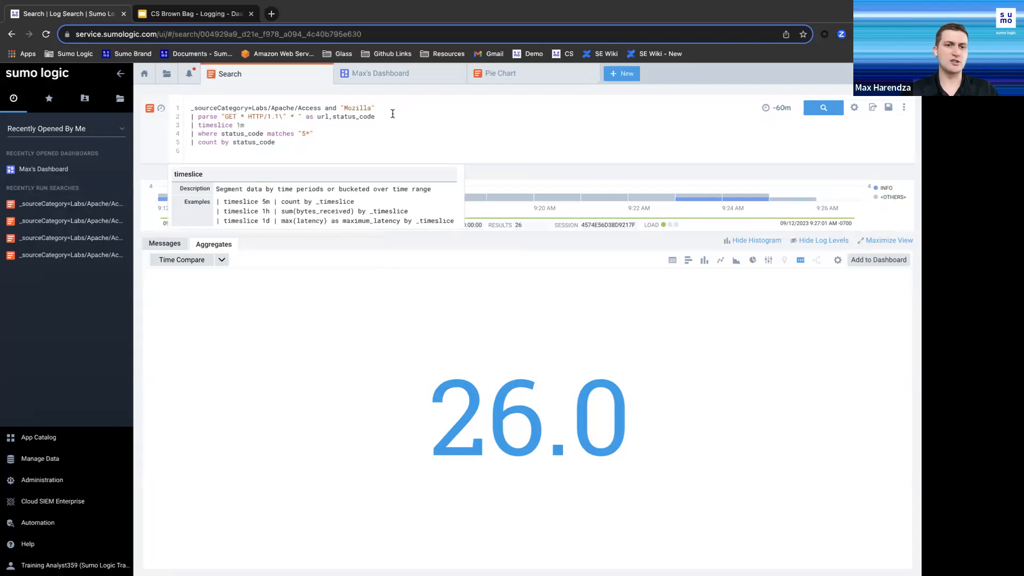
{"action": "double_click", "coordinate": [239, 125]}
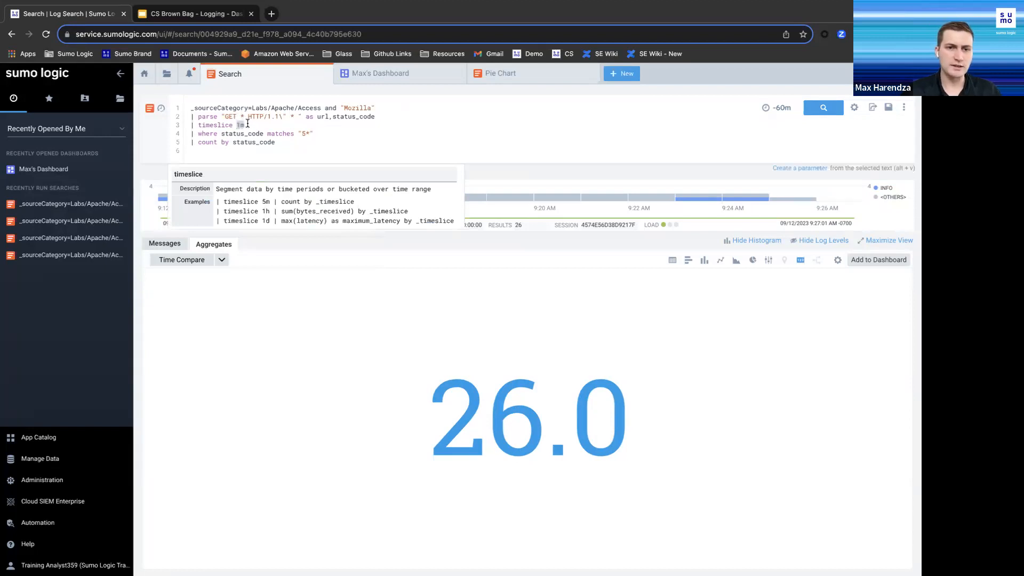
{"action": "left_click", "coordinate": [262, 123]}
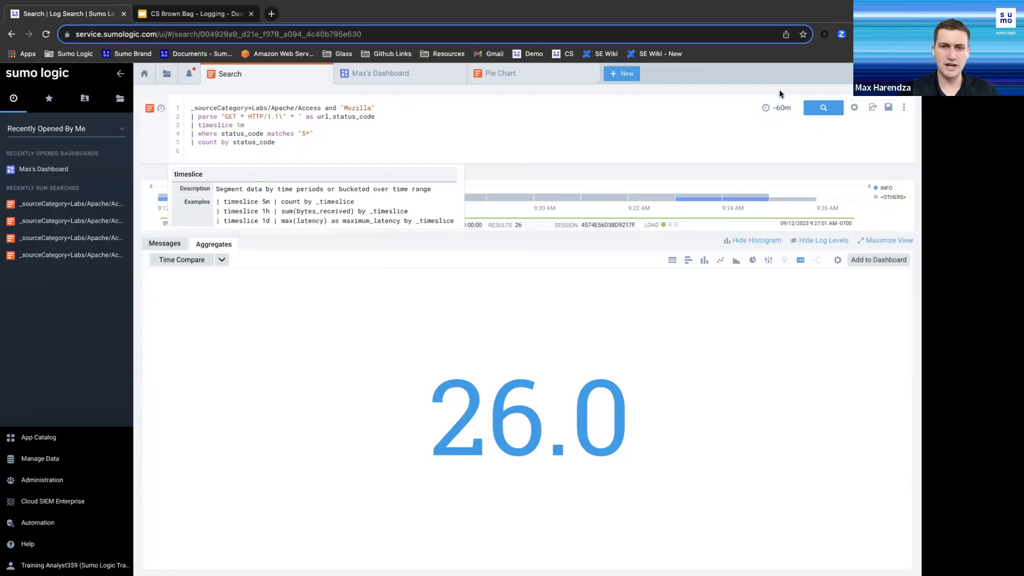
Replace the query's last aggregation with "count (status_code) by _timeslice" and run the search
{"action": "left_click", "coordinate": [238, 151]}
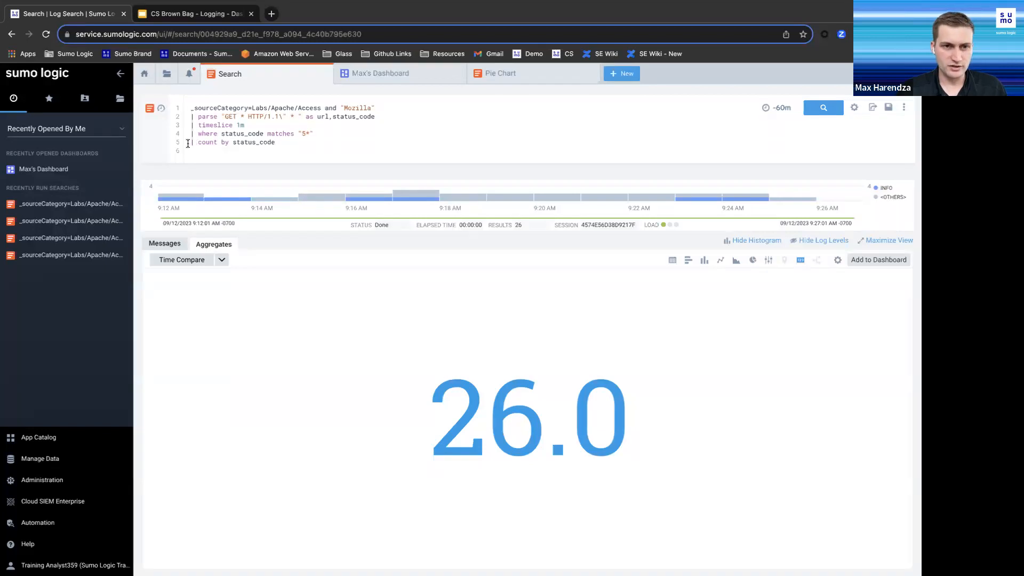
{"action": "left_click_drag", "start_coordinate": [276, 142], "coordinate": [199, 142]}
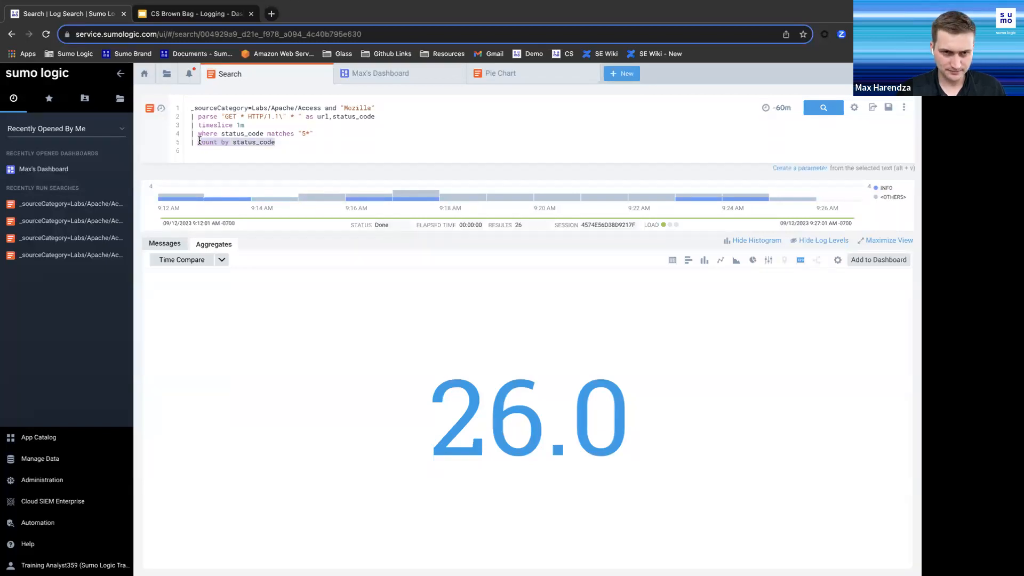
{"action": "key", "text": "BackSpace"}
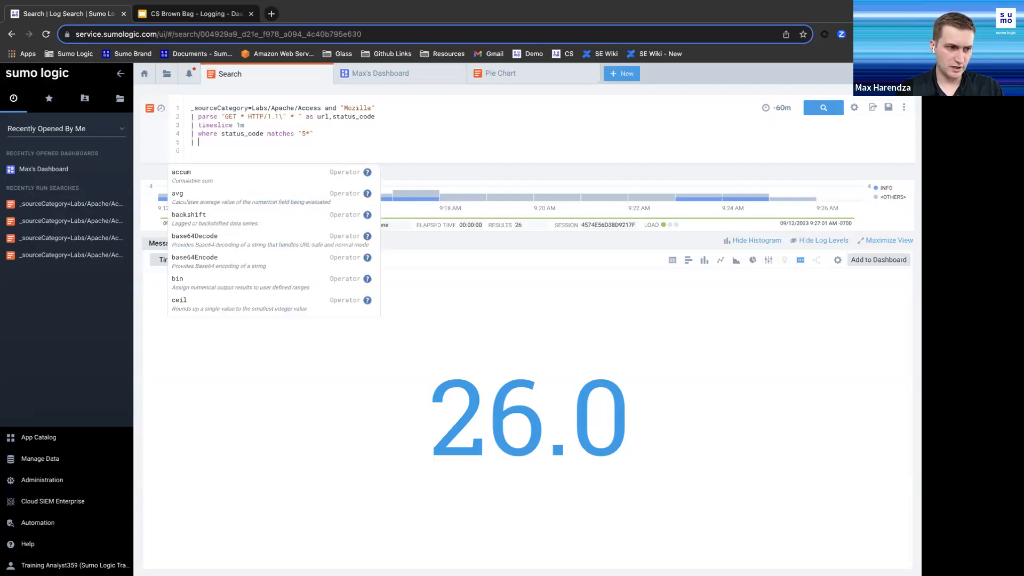
{"action": "type", "text": "count"}
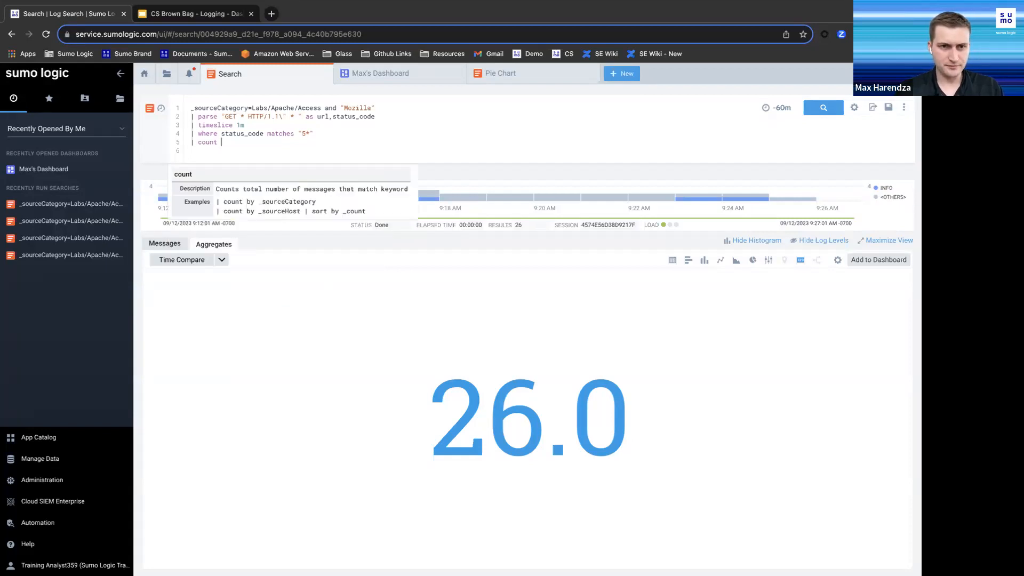
{"action": "type", "text": " (status"}
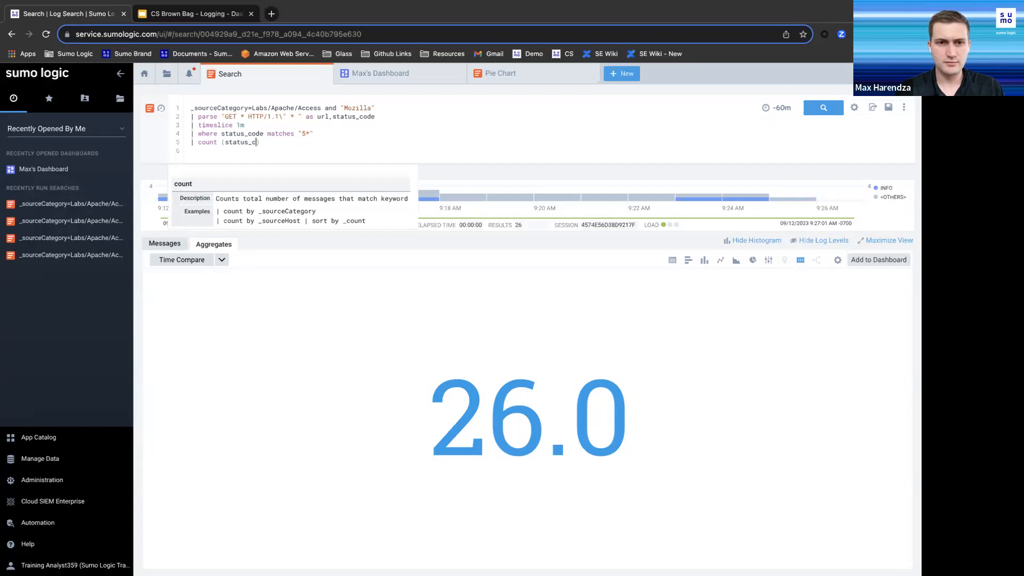
{"action": "type", "text": "_code) by _timeslic"}
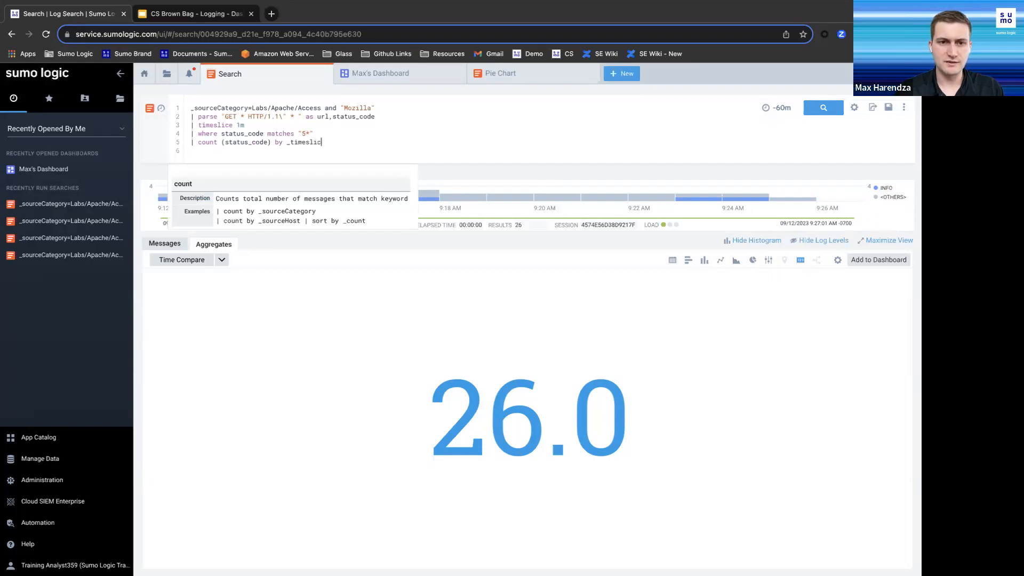
{"action": "type", "text": "e"}
{"action": "key", "text": "Return"}
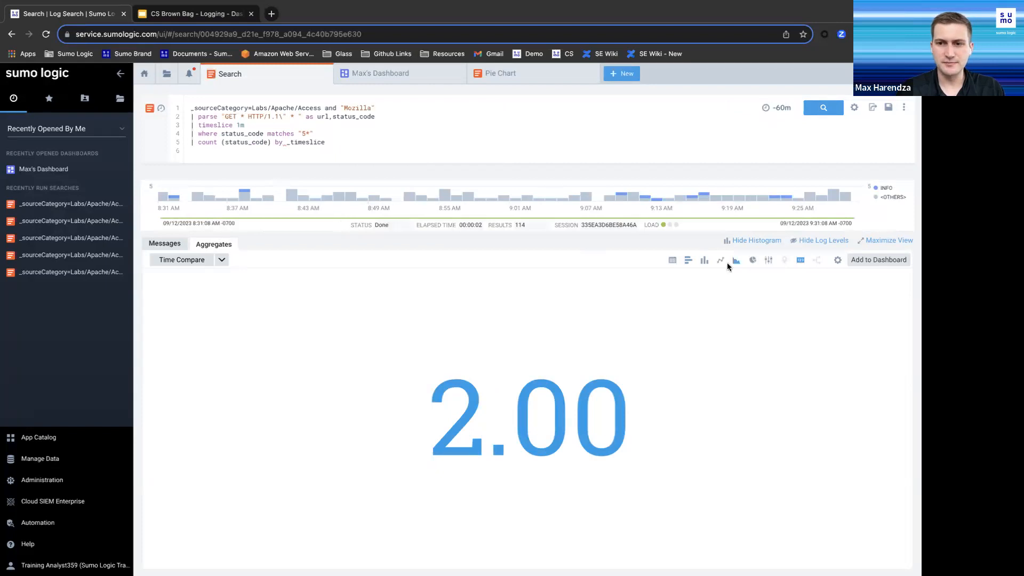
Try to add the results to a dashboard as a line chart, then reload the search page
{"action": "left_click", "coordinate": [720, 261]}
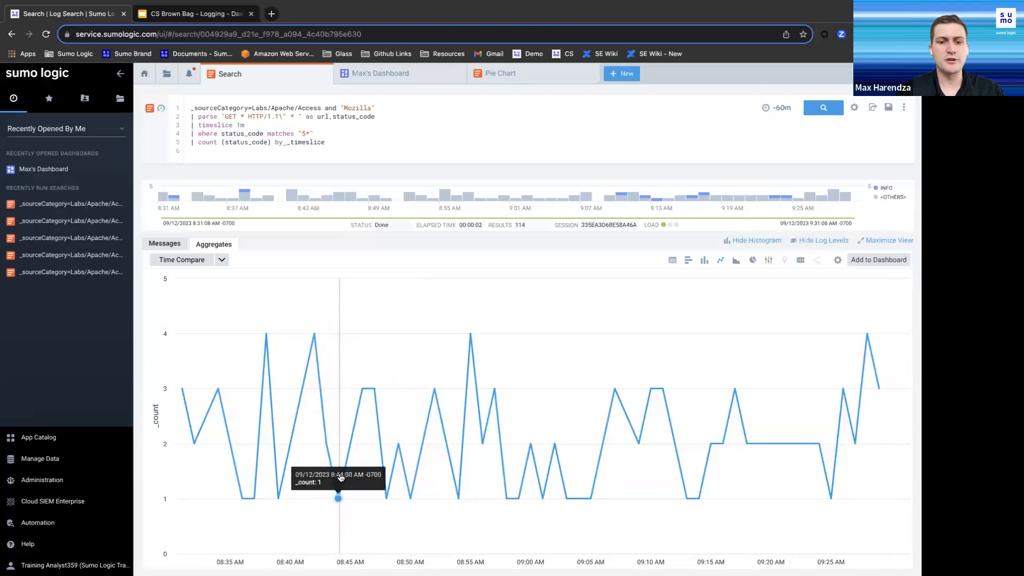
{"action": "left_click", "coordinate": [195, 155]}
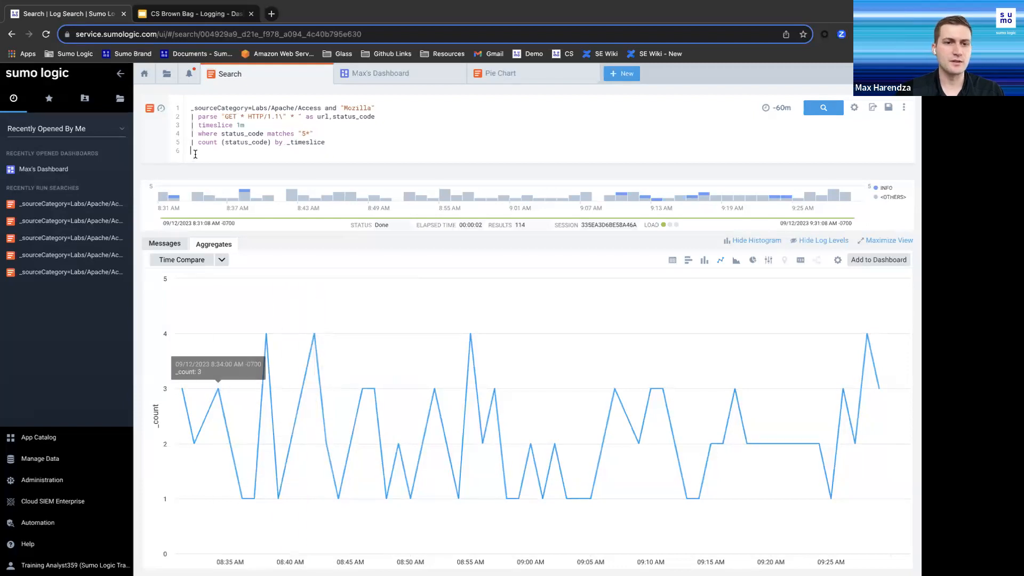
{"action": "key", "text": "BackSpace"}
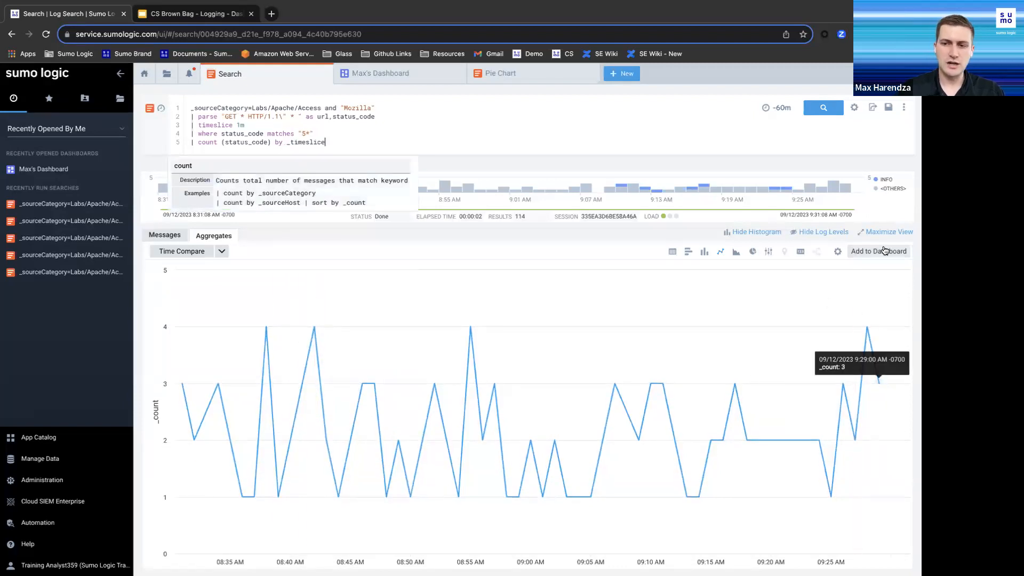
{"action": "left_click", "coordinate": [885, 251]}
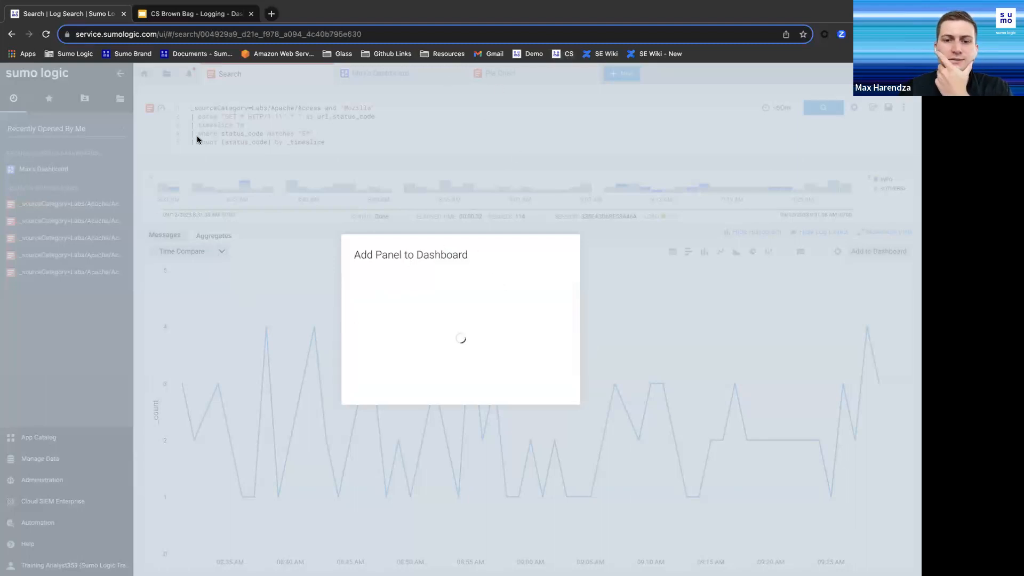
{"action": "left_click", "coordinate": [46, 34]}
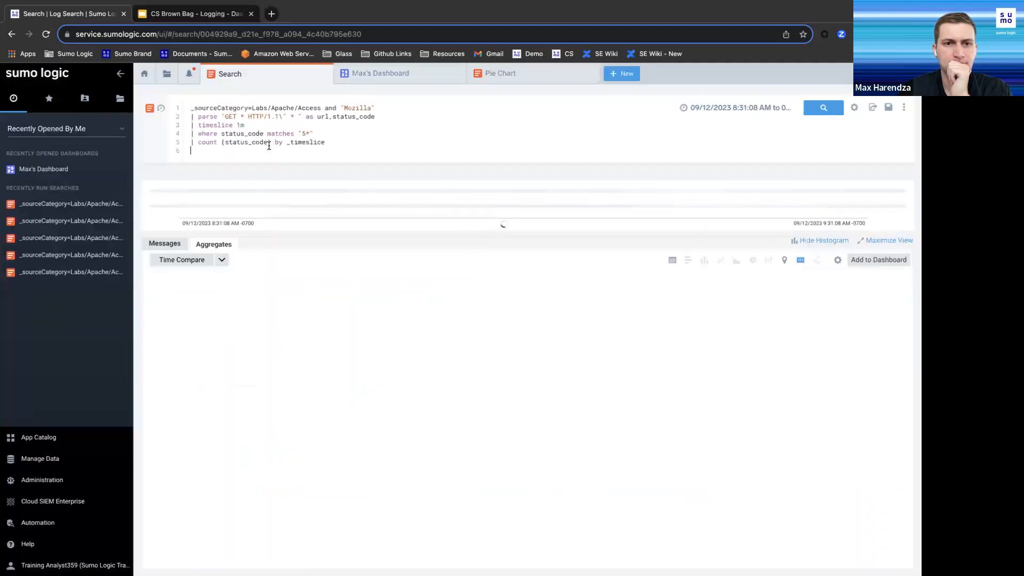
Show the results as a line chart and add it to the recently used dashboard with the panel title "5xx Status Codes Over Time"
{"action": "left_click", "coordinate": [720, 260]}
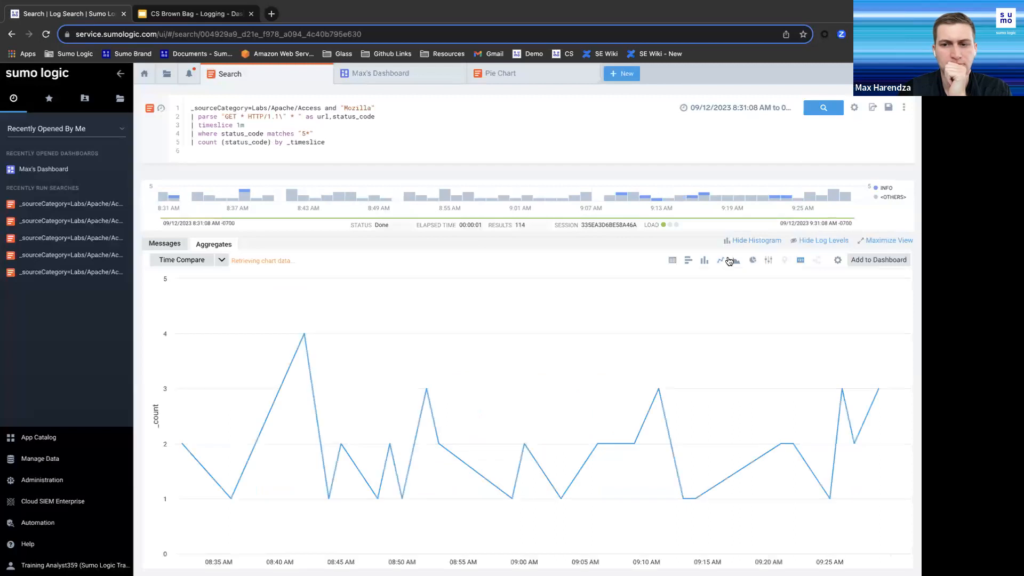
{"action": "left_click", "coordinate": [867, 260]}
{"action": "left_click", "coordinate": [448, 264]}
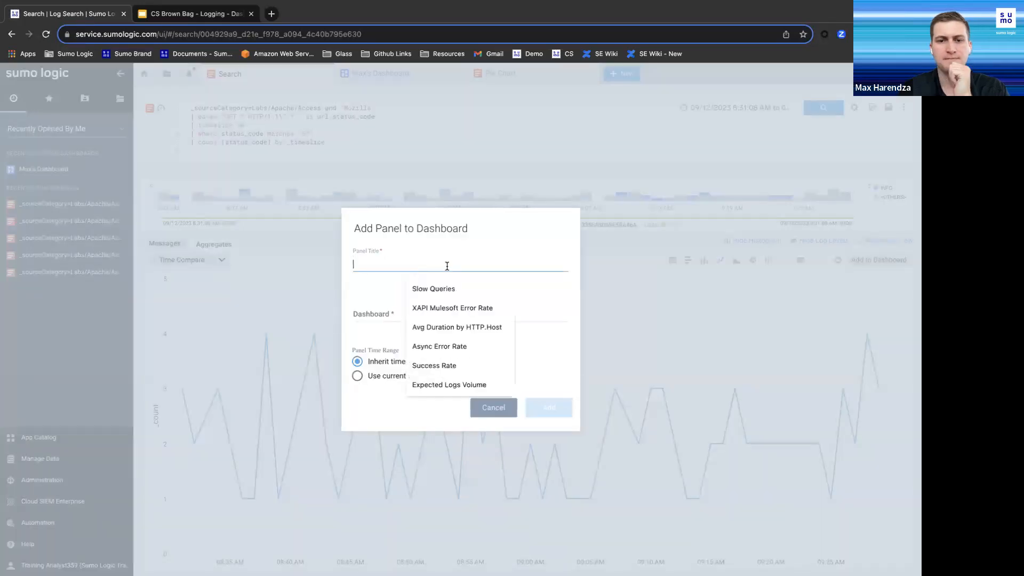
{"action": "type", "text": "5xx Sta"}
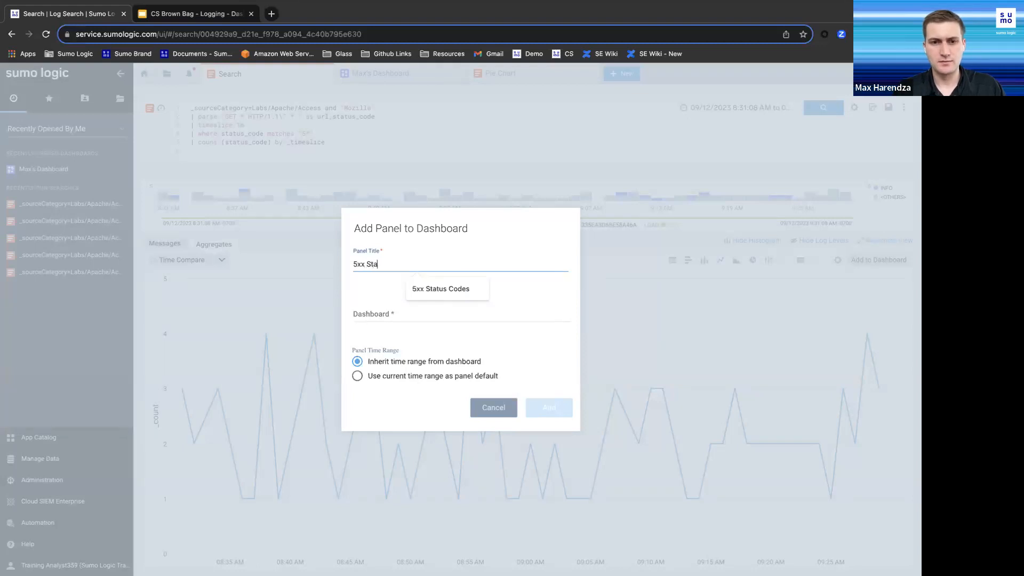
{"action": "type", "text": "tus Code"}
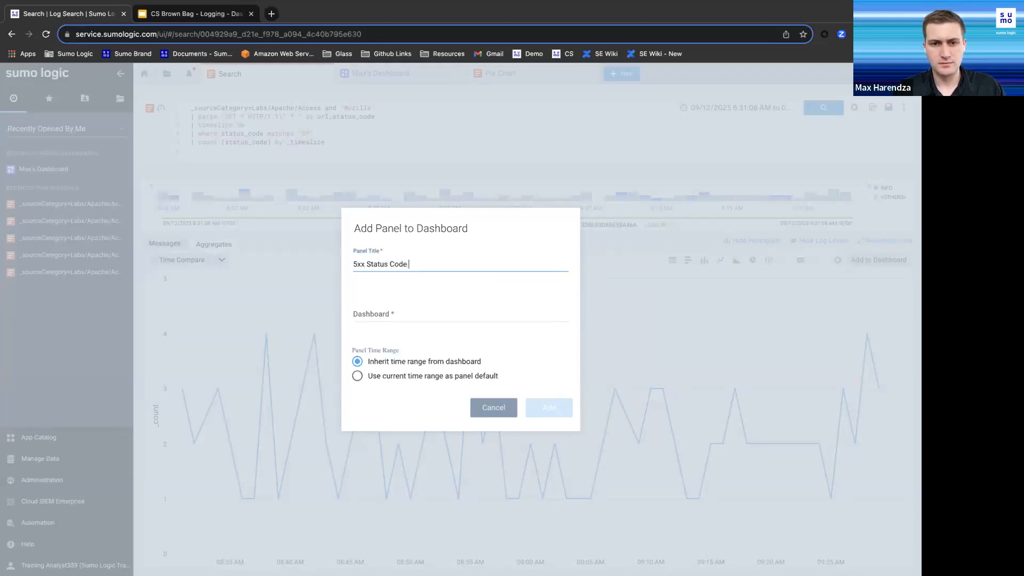
{"action": "type", "text": "s Over Time"}
{"action": "left_click", "coordinate": [410, 309]}
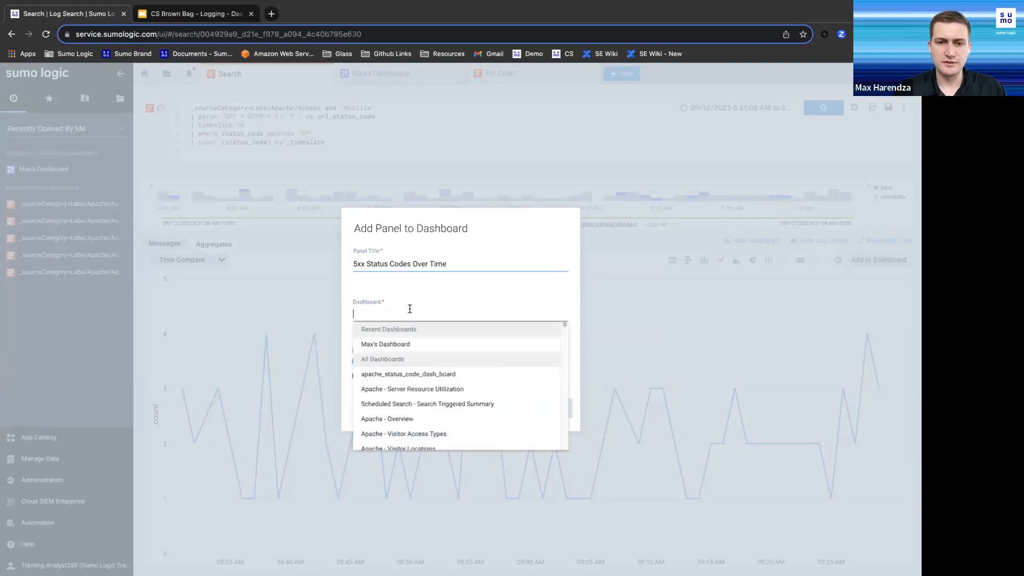
{"action": "left_click", "coordinate": [408, 343]}
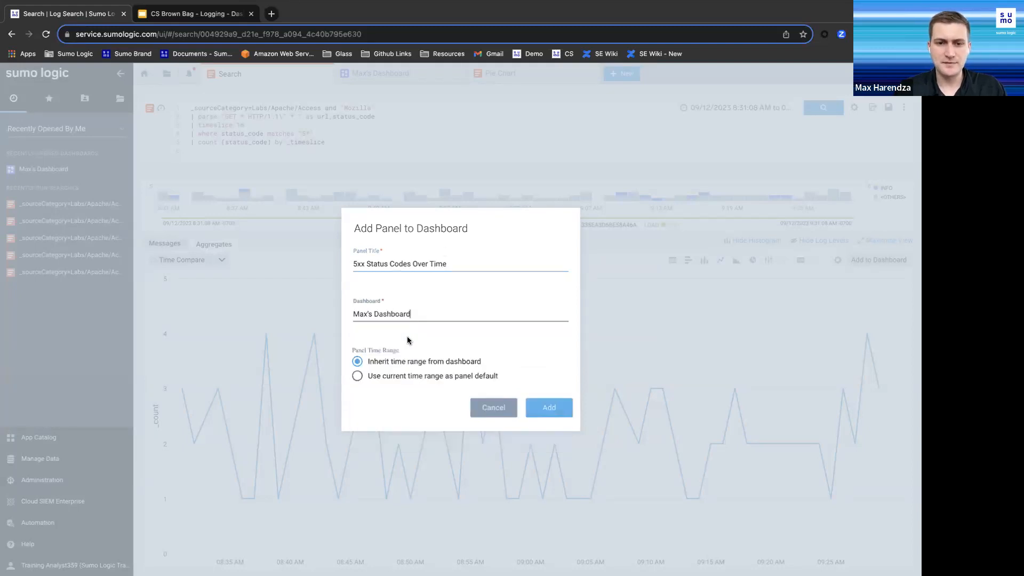
{"action": "left_click", "coordinate": [562, 412]}
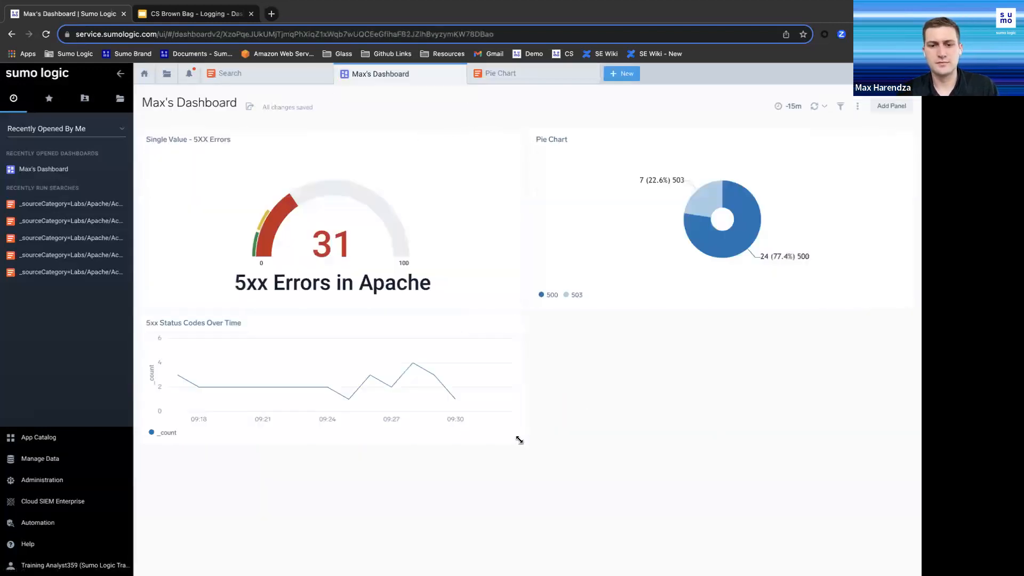
Enlarge the 5xx Status Codes Over Time panel to the full dashboard width and set its time range to Last 60 Minutes
{"action": "left_click_drag", "start_coordinate": [520, 441], "coordinate": [910, 532]}
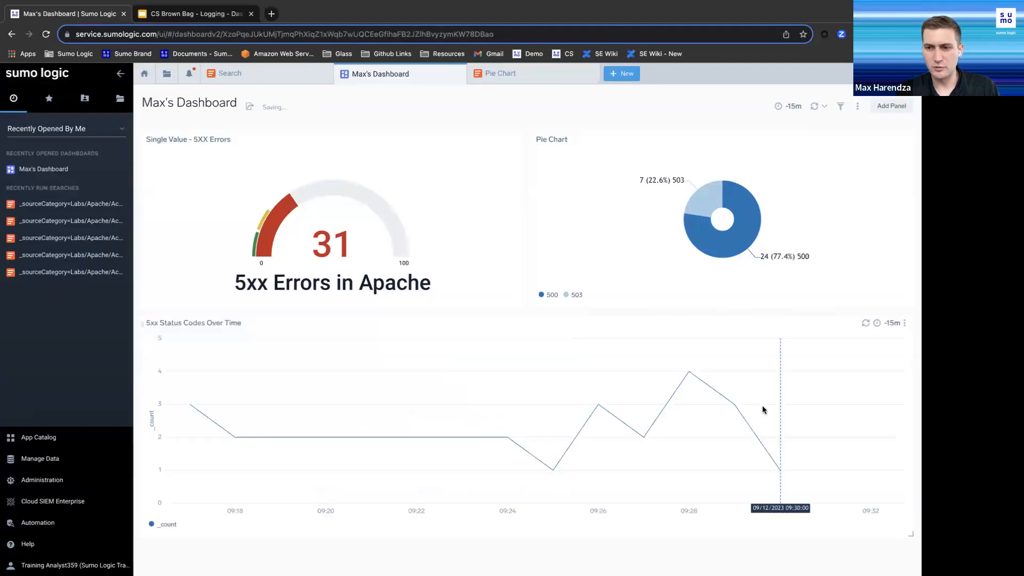
{"action": "left_click", "coordinate": [881, 322]}
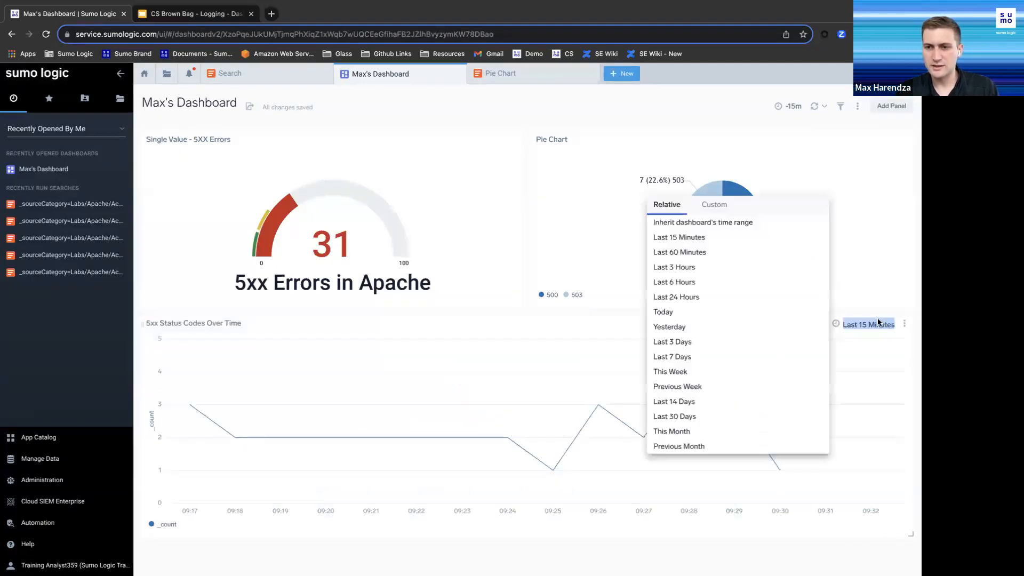
{"action": "left_click", "coordinate": [756, 255]}
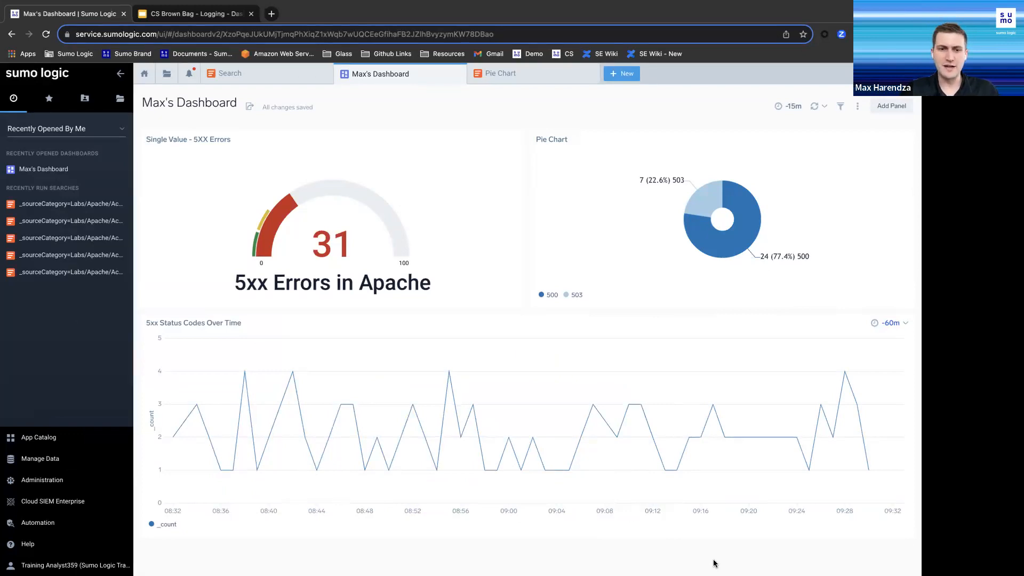
Open the 5xx Status Codes Over Time panel for editing and change its chart type to Area
{"action": "left_click", "coordinate": [904, 323]}
{"action": "left_click", "coordinate": [877, 385]}
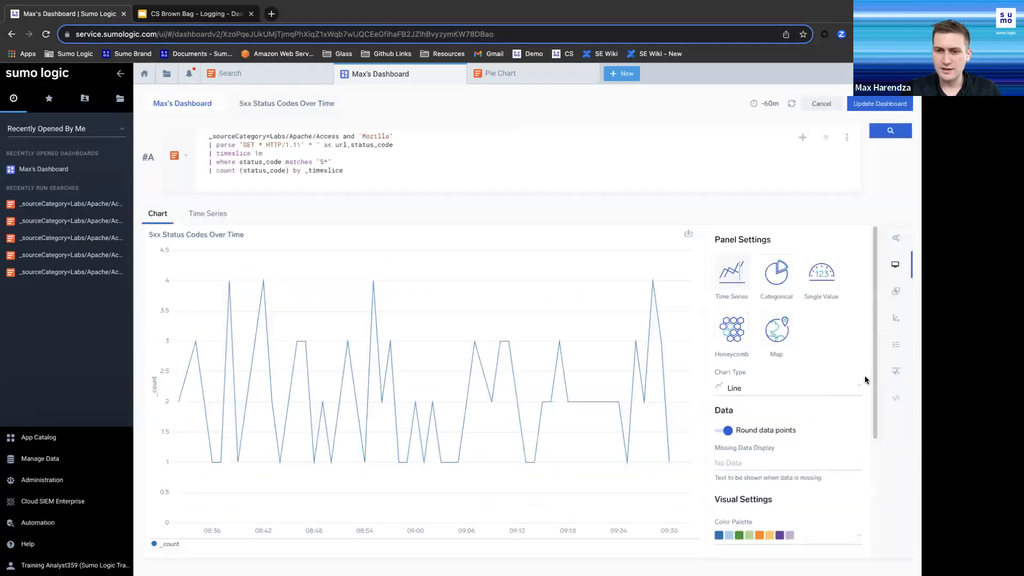
{"action": "left_click", "coordinate": [790, 385]}
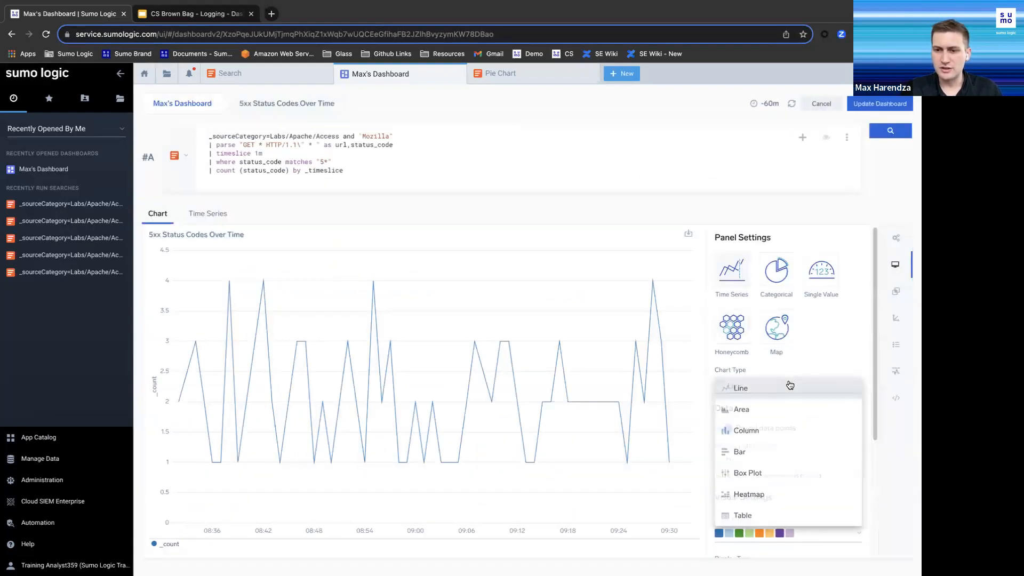
{"action": "left_click", "coordinate": [788, 409]}
Try the Dash line type on the area chart, and finally set the line type to Dash Dot
{"action": "scroll", "coordinate": [789, 406], "scroll_direction": "down", "scroll_amount": 3}
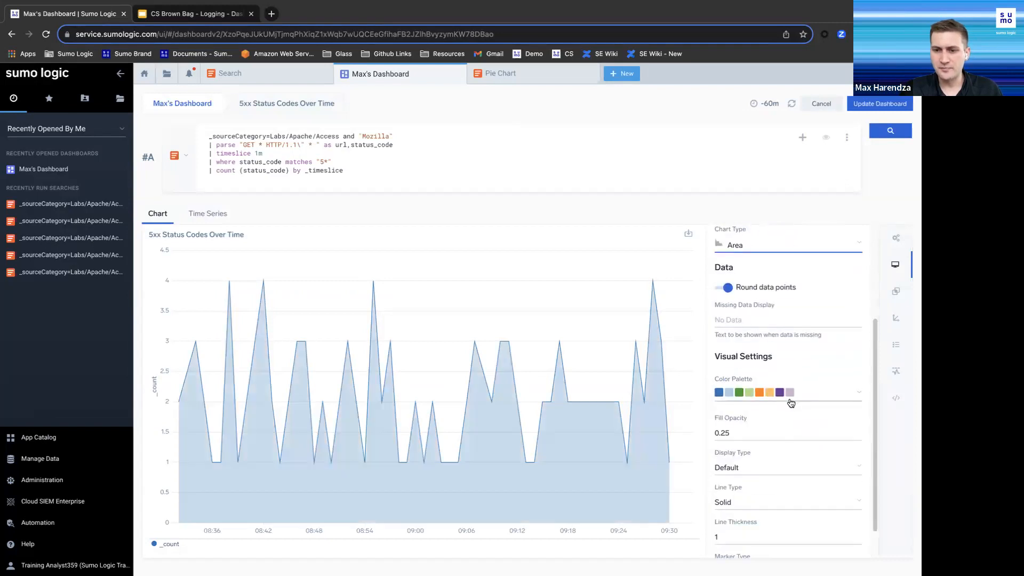
{"action": "scroll", "coordinate": [793, 400], "scroll_direction": "down", "scroll_amount": 1}
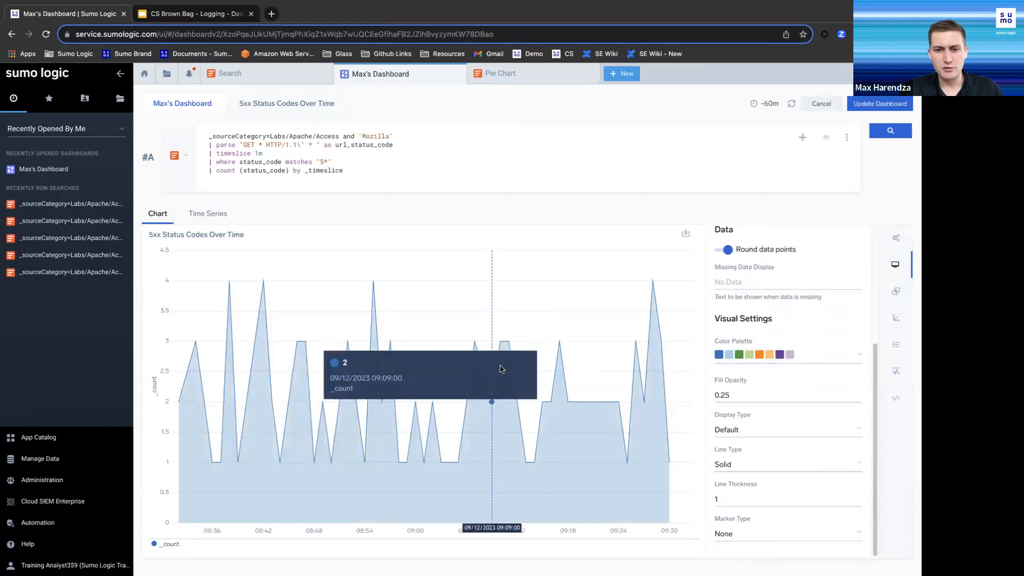
{"action": "left_click", "coordinate": [763, 470]}
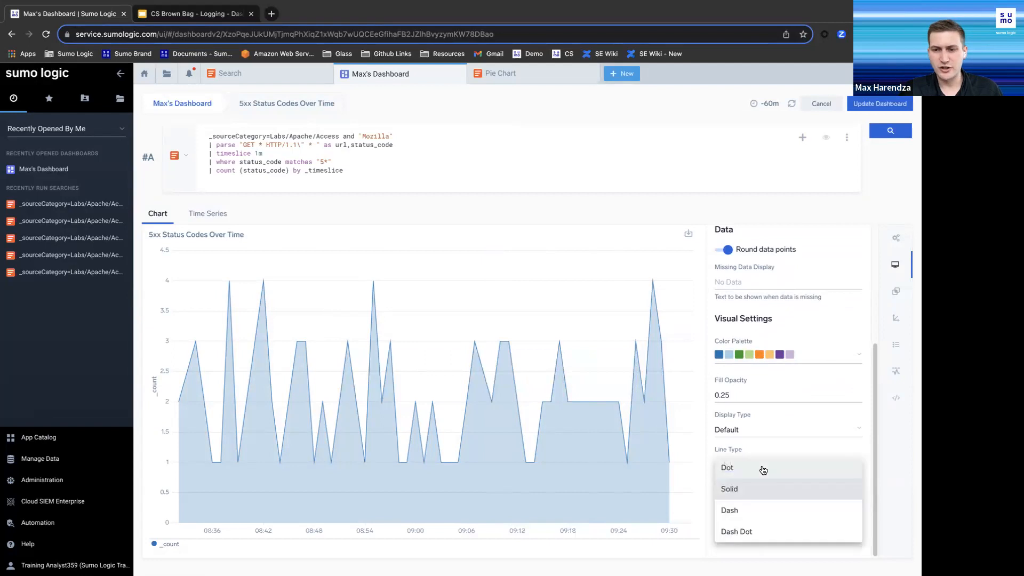
{"action": "left_click", "coordinate": [760, 514]}
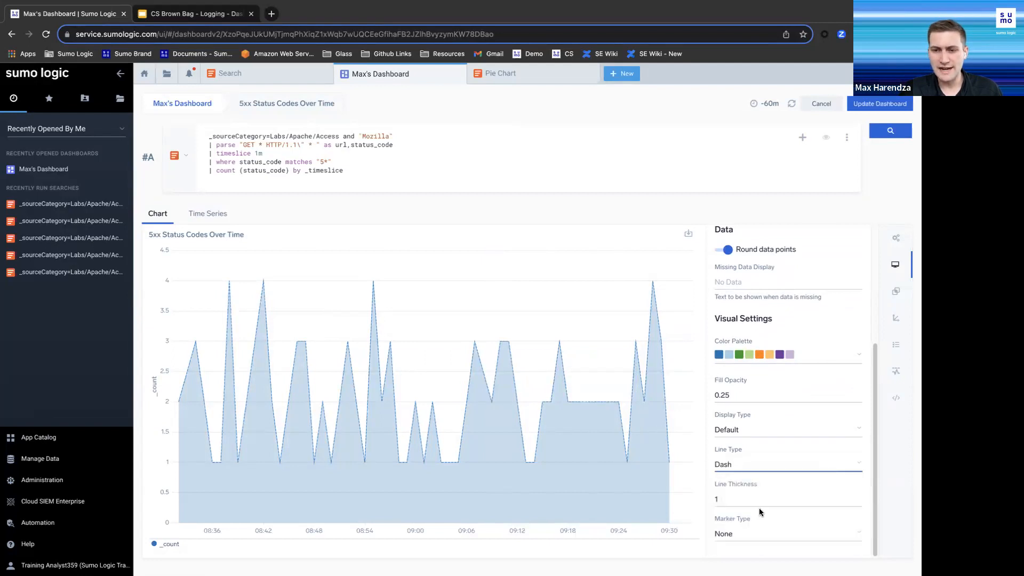
{"action": "left_click", "coordinate": [761, 466]}
{"action": "left_click", "coordinate": [761, 530]}
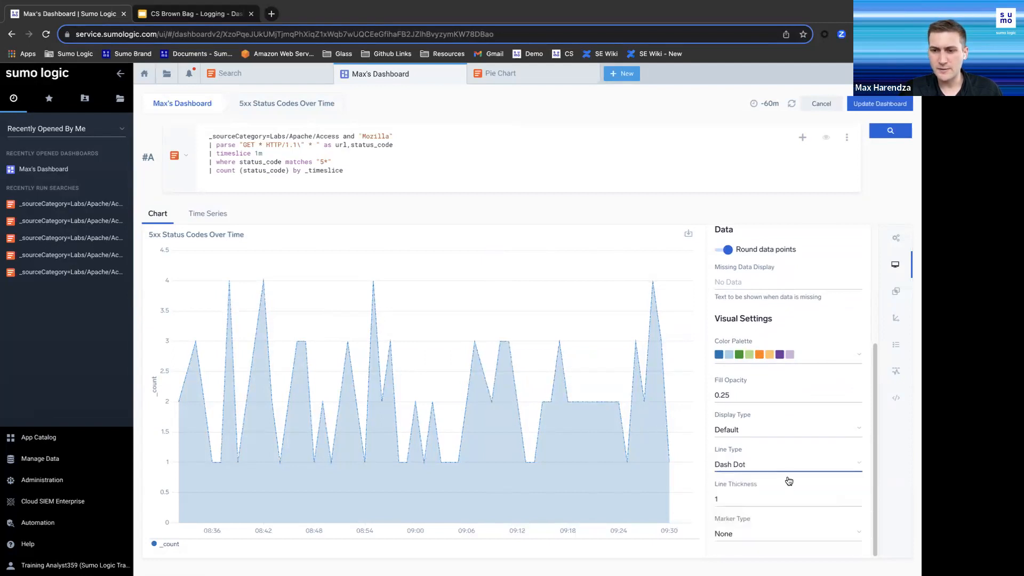
Try the Smooth, Stepped, Stacked Percent and Stacked display types on the area chart, and finally set it to Smooth
{"action": "left_click", "coordinate": [784, 436]}
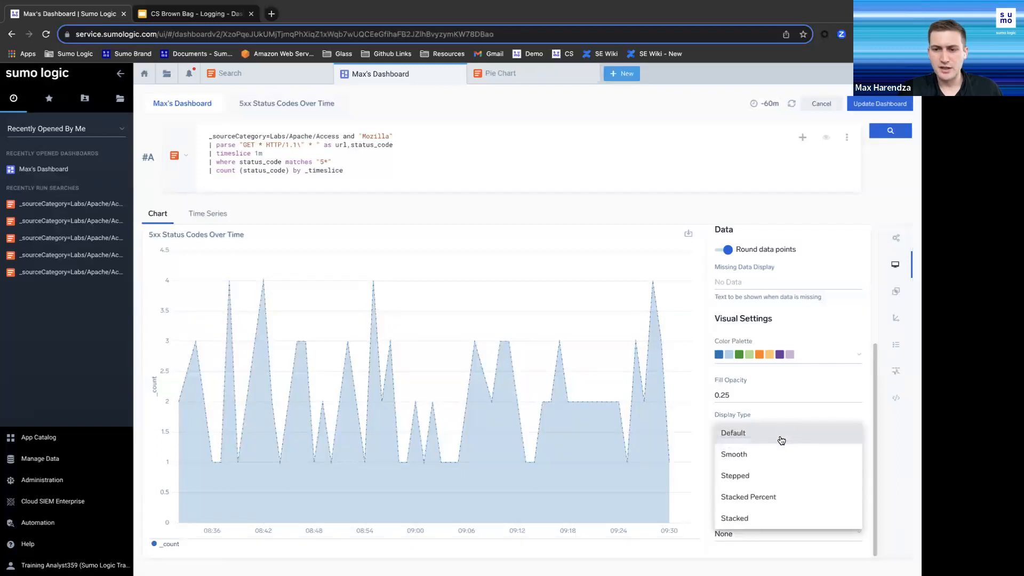
{"action": "left_click", "coordinate": [776, 458]}
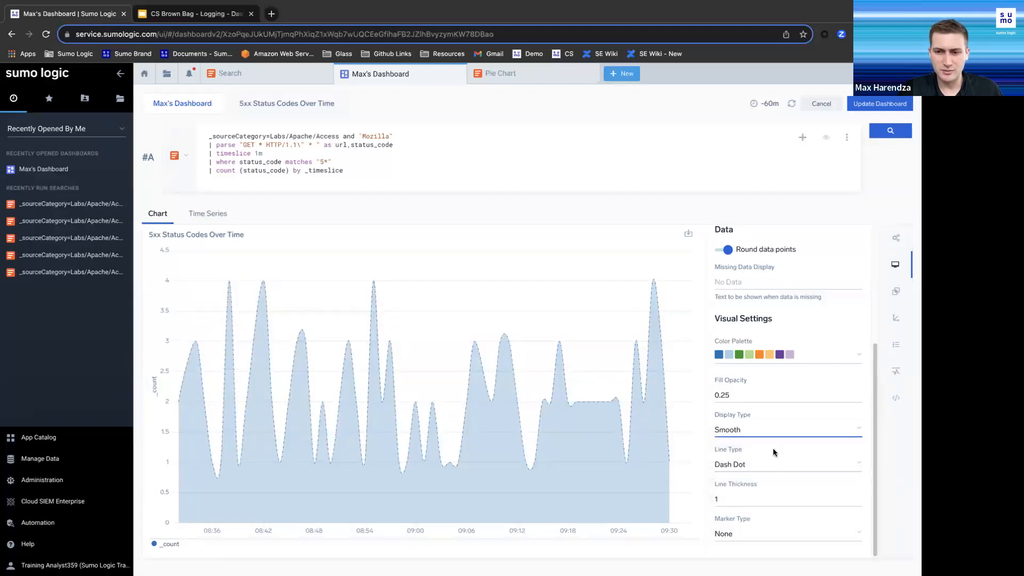
{"action": "left_click", "coordinate": [774, 434]}
{"action": "left_click", "coordinate": [768, 482]}
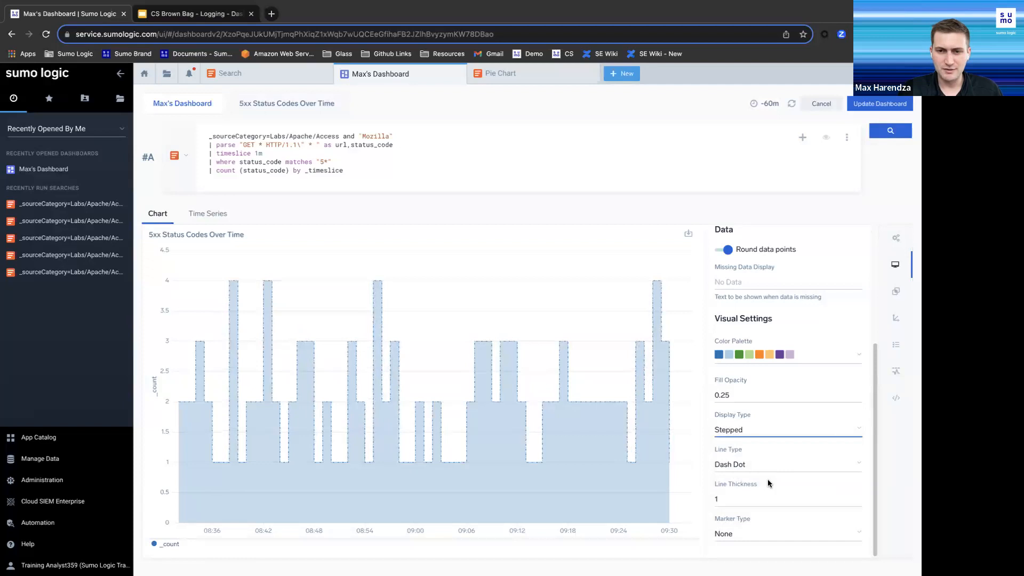
{"action": "left_click", "coordinate": [774, 437]}
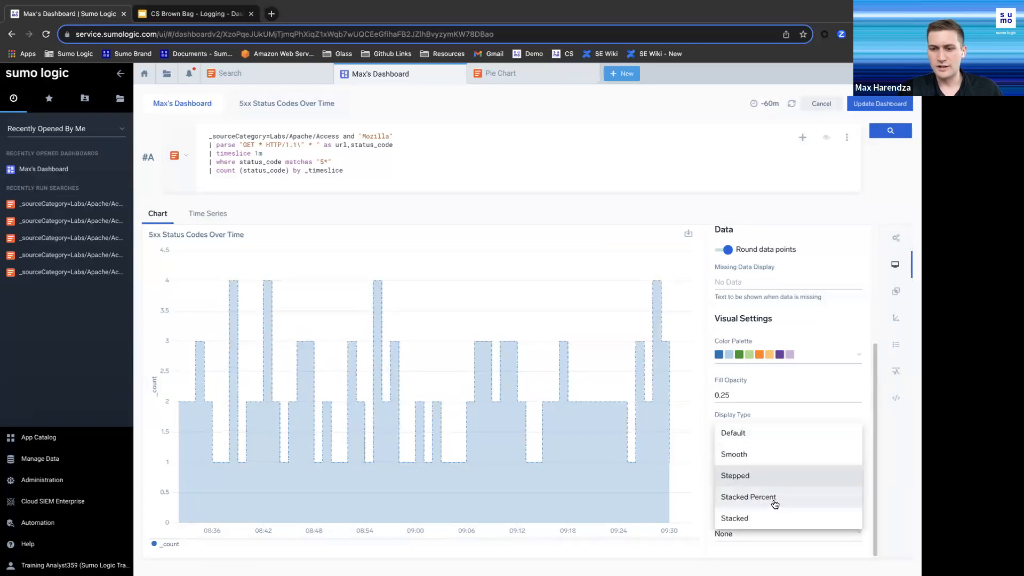
{"action": "left_click", "coordinate": [774, 497]}
{"action": "left_click", "coordinate": [770, 436]}
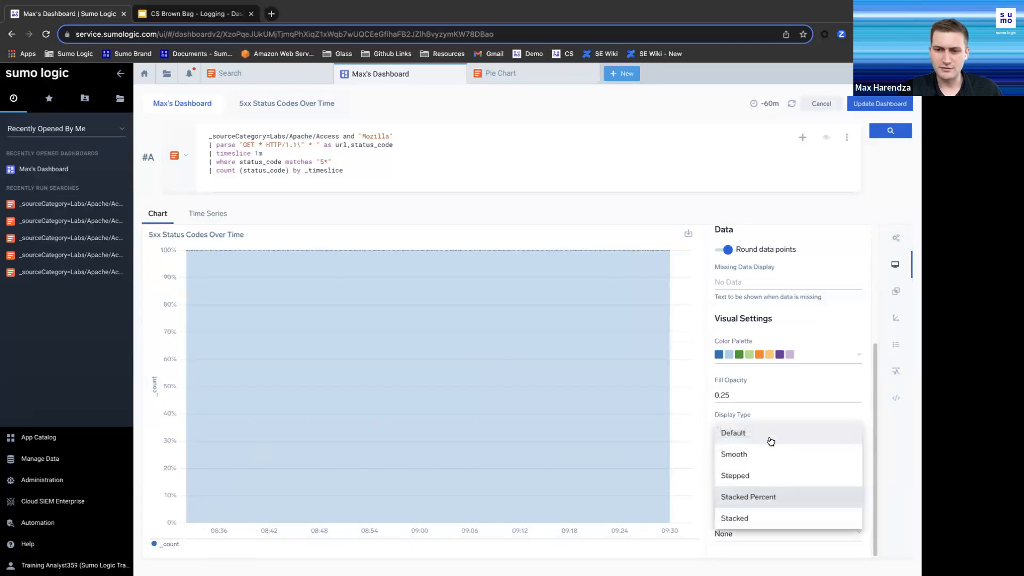
{"action": "left_click", "coordinate": [750, 518]}
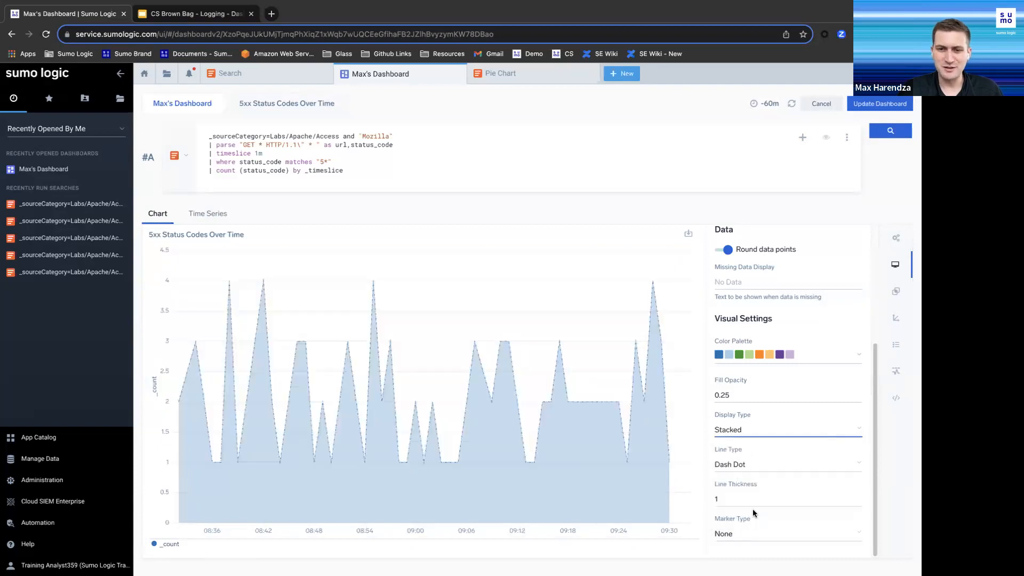
{"action": "left_click", "coordinate": [768, 430]}
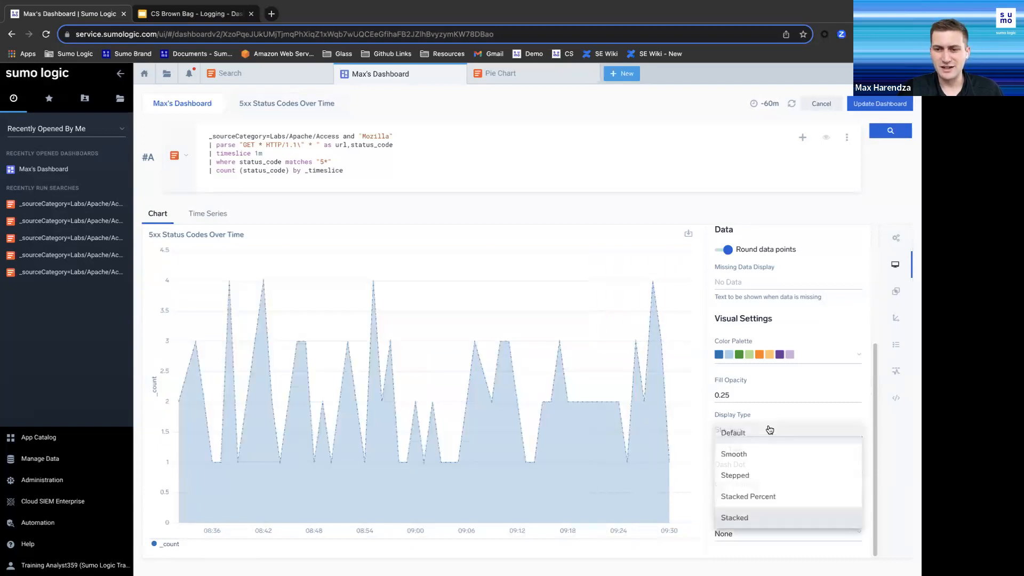
{"action": "left_click", "coordinate": [741, 453]}
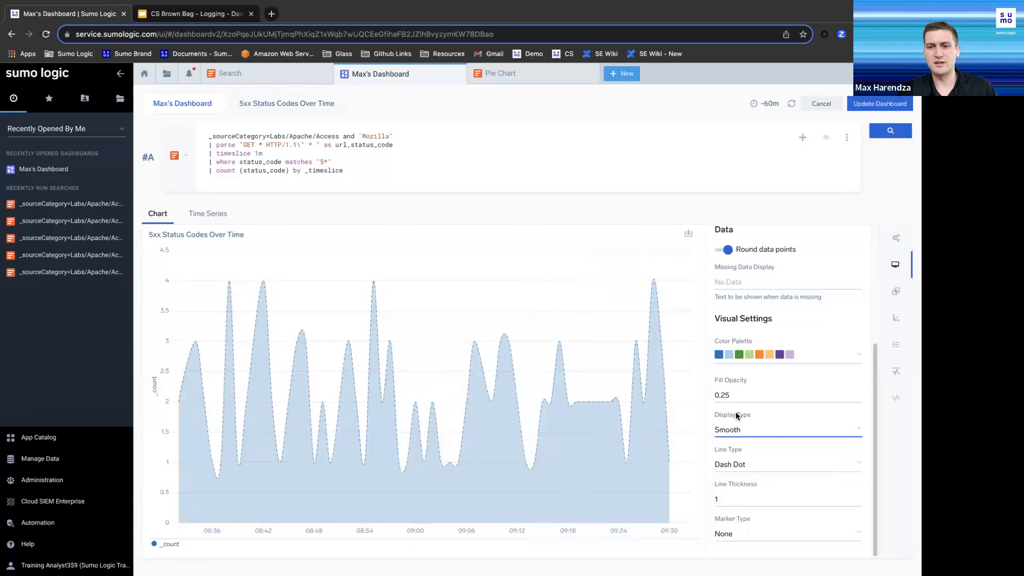
Apply the second color palette, starting with green, to the area chart and save the panel to the dashboard
{"action": "left_click", "coordinate": [791, 357]}
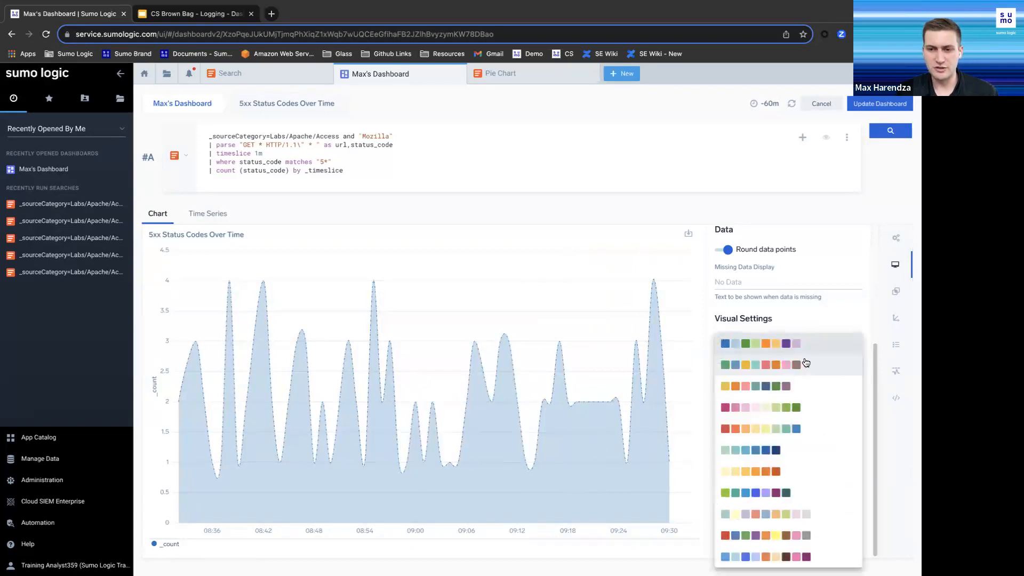
{"action": "left_click", "coordinate": [803, 363]}
{"action": "scroll", "coordinate": [858, 395], "scroll_direction": "up", "scroll_amount": 1}
{"action": "scroll", "coordinate": [858, 397], "scroll_direction": "down", "scroll_amount": 1}
{"action": "scroll", "coordinate": [816, 365], "scroll_direction": "up", "scroll_amount": 3}
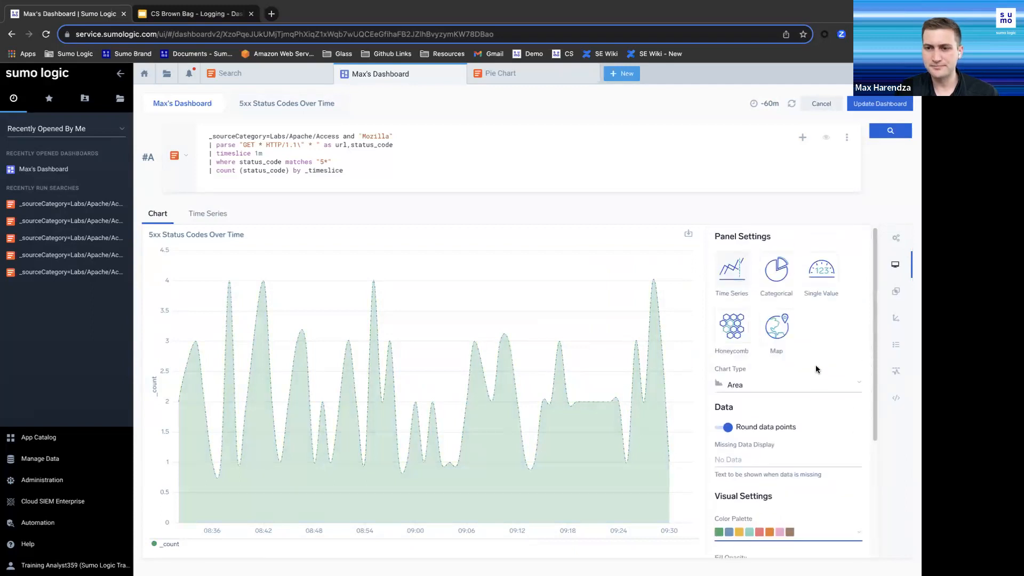
{"action": "scroll", "coordinate": [839, 417], "scroll_direction": "down", "scroll_amount": 2}
{"action": "scroll", "coordinate": [831, 415], "scroll_direction": "down", "scroll_amount": 3}
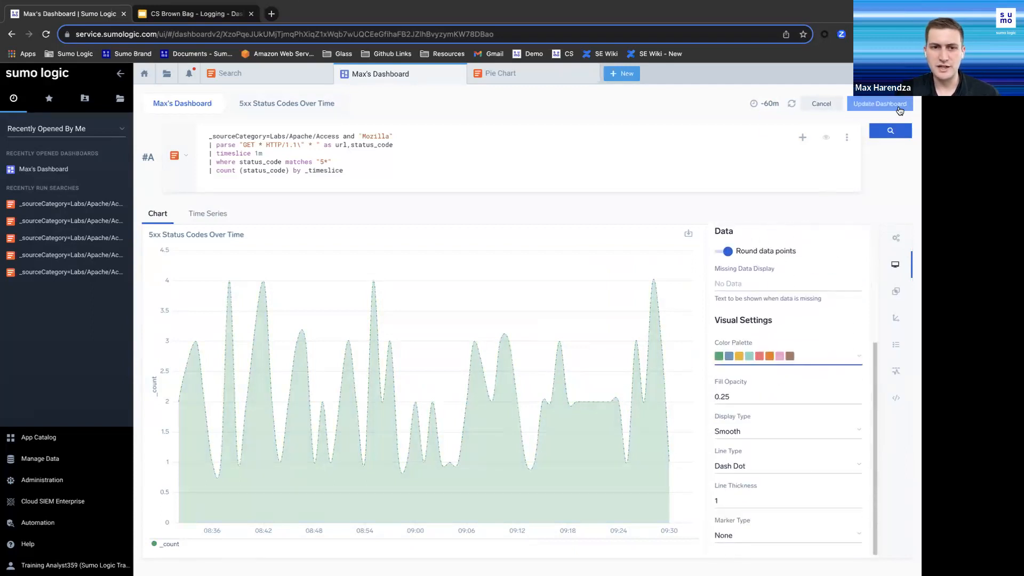
{"action": "left_click", "coordinate": [899, 110]}
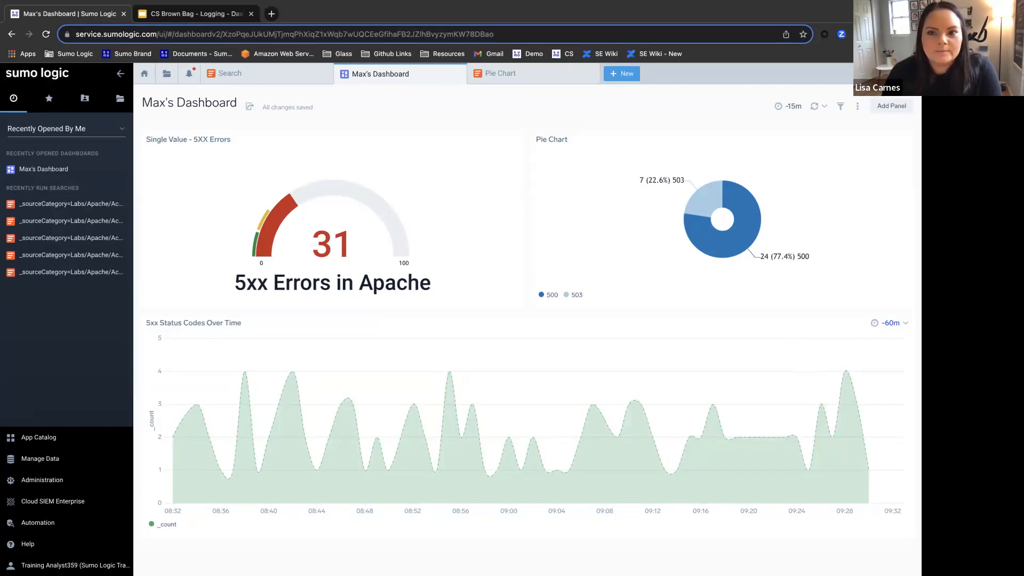
Compare the parse expression's wildcards in the search query with the GET, URL, HTTP/1.1 and status code text of the first raw message
{"action": "left_click", "coordinate": [244, 81]}
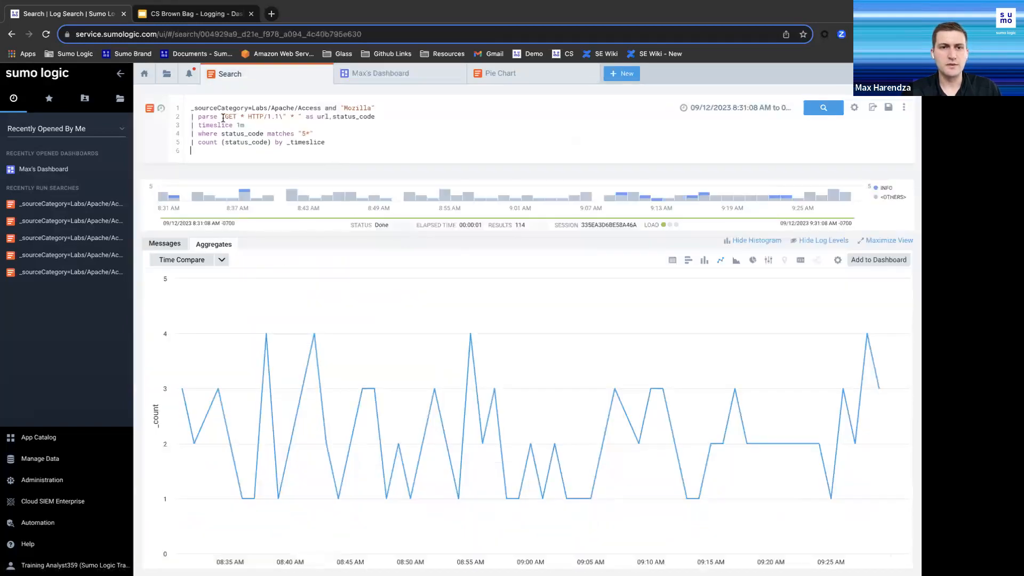
{"action": "left_click_drag", "start_coordinate": [191, 116], "coordinate": [301, 116]}
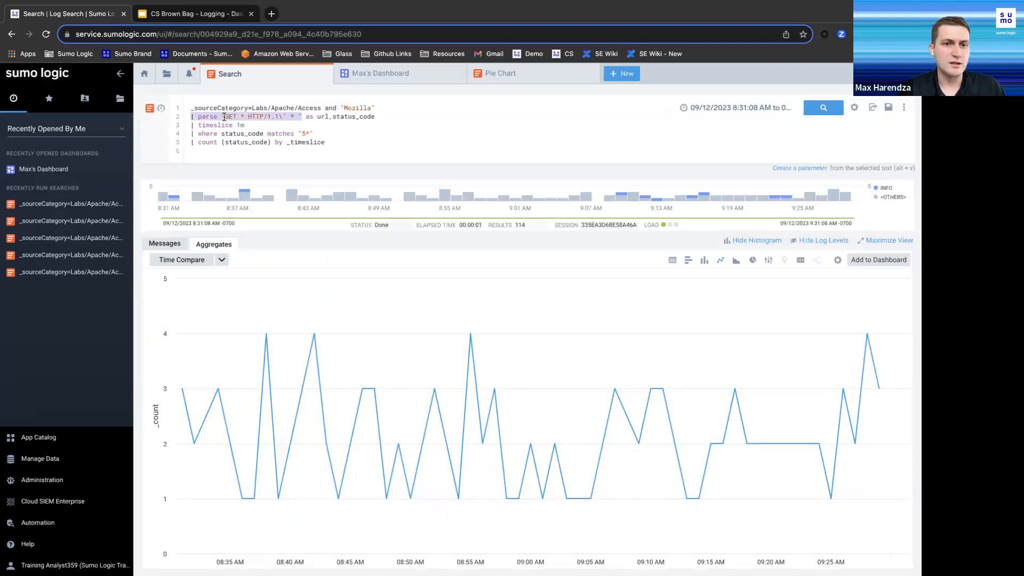
{"action": "left_click", "coordinate": [164, 244]}
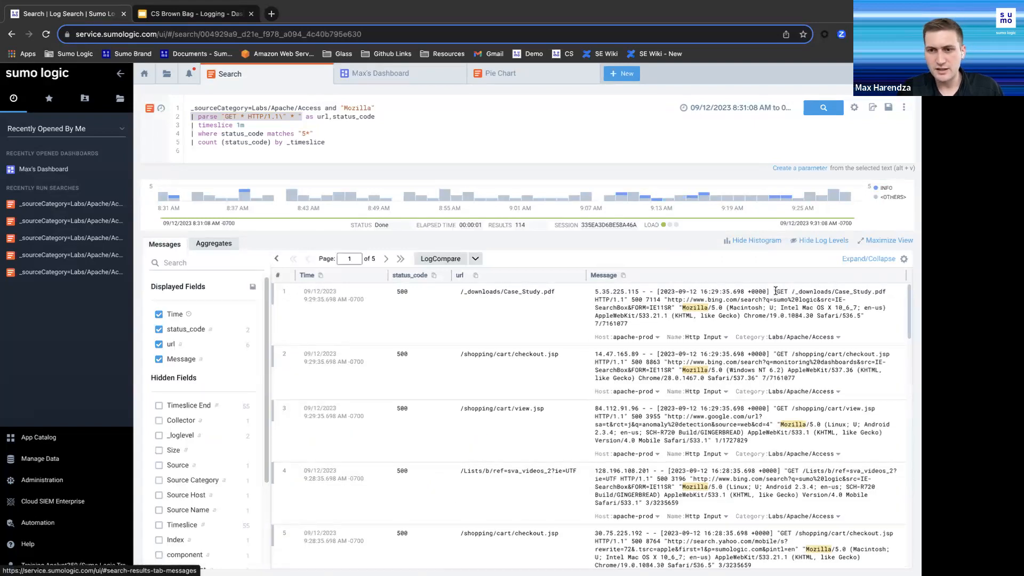
{"action": "left_click_drag", "start_coordinate": [776, 291], "coordinate": [794, 290]}
{"action": "left_click", "coordinate": [794, 290]}
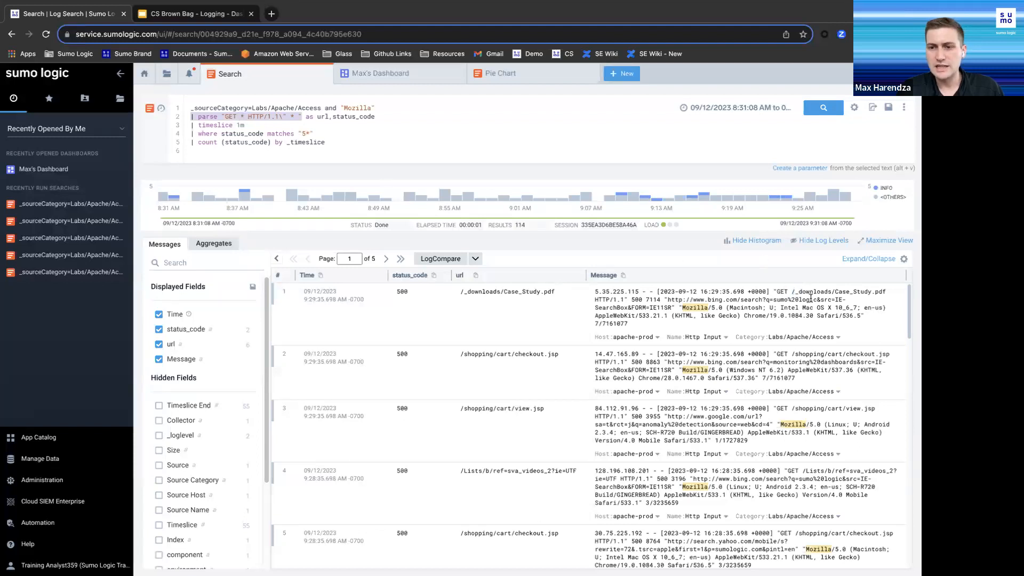
{"action": "left_click_drag", "start_coordinate": [792, 291], "coordinate": [884, 290]}
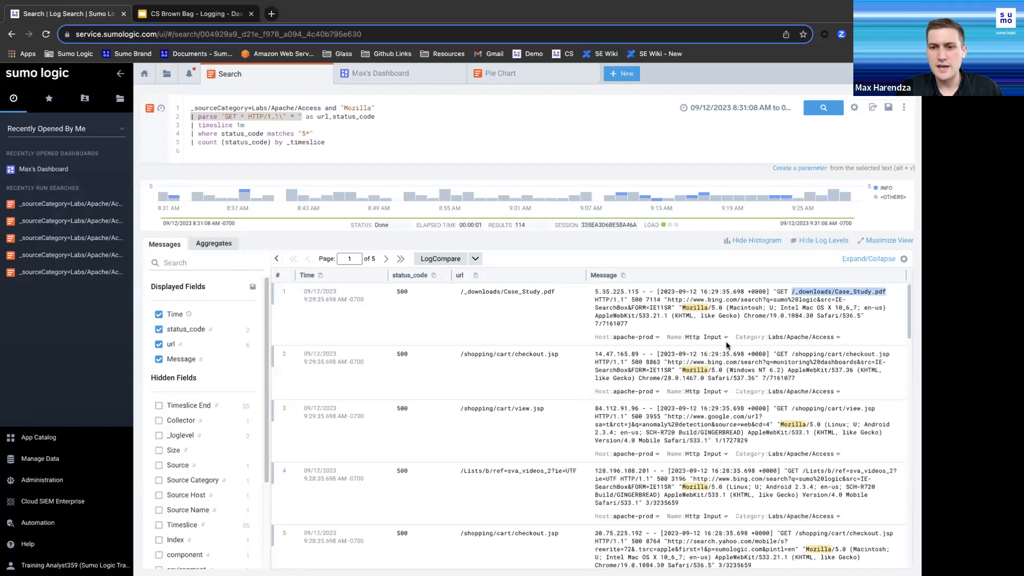
{"action": "left_click_drag", "start_coordinate": [591, 298], "coordinate": [627, 298]}
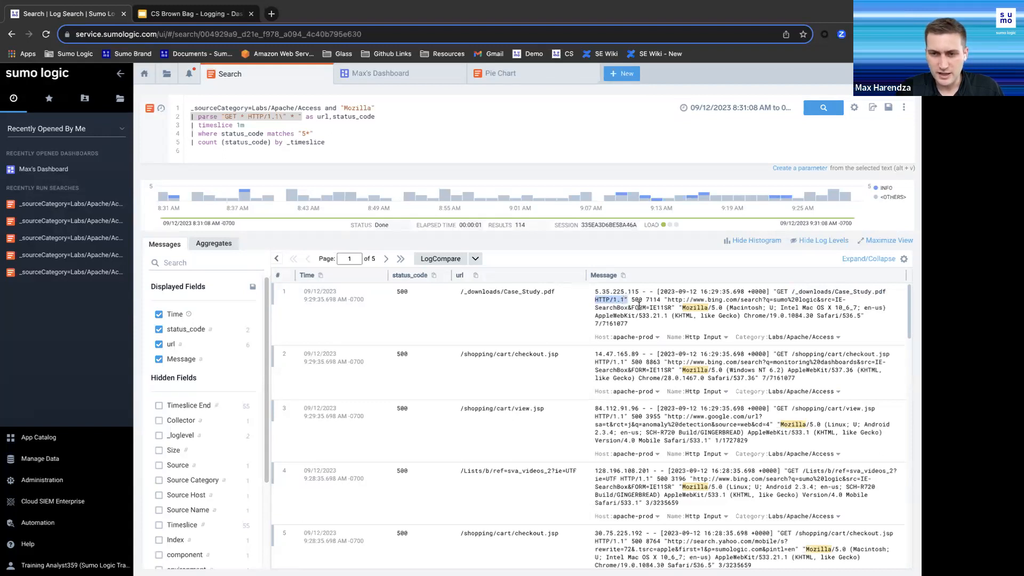
{"action": "left_click_drag", "start_coordinate": [632, 299], "coordinate": [646, 299]}
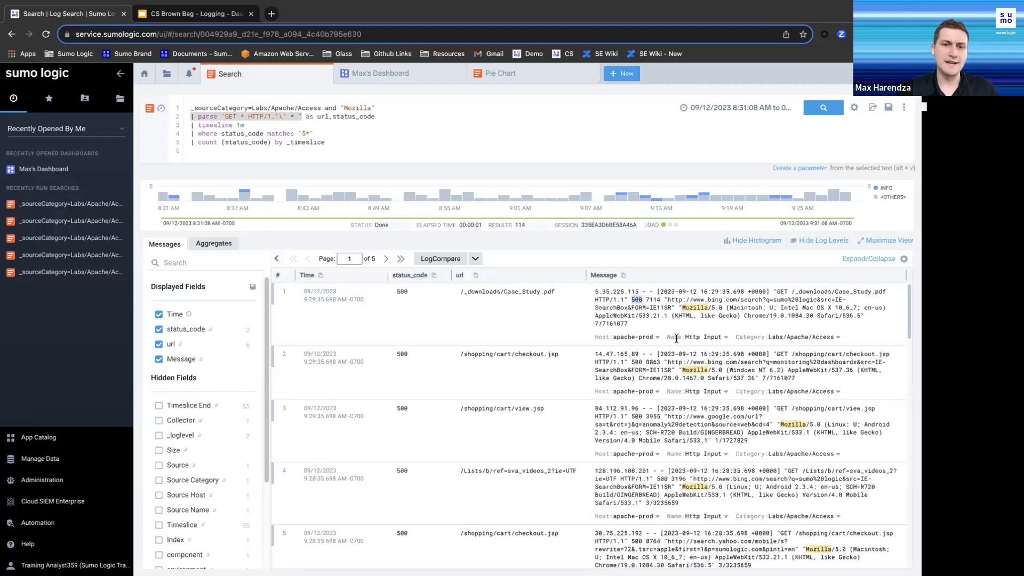
{"action": "left_click", "coordinate": [292, 115]}
{"action": "double_click", "coordinate": [291, 116]}
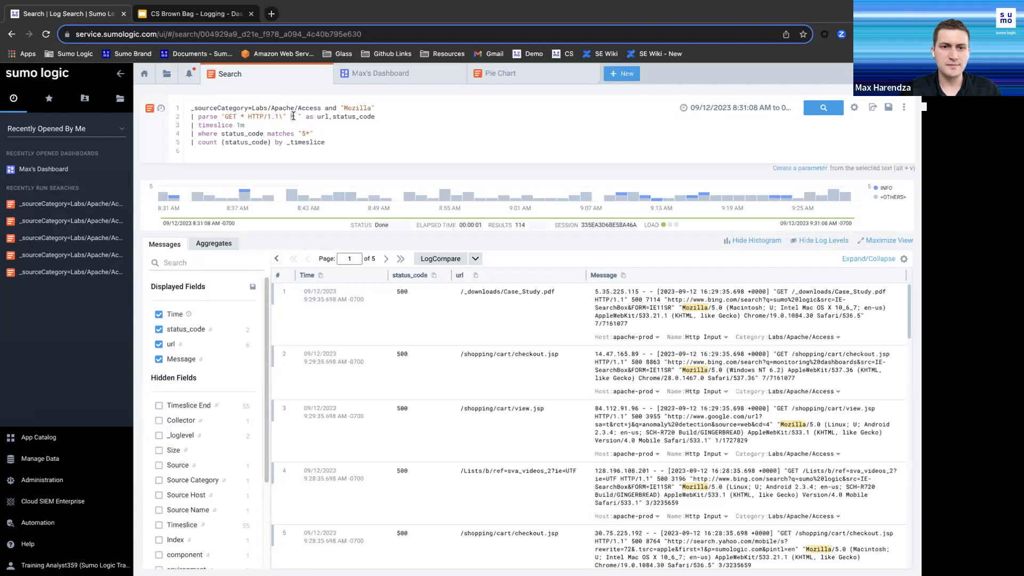
{"action": "double_click", "coordinate": [242, 117]}
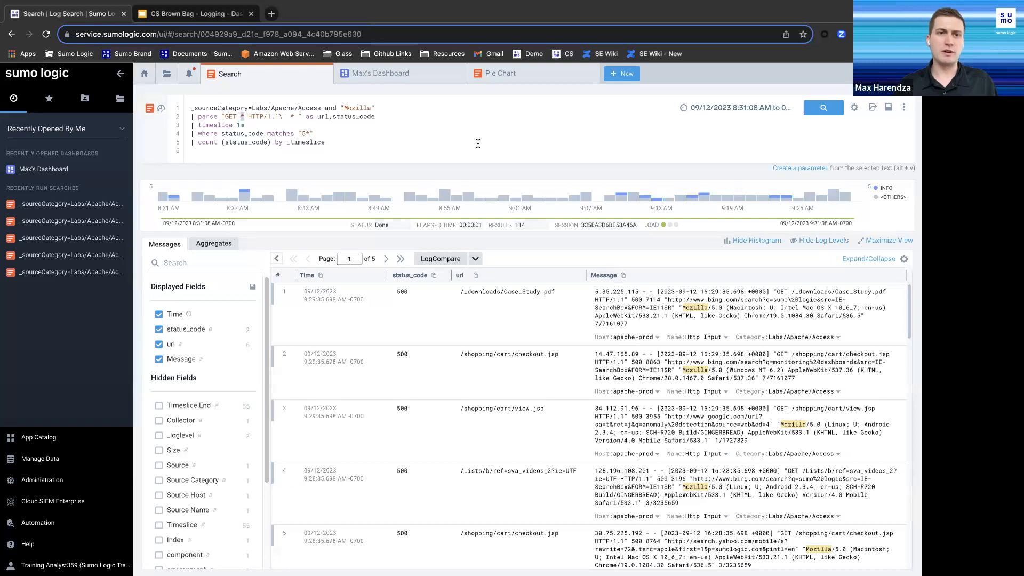
{"action": "left_click", "coordinate": [394, 74]}
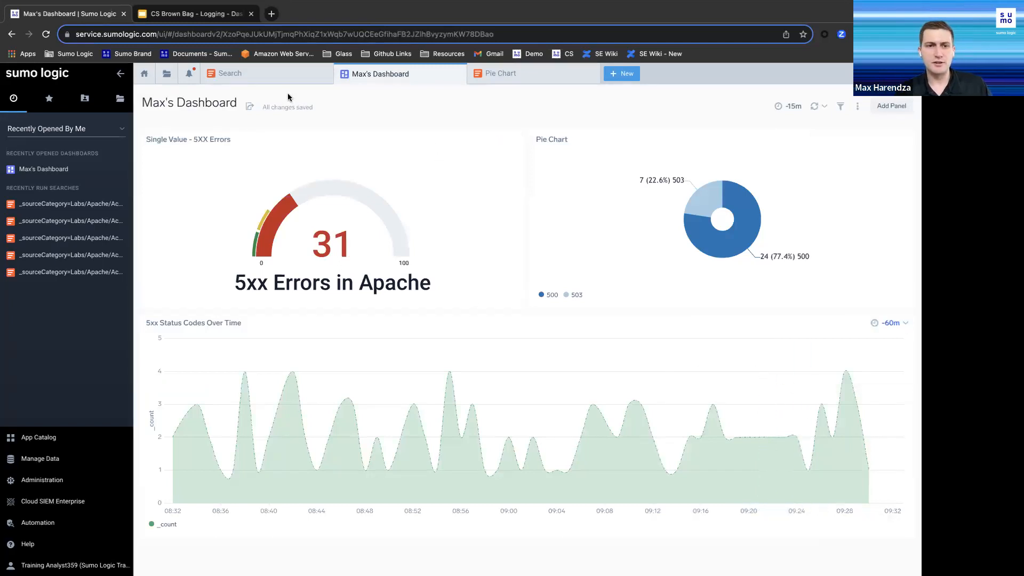
{"action": "left_click", "coordinate": [906, 108]}
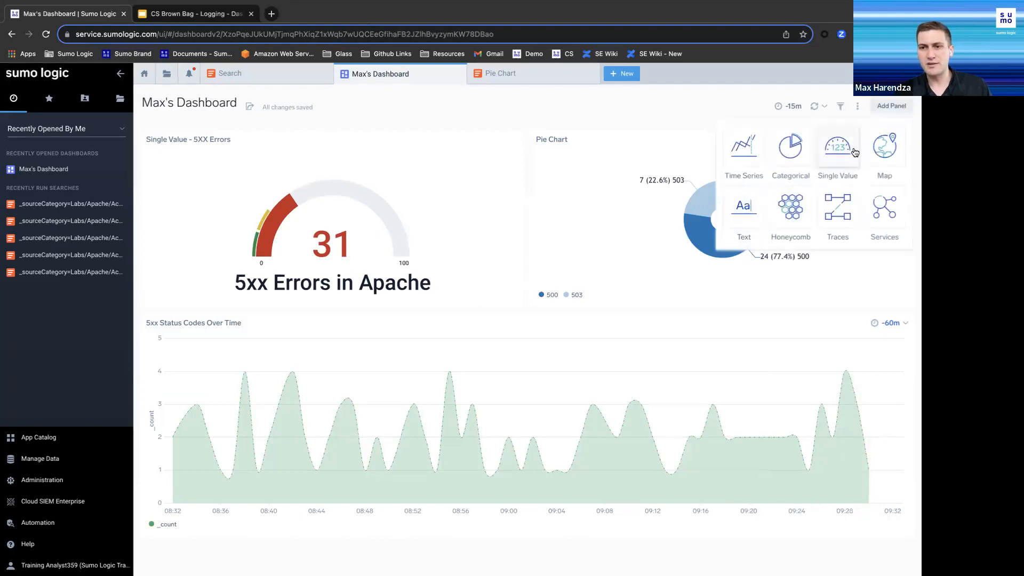
{"action": "left_click", "coordinate": [745, 158]}
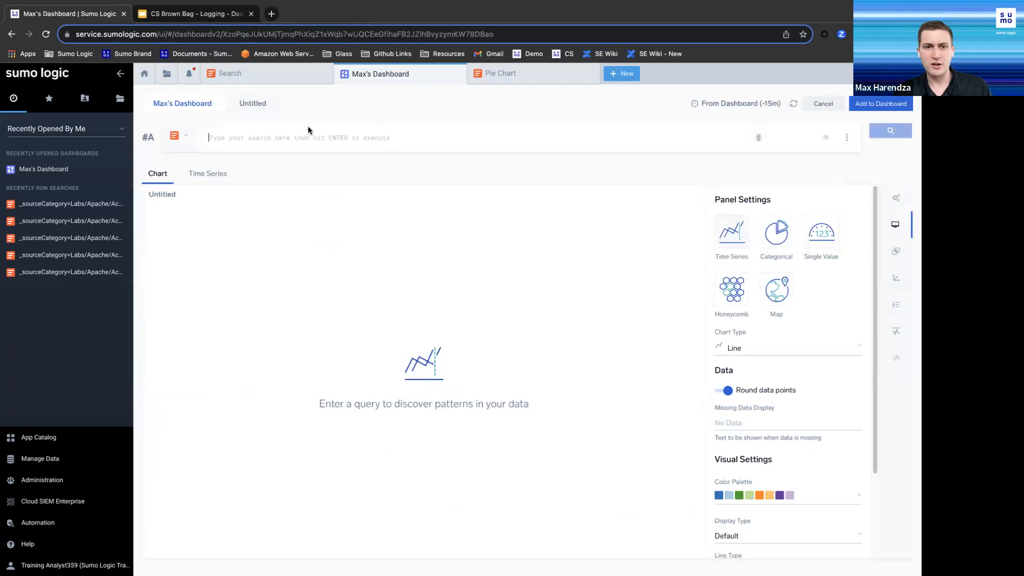
{"action": "left_click", "coordinate": [248, 76]}
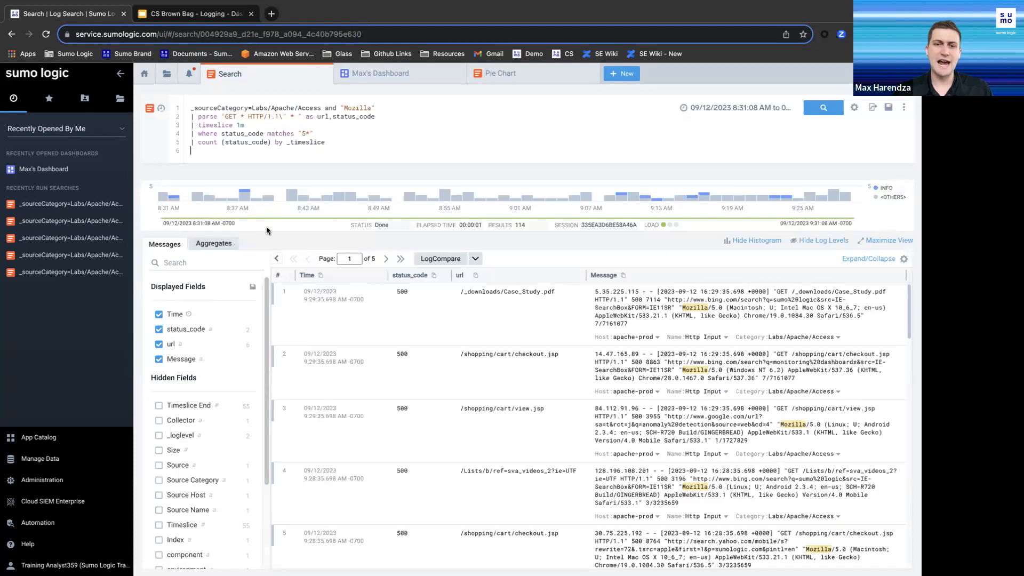
{"action": "left_click", "coordinate": [231, 247]}
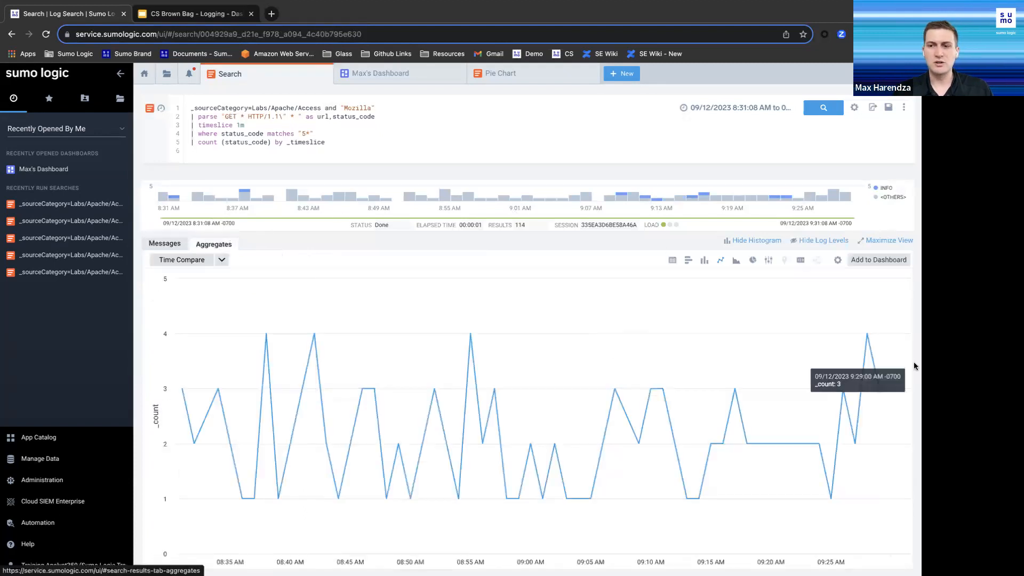
{"action": "left_click", "coordinate": [867, 266]}
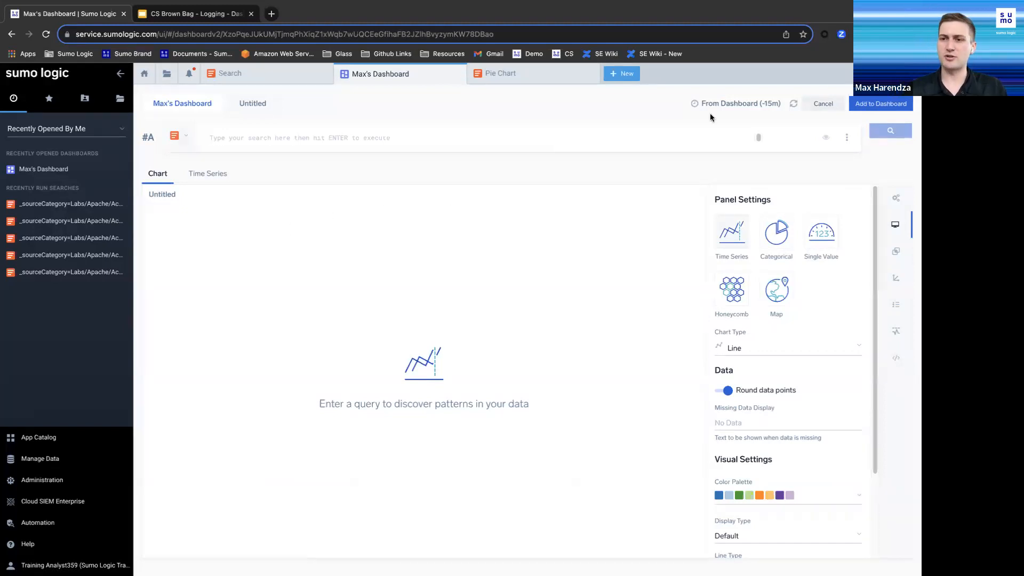
{"action": "left_click", "coordinate": [823, 104]}
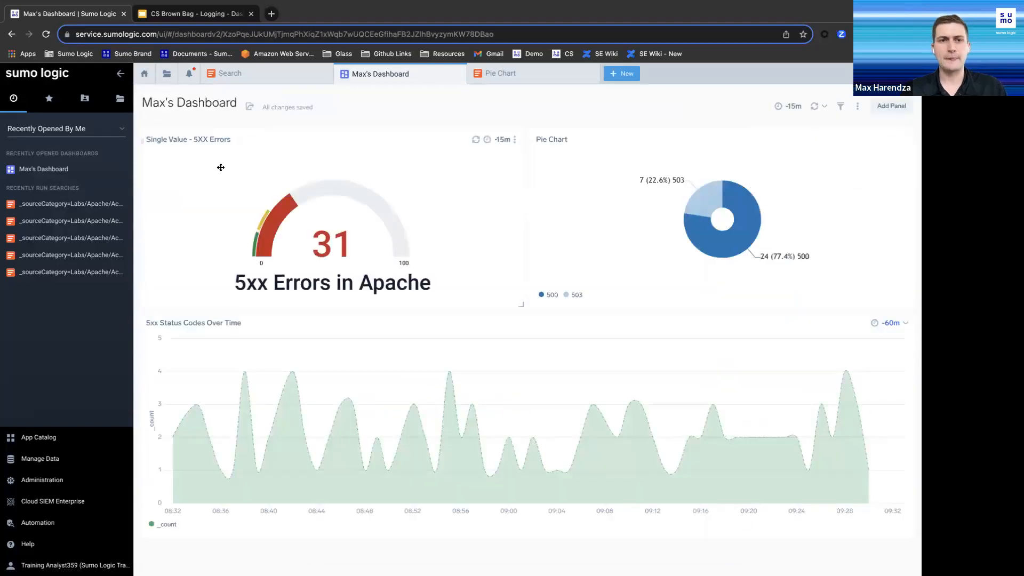
Return to the log search containing the 5xx status code query
{"action": "left_click", "coordinate": [273, 83]}
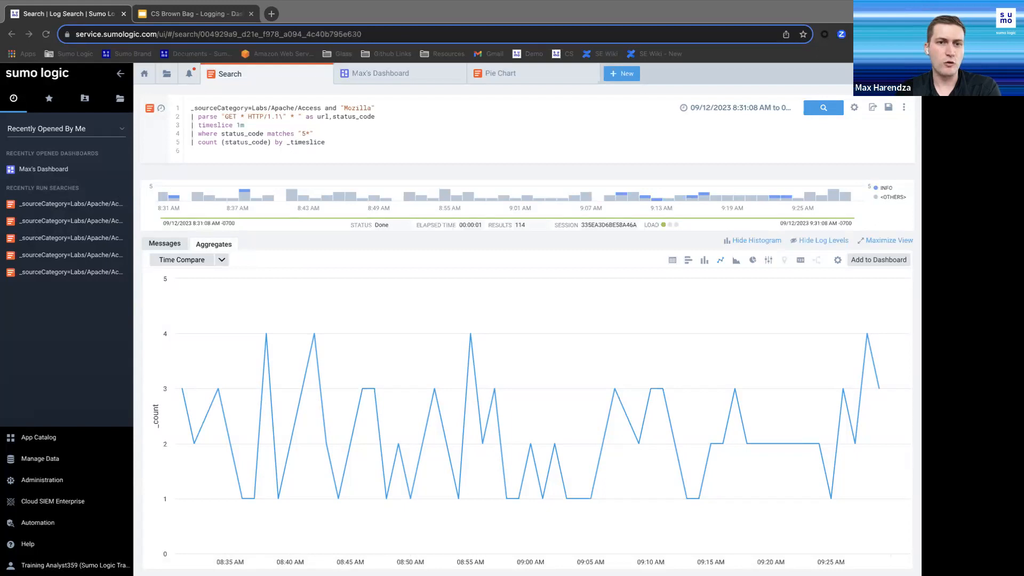
{"action": "left_click", "coordinate": [213, 158]}
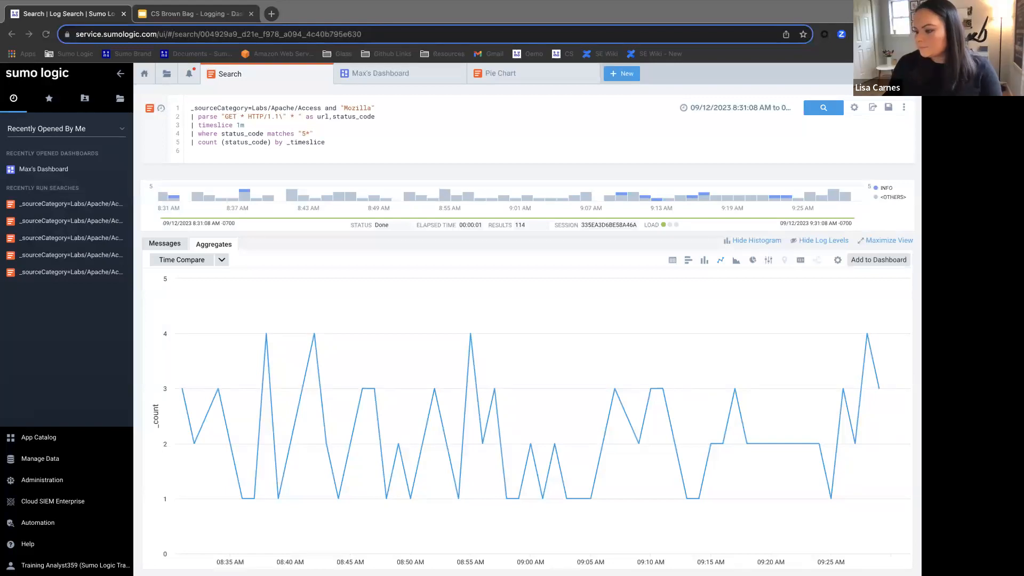
Run a new log search geolocating src_ip for Apache 5* status codes, counted by location and sorted by _count, and show it as a map
{"action": "left_click", "coordinate": [218, 153]}
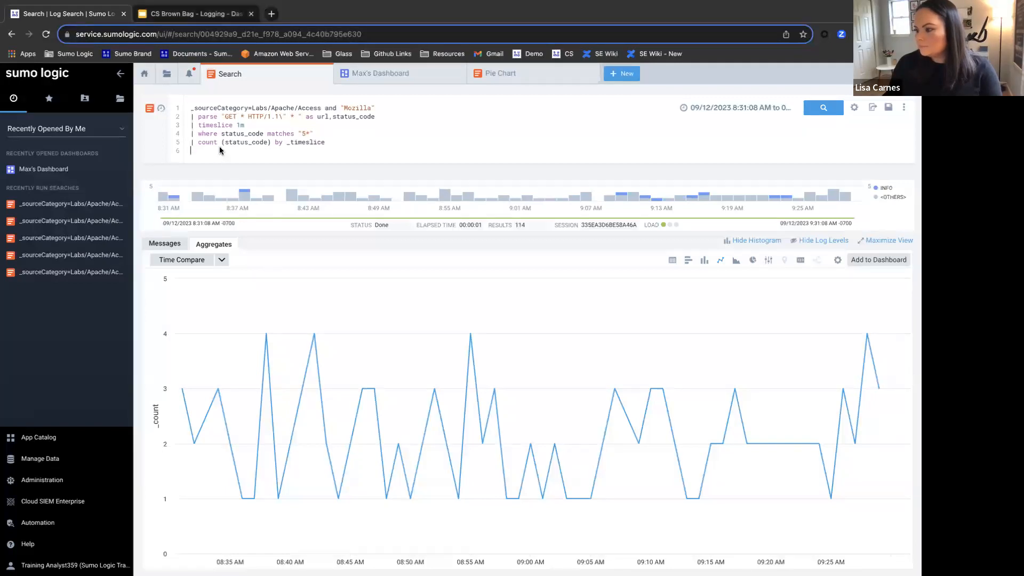
{"action": "left_click_drag", "start_coordinate": [217, 153], "coordinate": [173, 110]}
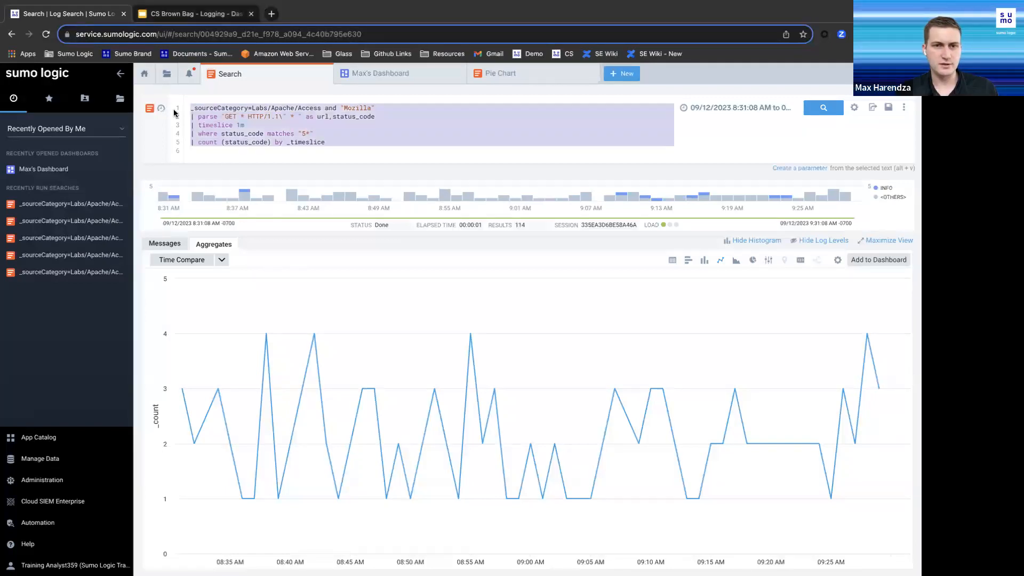
{"action": "left_click", "coordinate": [625, 75]}
{"action": "left_click", "coordinate": [634, 94]}
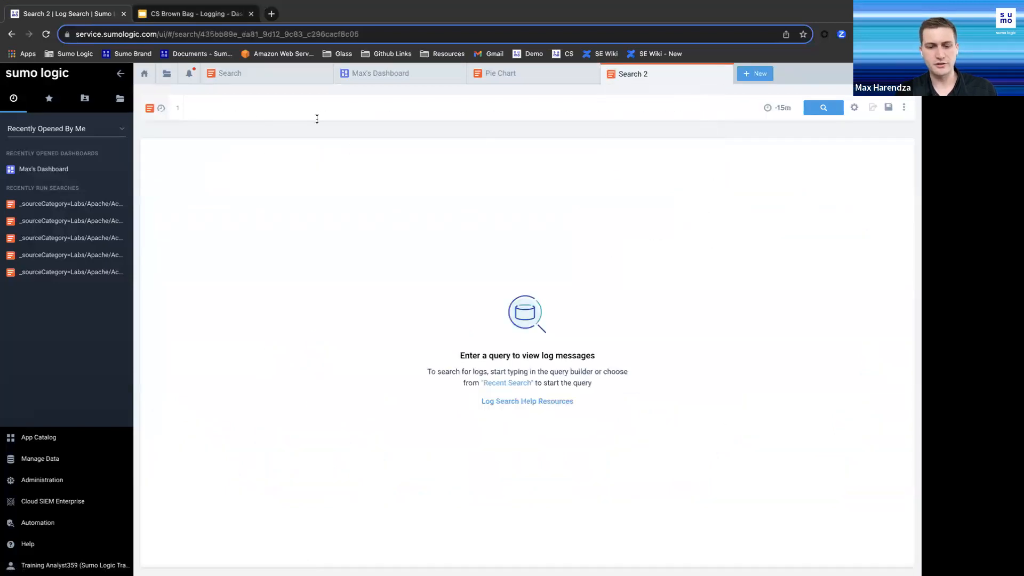
{"action": "type", "text": "(_sourceCategory=Labs/Apache/Access and \"Mozilla\") | parse \"* - -\" as src_ip | parse \"GET * HTTP/1.1\\\" * \" as url,status_code | where status_code matches \"5*\" | lookup latitude, longitude, country_code, country_name, region, city, postal_code, area_code, metro_code from geo://default on ip = src_ip | count by latitude, longitude, country_code, country_name, region, city, postal_code, area_code, metro_code | sort _count"}
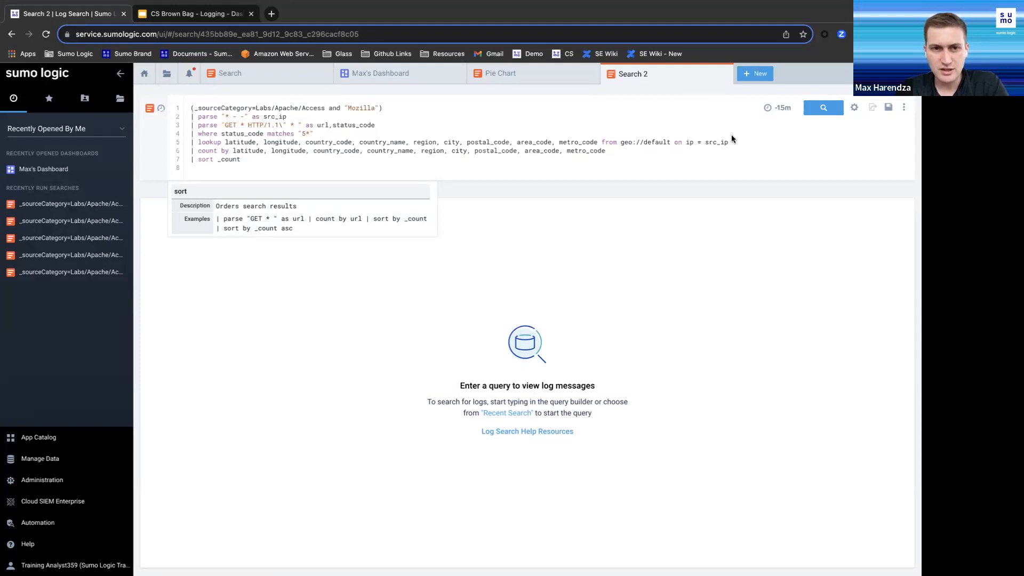
{"action": "left_click", "coordinate": [824, 107]}
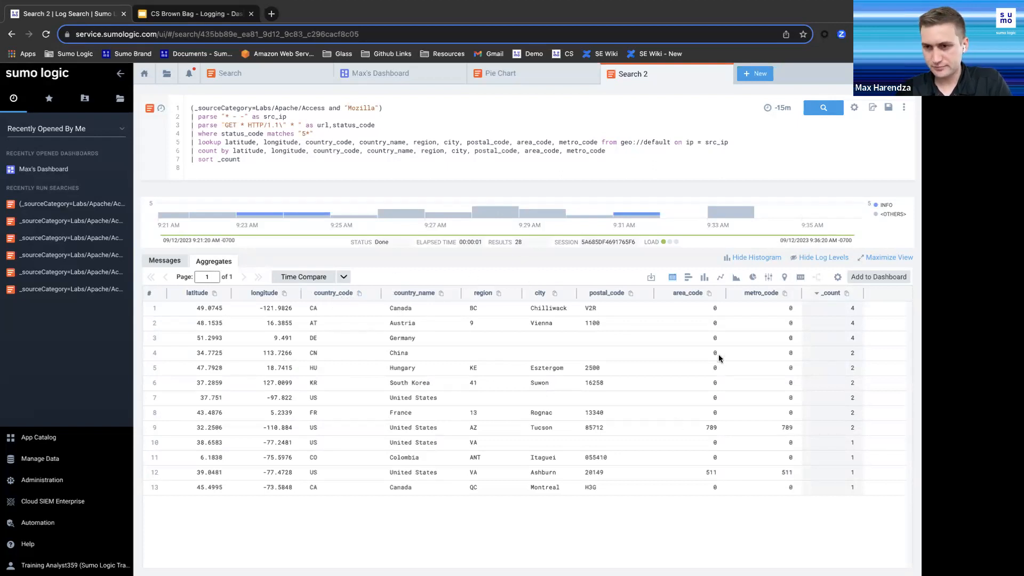
{"action": "left_click", "coordinate": [783, 278]}
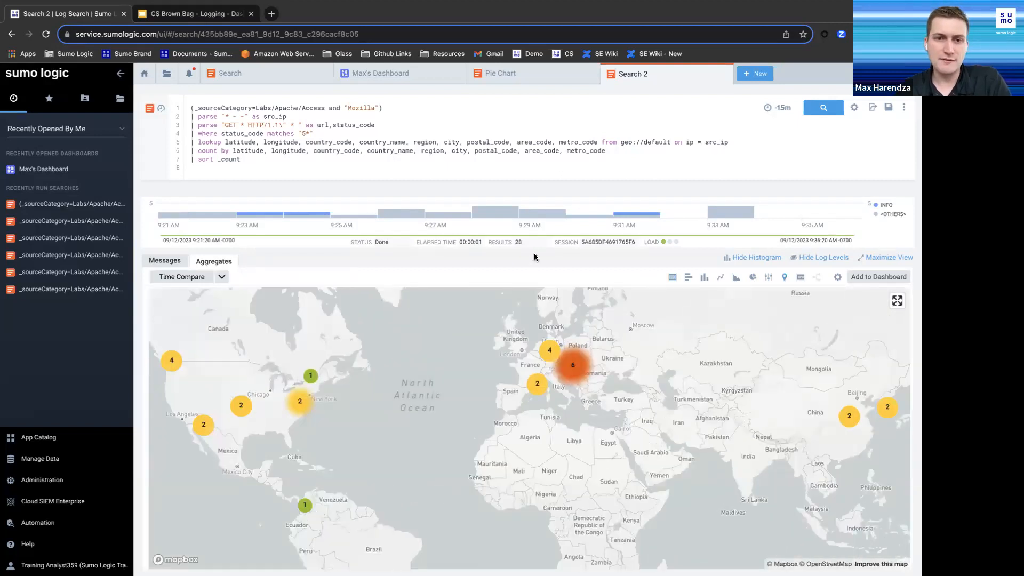
Review the query's lookup and count lines, and examine the map's error clusters around the eastern United States, the Atlantic and Europe
{"action": "left_click_drag", "start_coordinate": [188, 142], "coordinate": [640, 145]}
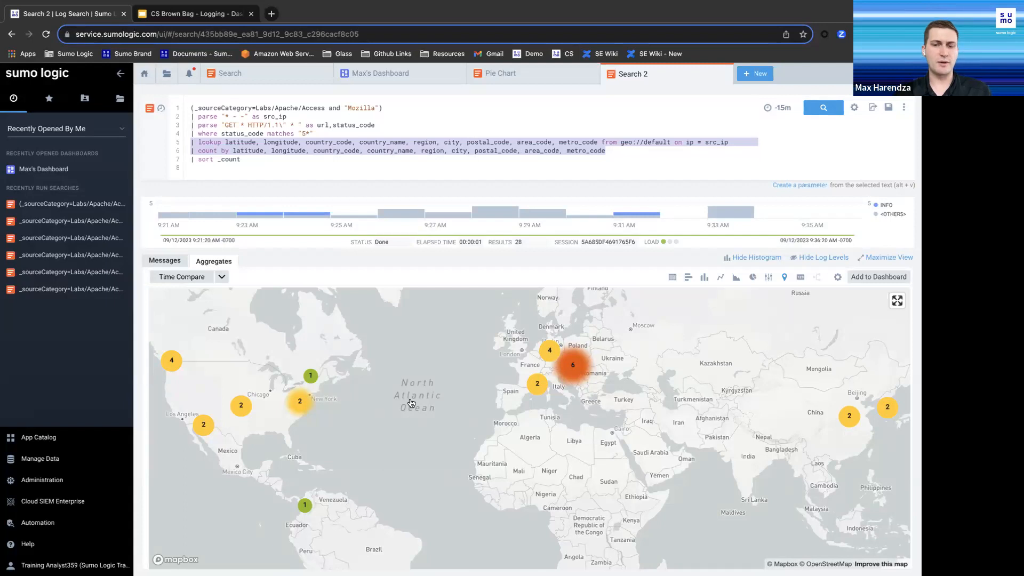
{"action": "scroll", "coordinate": [363, 430], "scroll_direction": "up", "scroll_amount": 2}
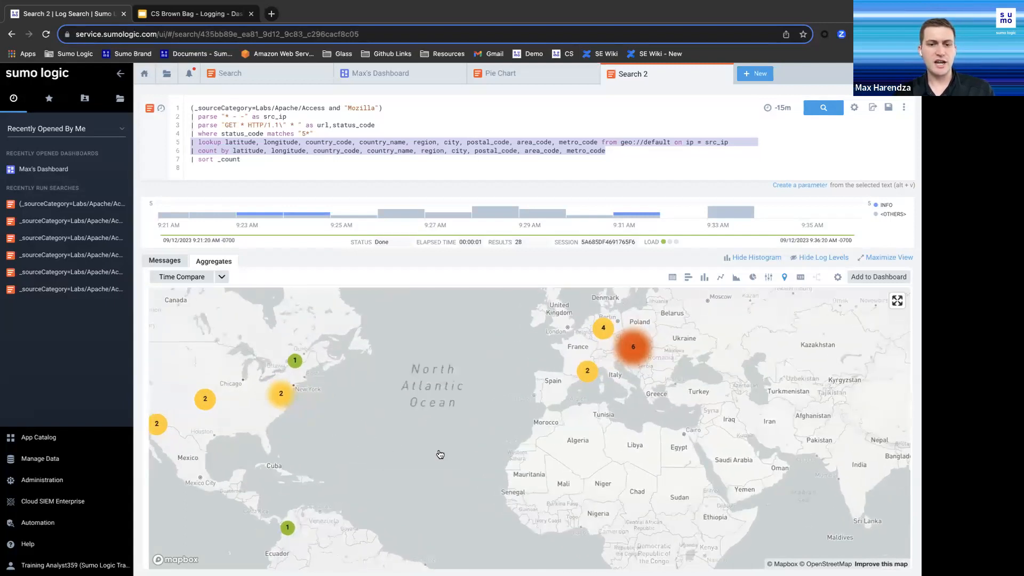
{"action": "left_click_drag", "start_coordinate": [266, 429], "coordinate": [434, 435]}
{"action": "scroll", "coordinate": [440, 427], "scroll_direction": "up", "scroll_amount": 10}
{"action": "left_click_drag", "start_coordinate": [483, 398], "coordinate": [525, 449]}
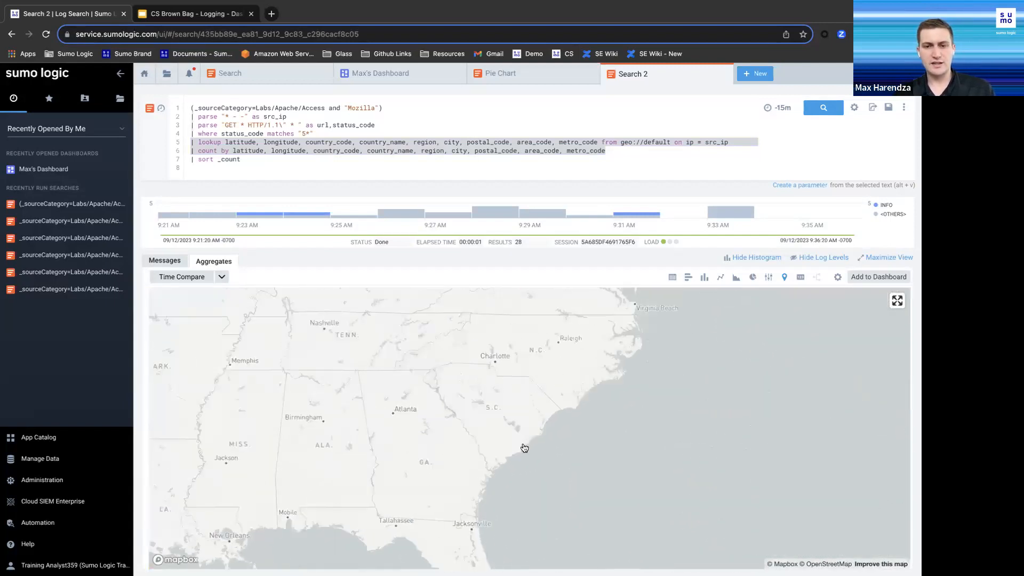
{"action": "scroll", "coordinate": [555, 414], "scroll_direction": "down", "scroll_amount": 3}
{"action": "scroll", "coordinate": [556, 412], "scroll_direction": "up", "scroll_amount": 5}
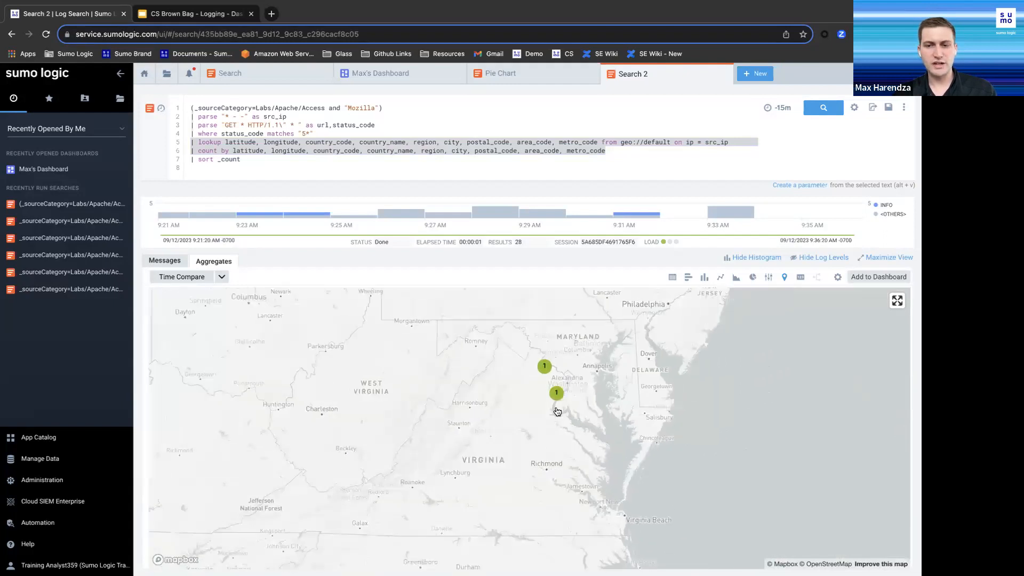
{"action": "scroll", "coordinate": [557, 411], "scroll_direction": "down", "scroll_amount": 6}
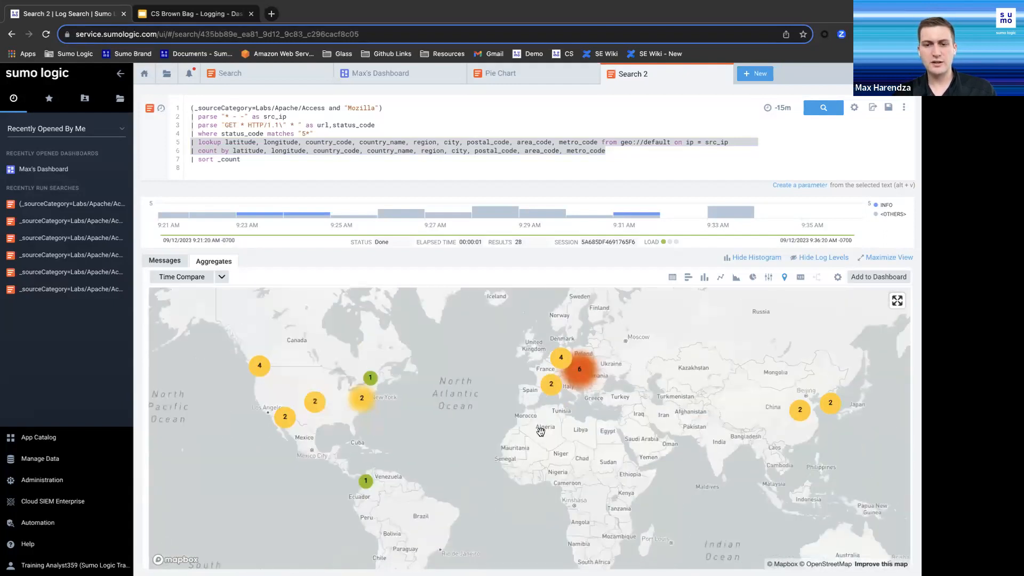
{"action": "scroll", "coordinate": [540, 431], "scroll_direction": "up", "scroll_amount": 3}
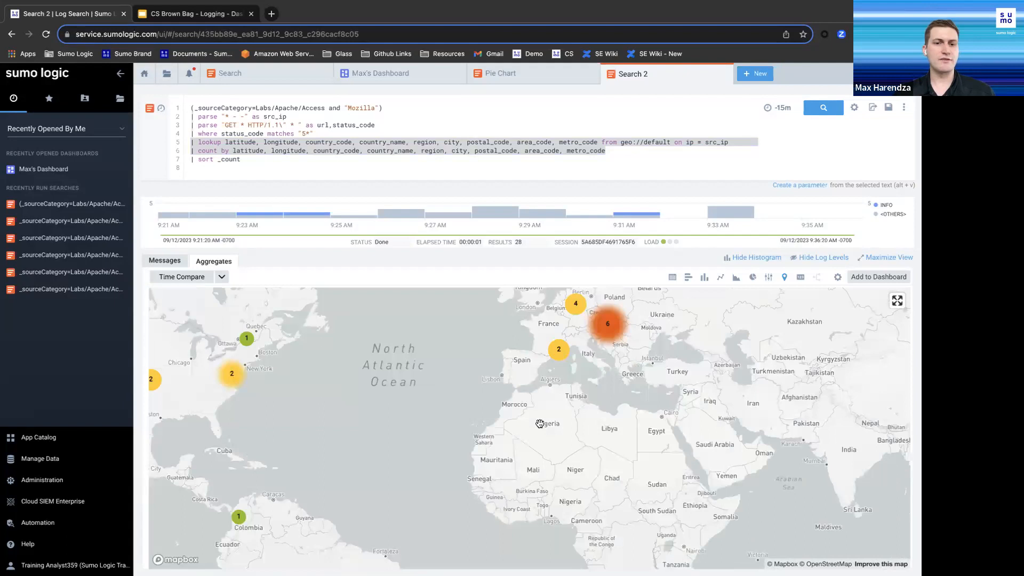
Add the map to the existing dashboard as a panel titled "Geo of Apache Logs"
{"action": "left_click", "coordinate": [878, 276]}
{"action": "left_click_drag", "start_coordinate": [423, 264], "coordinate": [332, 263]}
{"action": "type", "text": "GE"}
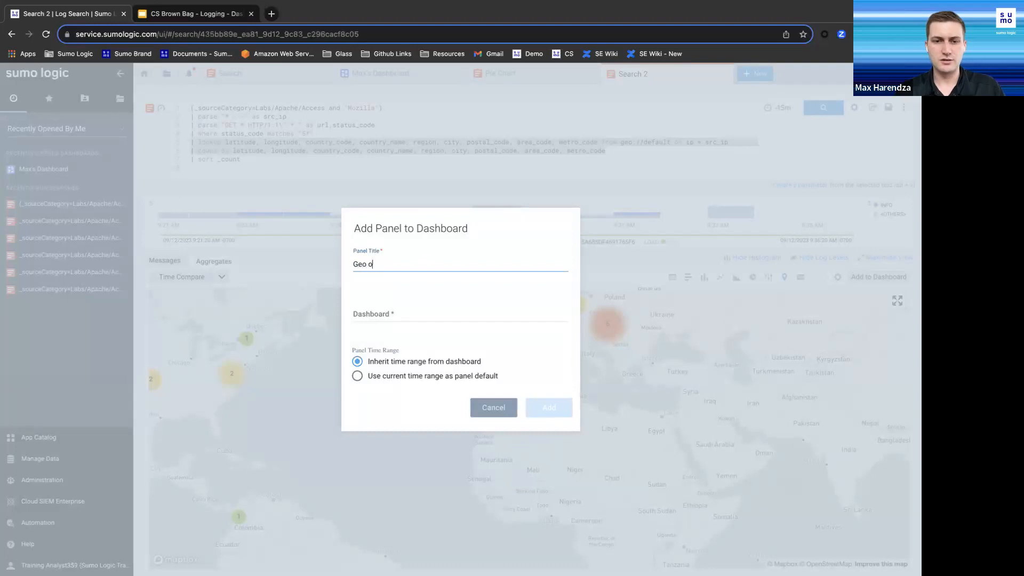
{"action": "type", "text": "o of Apache Logs"}
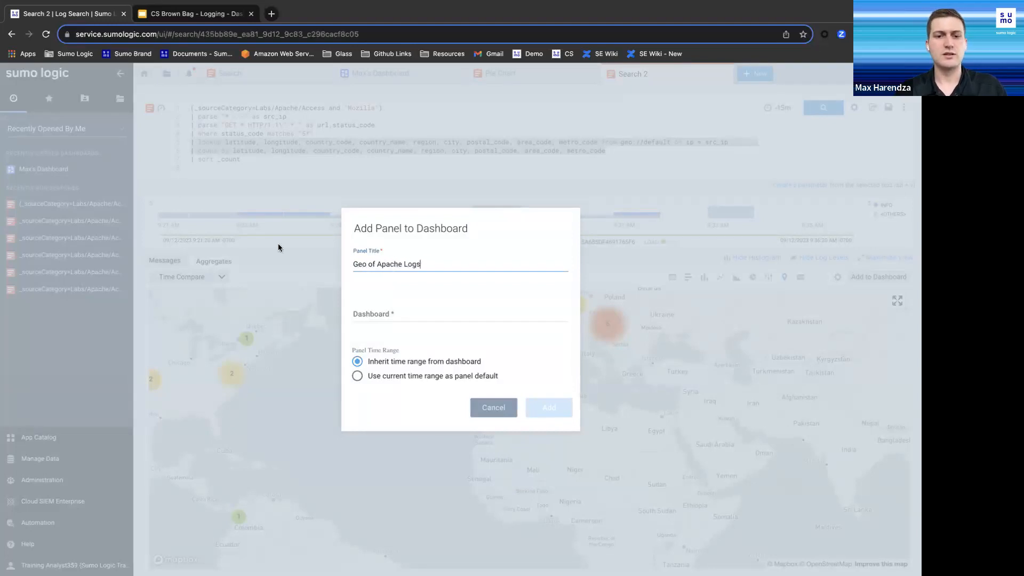
{"action": "left_click", "coordinate": [365, 314]}
{"action": "left_click", "coordinate": [382, 340]}
{"action": "left_click", "coordinate": [559, 415]}
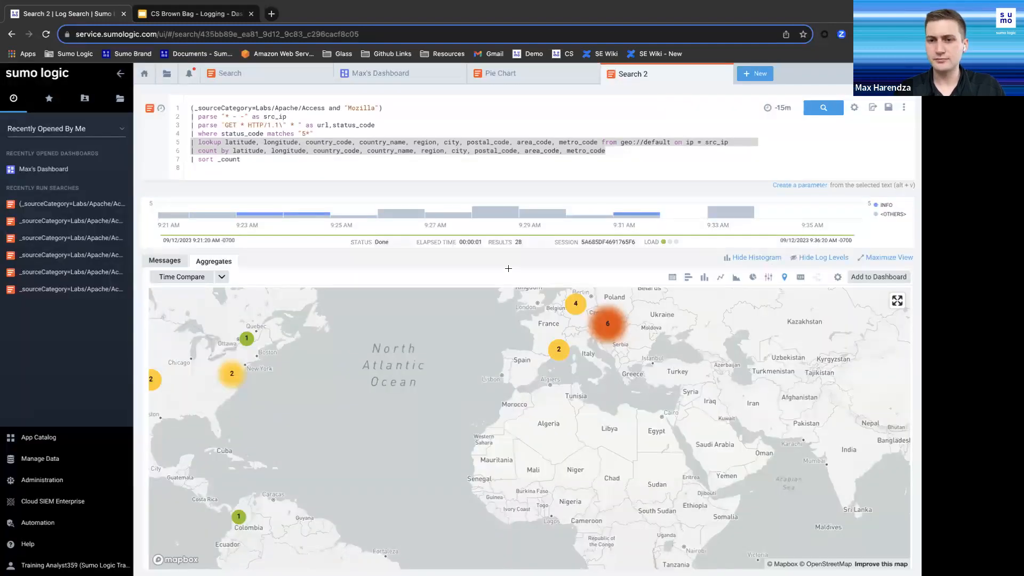
On the dashboard, enlarge the Geo of Apache Logs panel to full width and reposition its map to show the northern continents
{"action": "left_click", "coordinate": [381, 79]}
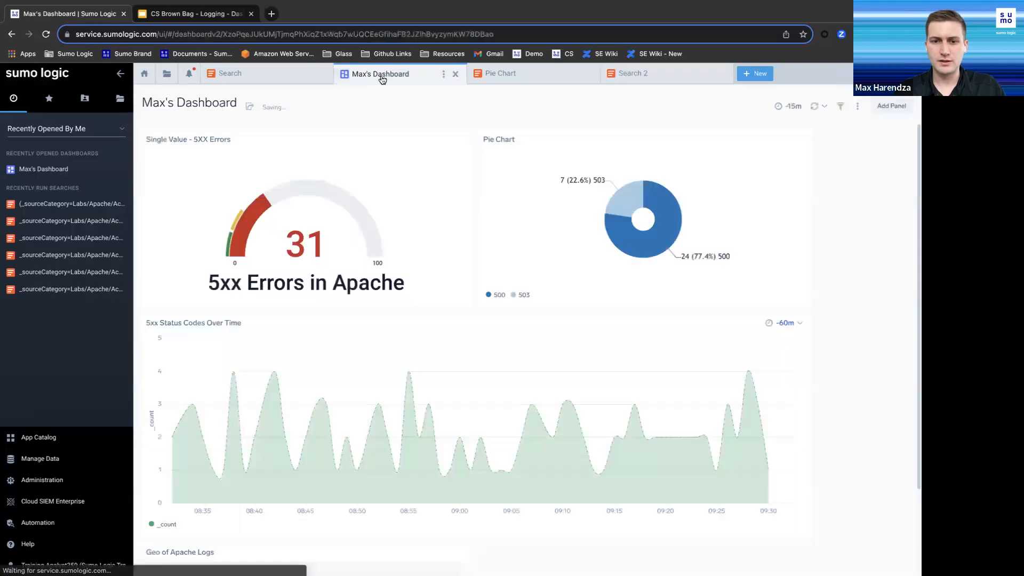
{"action": "scroll", "coordinate": [445, 356], "scroll_direction": "down", "scroll_amount": 3}
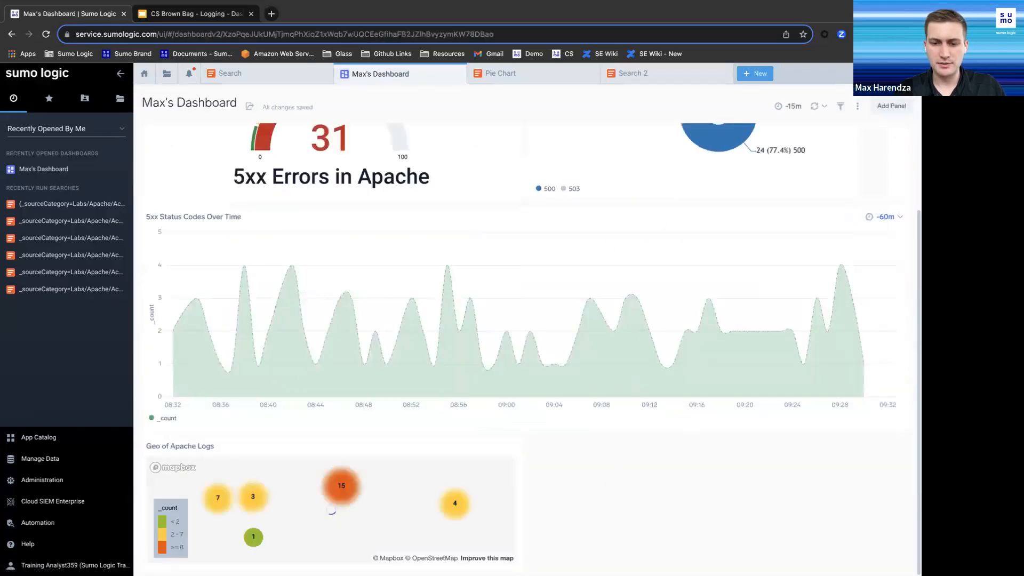
{"action": "scroll", "coordinate": [575, 498], "scroll_direction": "down", "scroll_amount": 1}
{"action": "scroll", "coordinate": [614, 309], "scroll_direction": "down", "scroll_amount": 2}
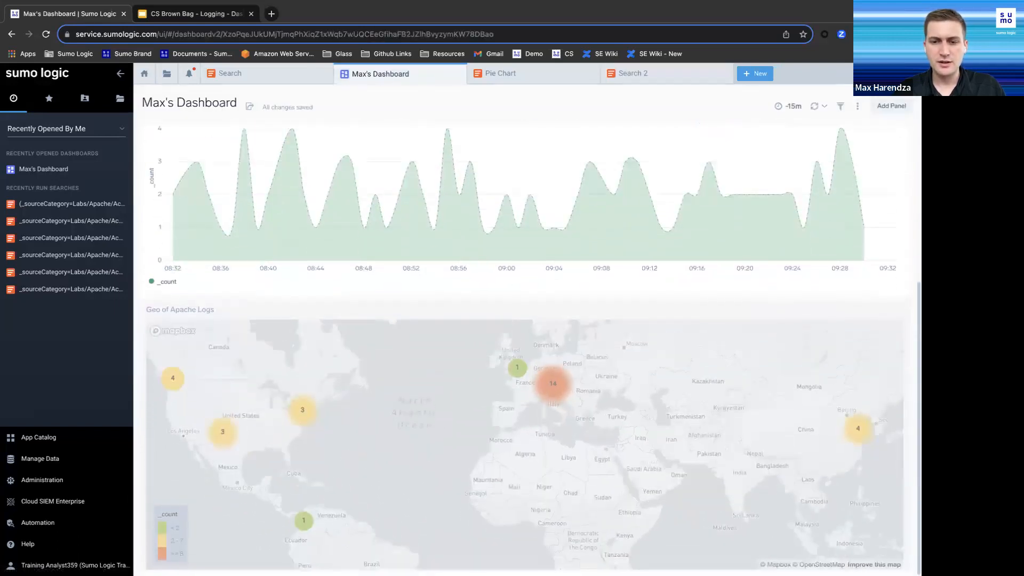
{"action": "scroll", "coordinate": [616, 277], "scroll_direction": "up", "scroll_amount": 1}
{"action": "scroll", "coordinate": [894, 288], "scroll_direction": "down", "scroll_amount": 1}
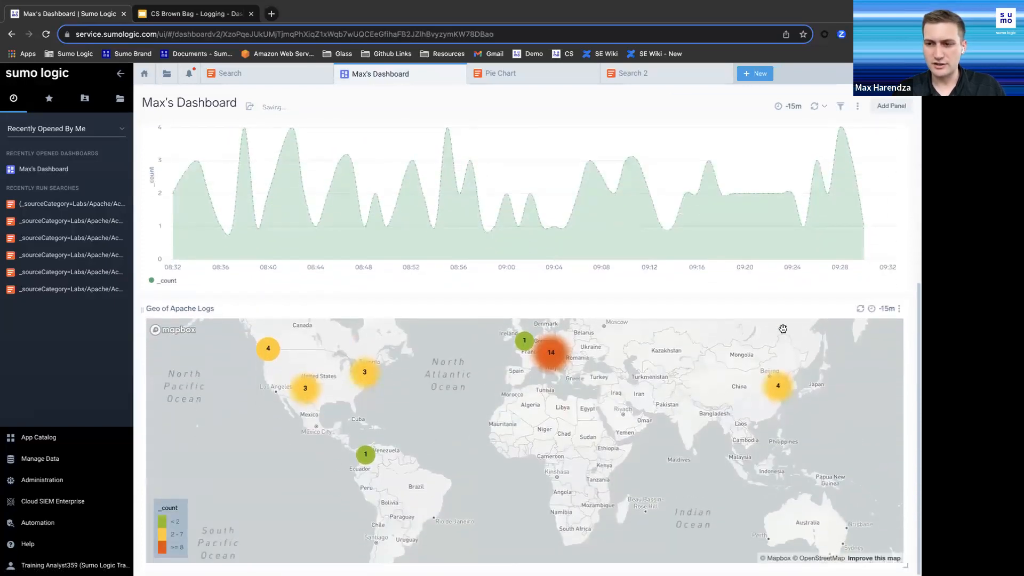
{"action": "left_click_drag", "start_coordinate": [587, 331], "coordinate": [593, 347]}
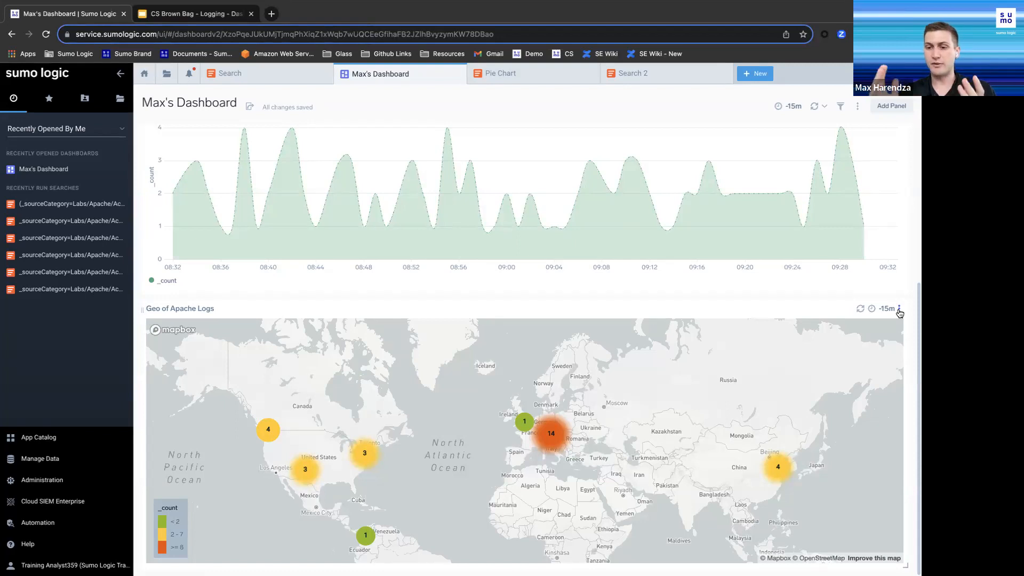
Edit the Geo of Apache Logs panel's query, adding | where county_name matches "China" above the sort line, and run it
{"action": "left_click", "coordinate": [899, 309]}
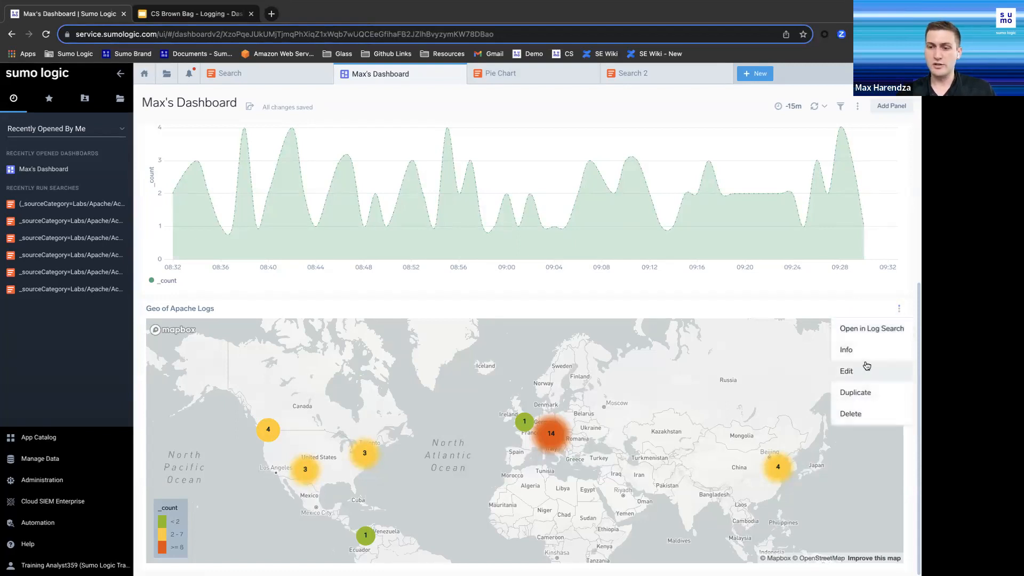
{"action": "left_click", "coordinate": [847, 369]}
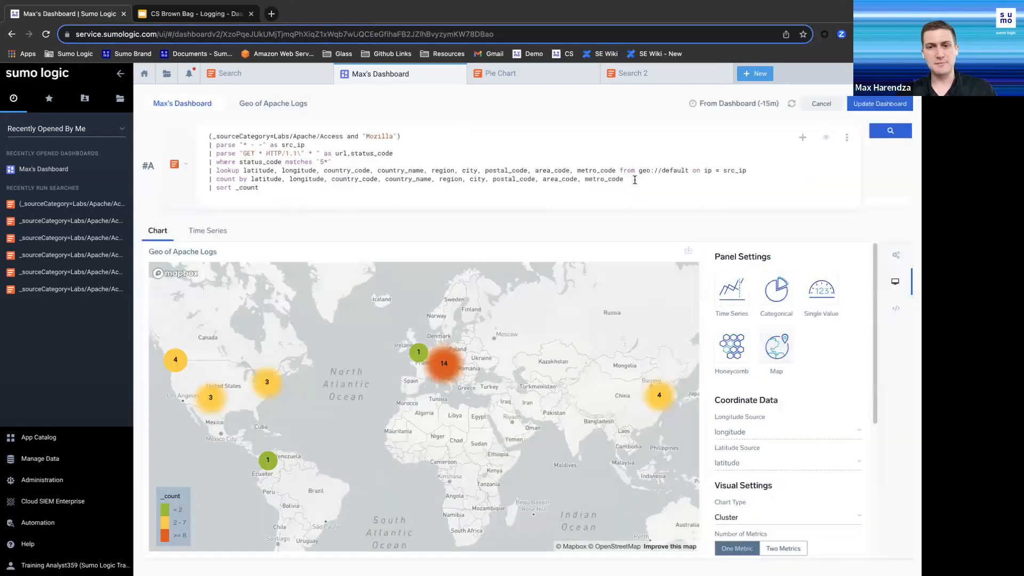
{"action": "left_click", "coordinate": [634, 179]}
{"action": "key", "text": "Return"}
{"action": "type", "text": "| whree"}
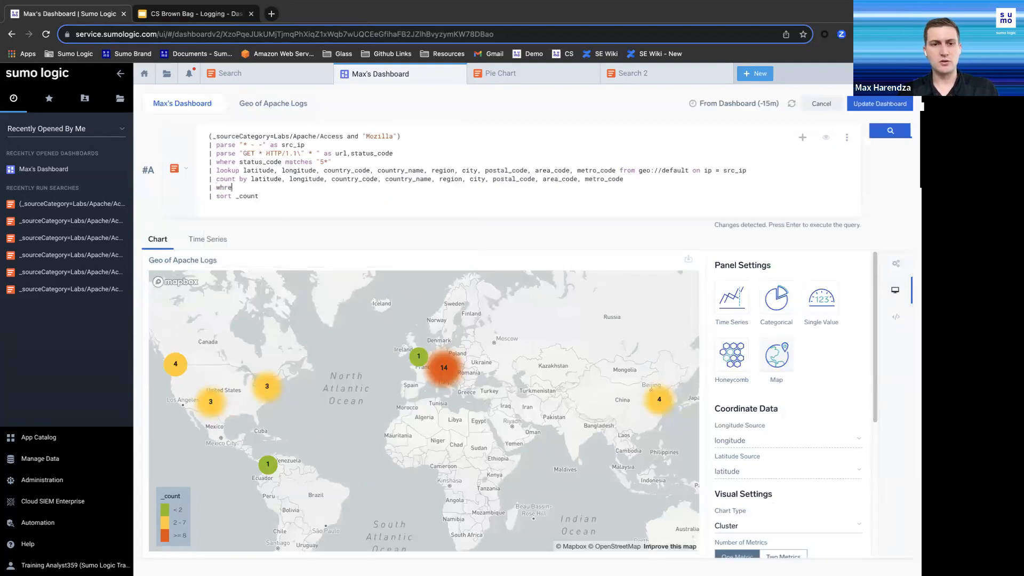
{"action": "key", "text": "BackSpace"}
{"action": "key", "text": "BackSpace"}
{"action": "key", "text": "BackSpace"}
{"action": "type", "text": "ere co"}
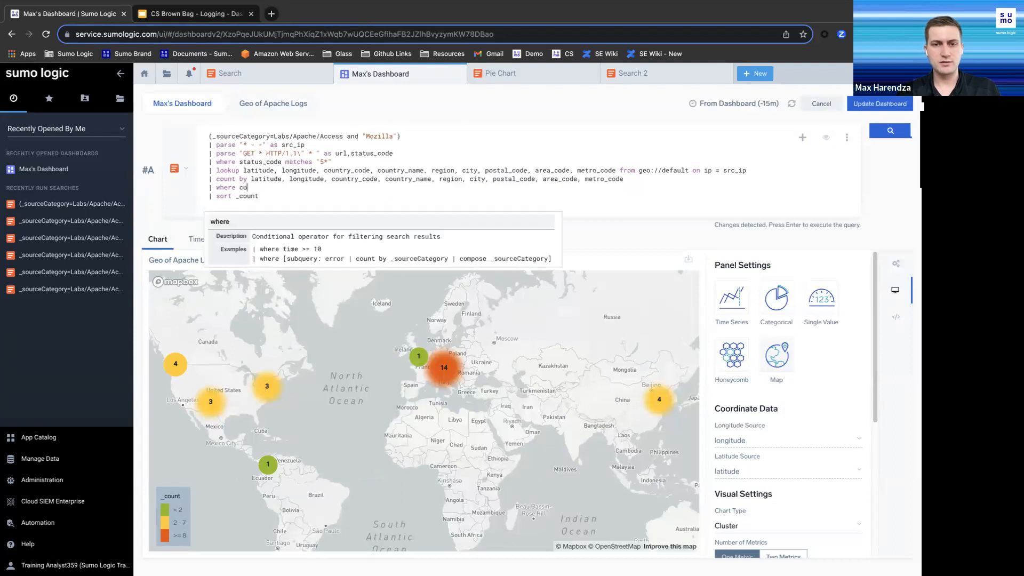
{"action": "type", "text": "unty"}
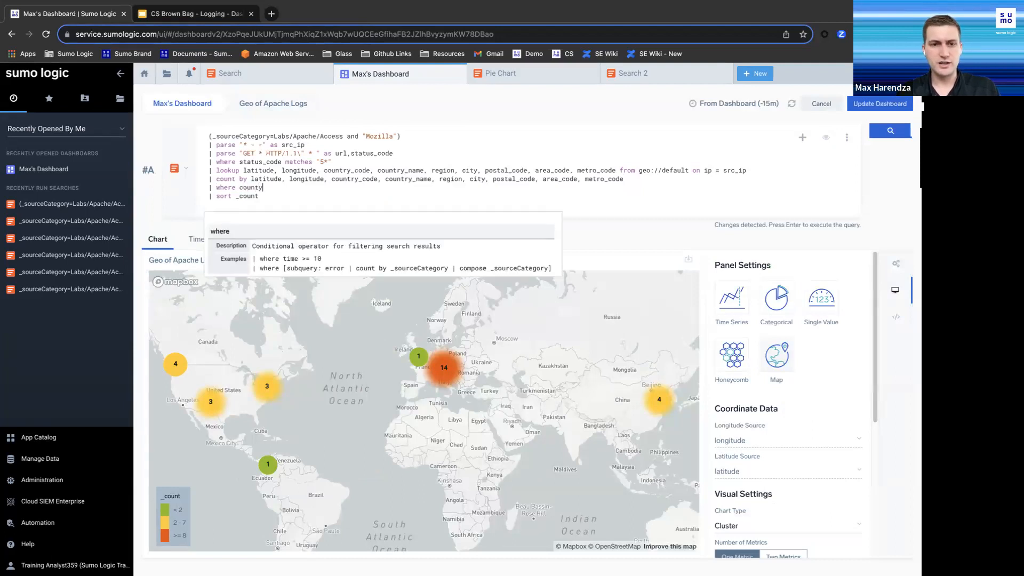
{"action": "type", "text": "_name"}
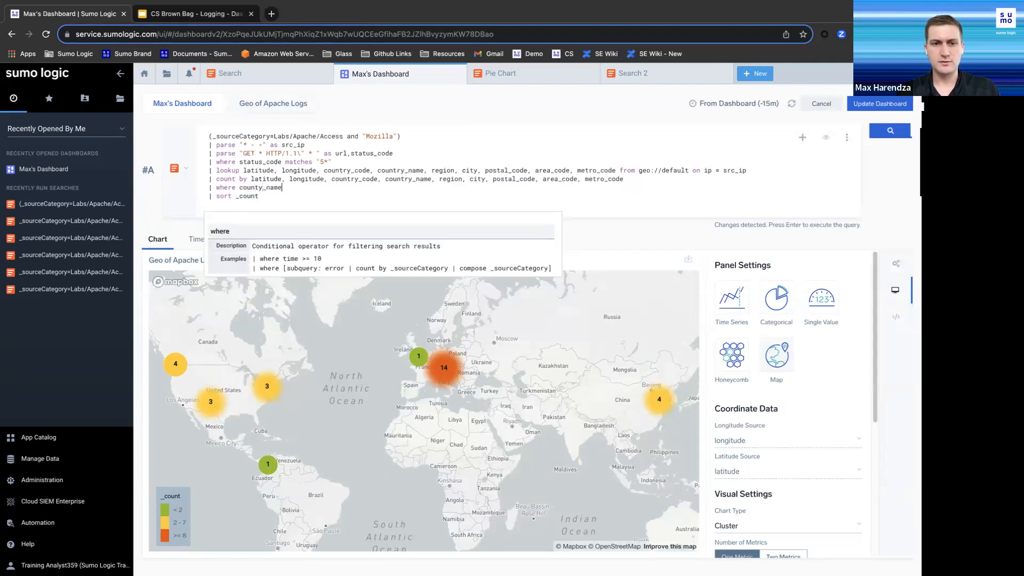
{"action": "type", "text": " matches \"China"}
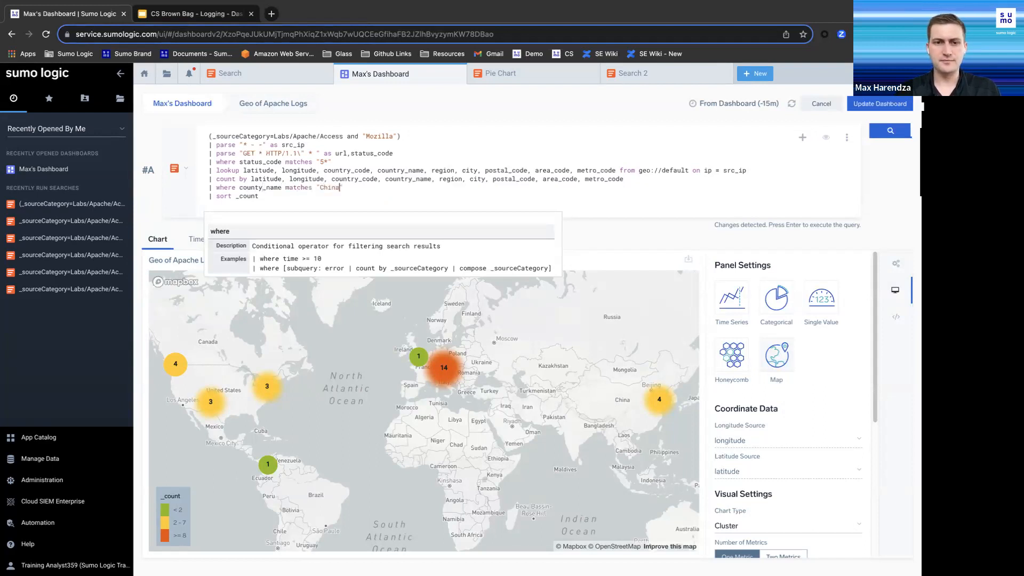
{"action": "type", "text": "\""}
{"action": "key", "text": "Return"}
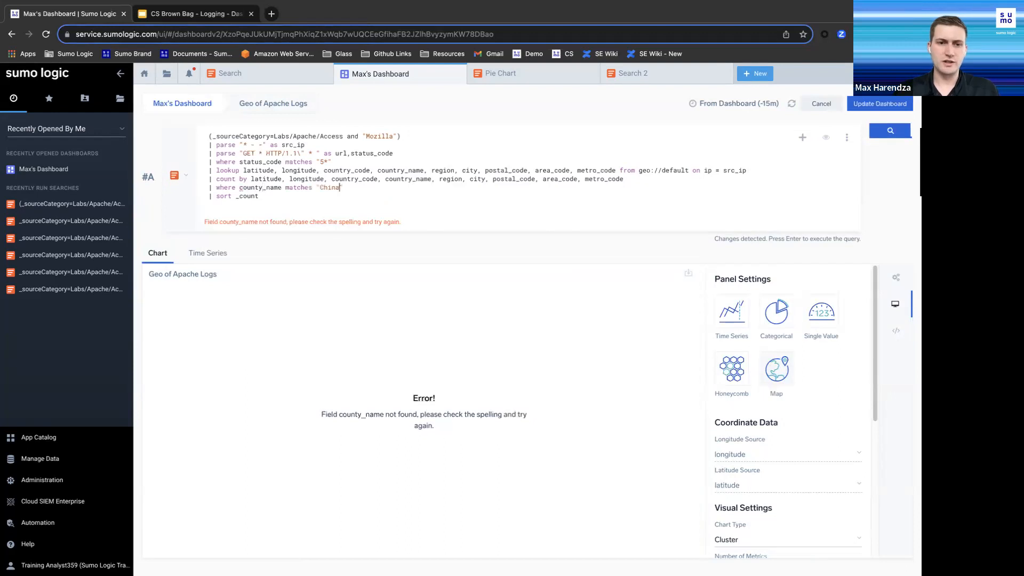
Correct the field name in the where line to country_name and rerun the panel's query
{"action": "left_click", "coordinate": [259, 184]}
{"action": "type", "text": "r"}
{"action": "left_click", "coordinate": [877, 130]}
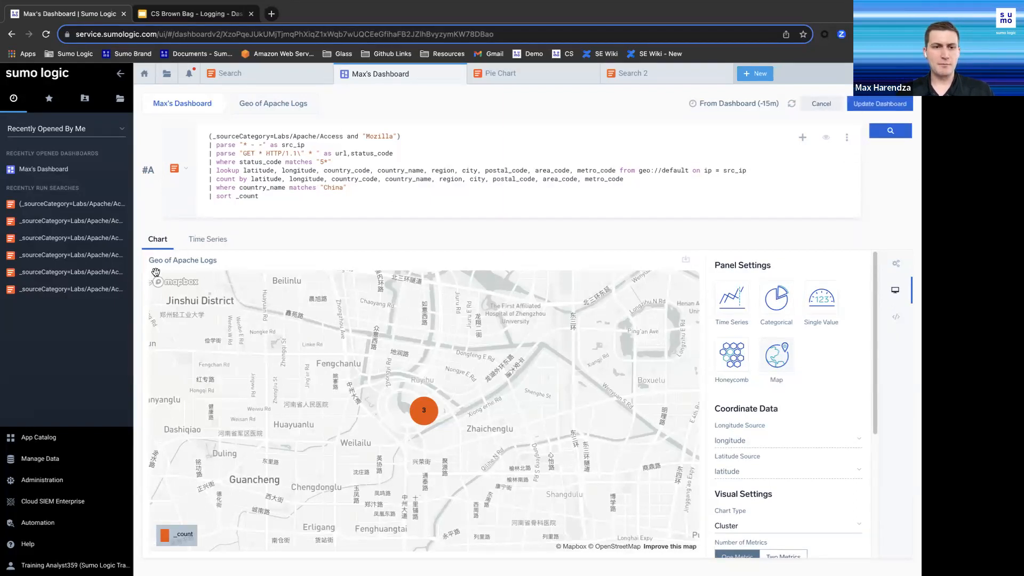
Rename the map panel "Geo of Apache Logs - China" and save the changes to the dashboard
{"action": "left_click", "coordinate": [212, 257]}
{"action": "left_click", "coordinate": [215, 257]}
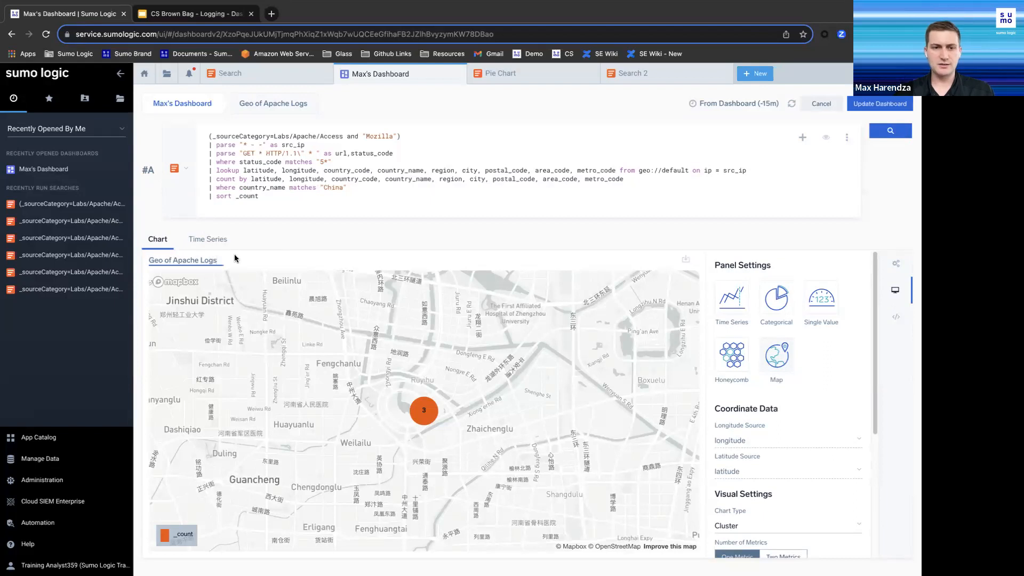
{"action": "type", "text": "- Chin"}
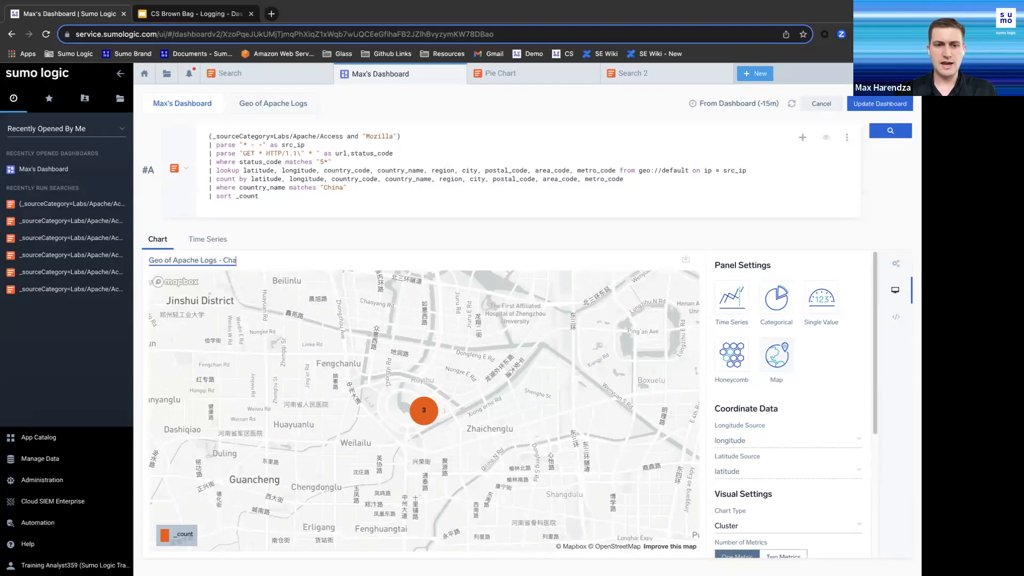
{"action": "type", "text": "a"}
{"action": "left_click", "coordinate": [874, 103]}
{"action": "left_click", "coordinate": [894, 104]}
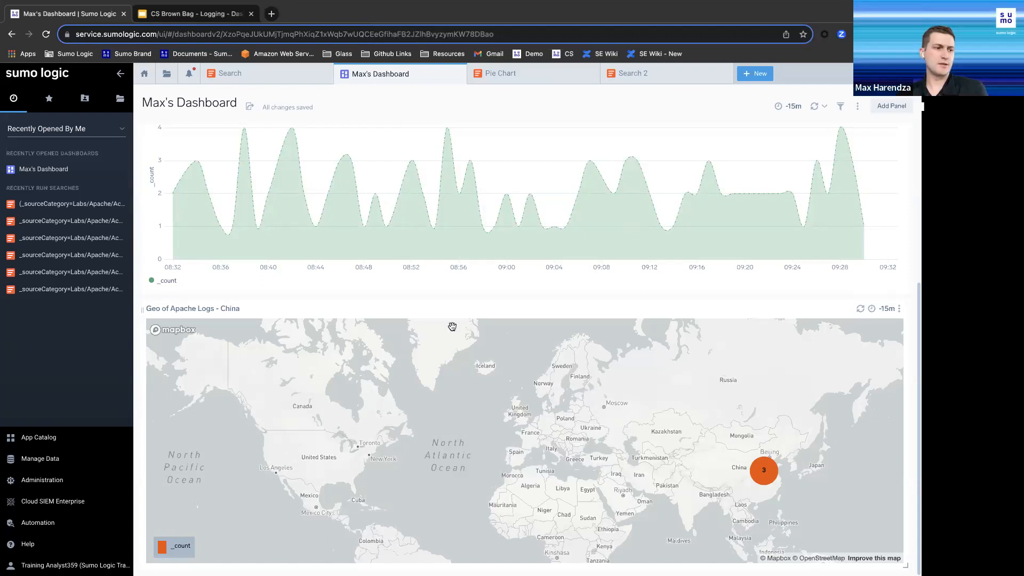
Add a text panel to the dashboard and title it "Hello World"
{"action": "left_click", "coordinate": [890, 106]}
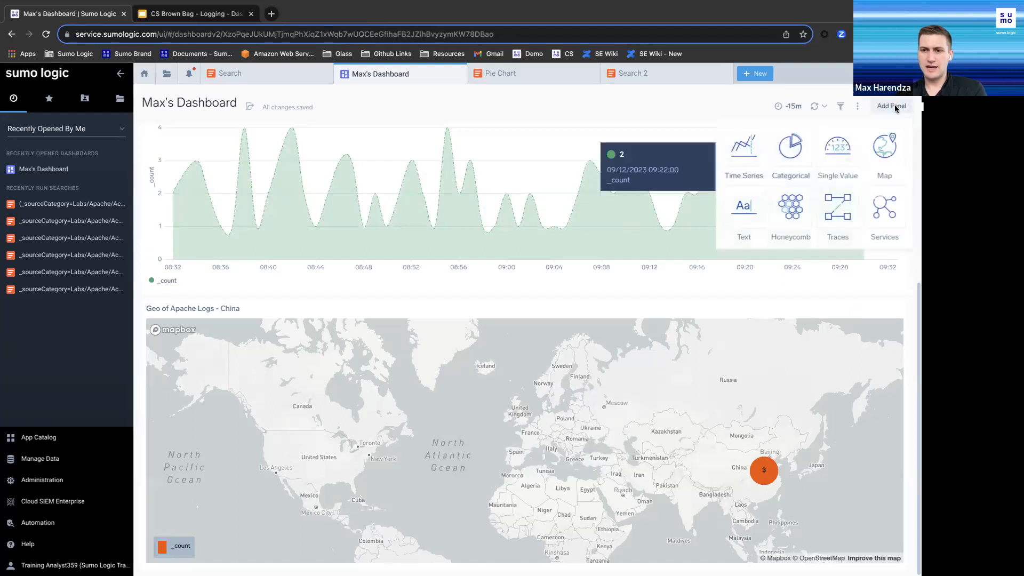
{"action": "left_click", "coordinate": [746, 212]}
{"action": "left_click_drag", "start_coordinate": [216, 160], "coordinate": [137, 162]}
{"action": "key", "text": "BackSpace"}
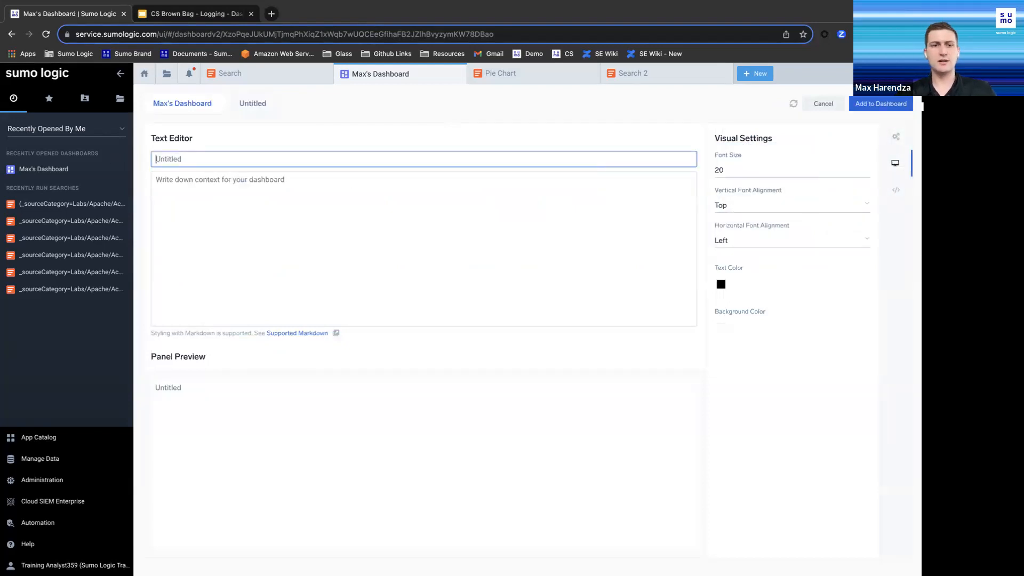
{"action": "type", "text": "Hello "}
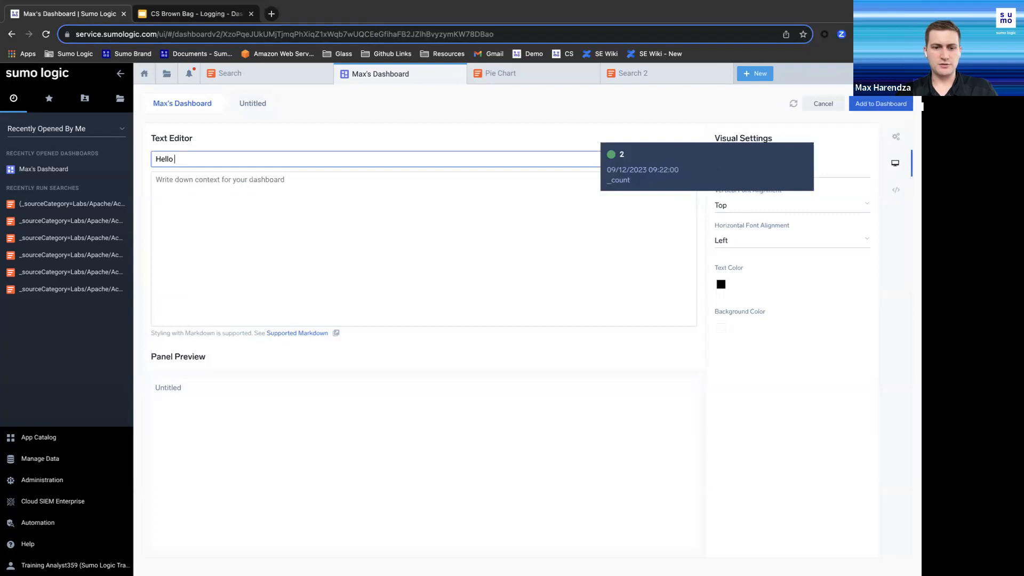
{"action": "type", "text": "Wolrld"}
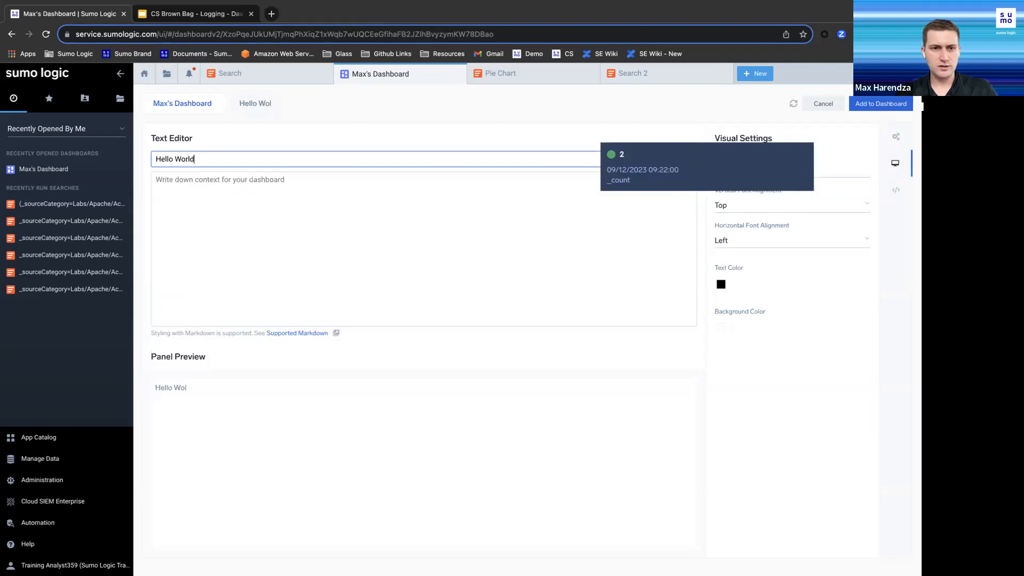
Enter "Foo Bar" as the text panel's content and add the panel to the dashboard
{"action": "left_click", "coordinate": [303, 191]}
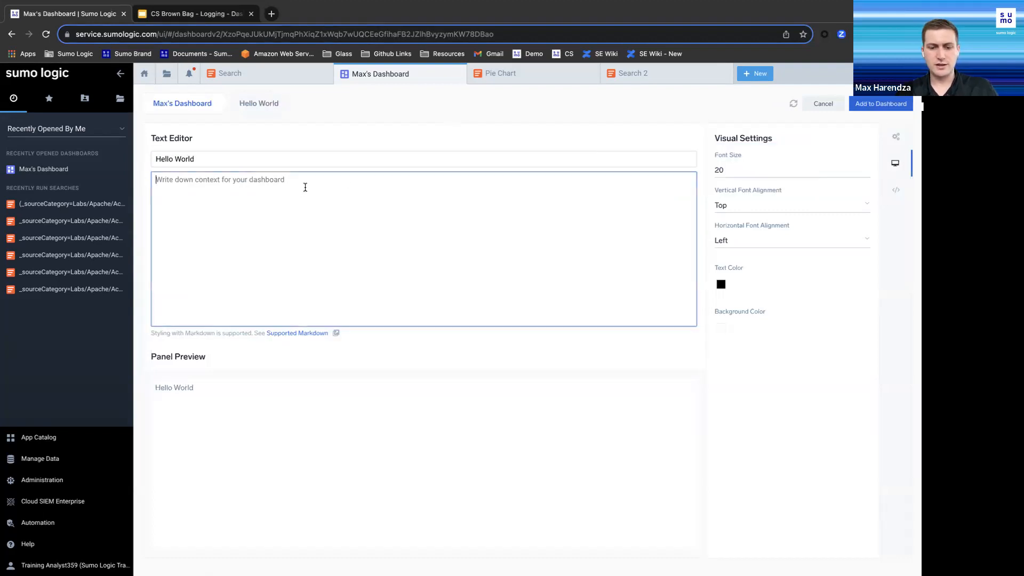
{"action": "type", "text": "Foo Bar"}
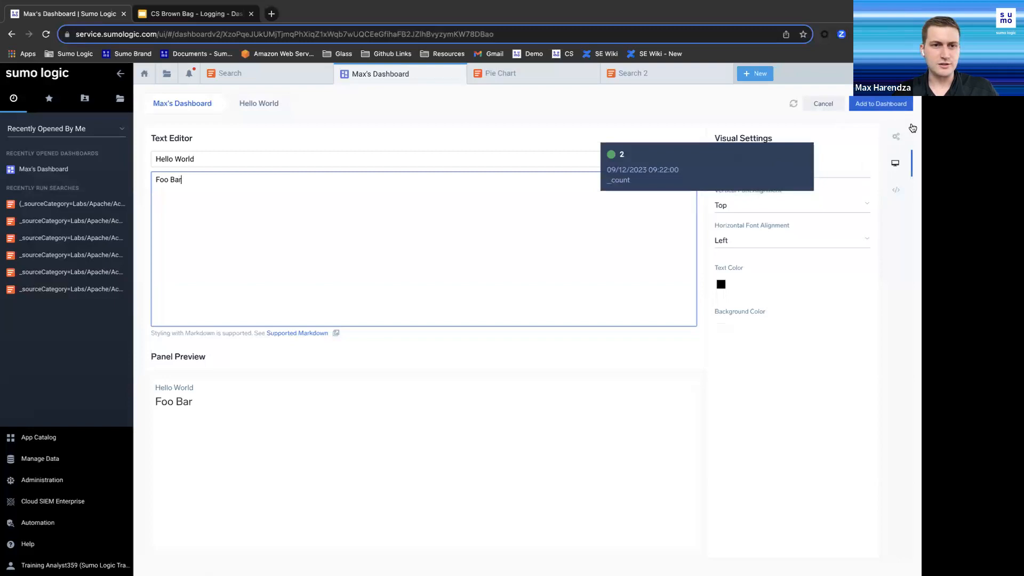
{"action": "left_click", "coordinate": [715, 285]}
{"action": "left_click", "coordinate": [748, 274]}
{"action": "left_click", "coordinate": [864, 107]}
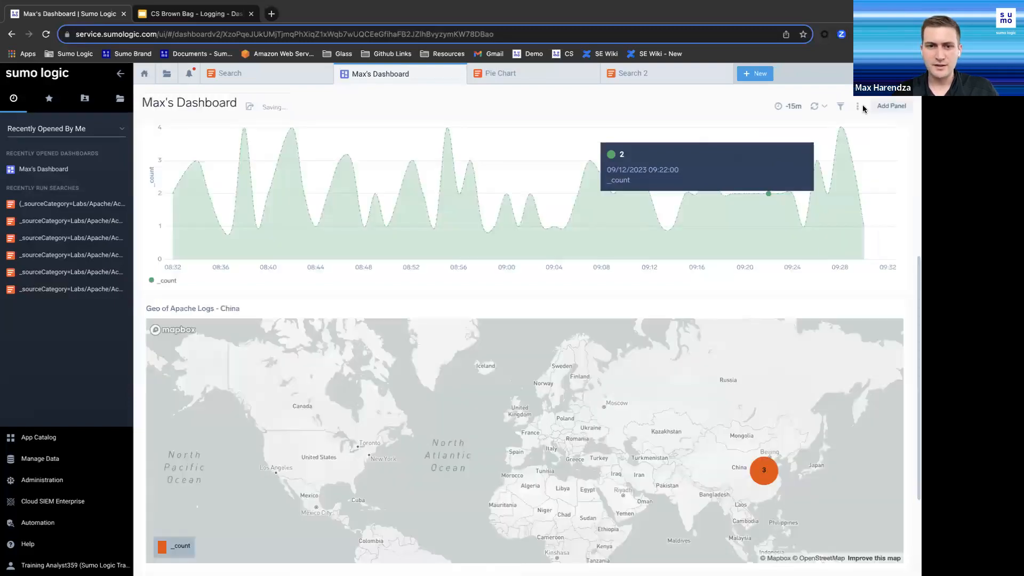
Enlarge the Hello World text panel to the dashboard's full width
{"action": "scroll", "coordinate": [512, 315], "scroll_direction": "down", "scroll_amount": 3}
{"action": "left_click_drag", "start_coordinate": [518, 566], "coordinate": [839, 526]}
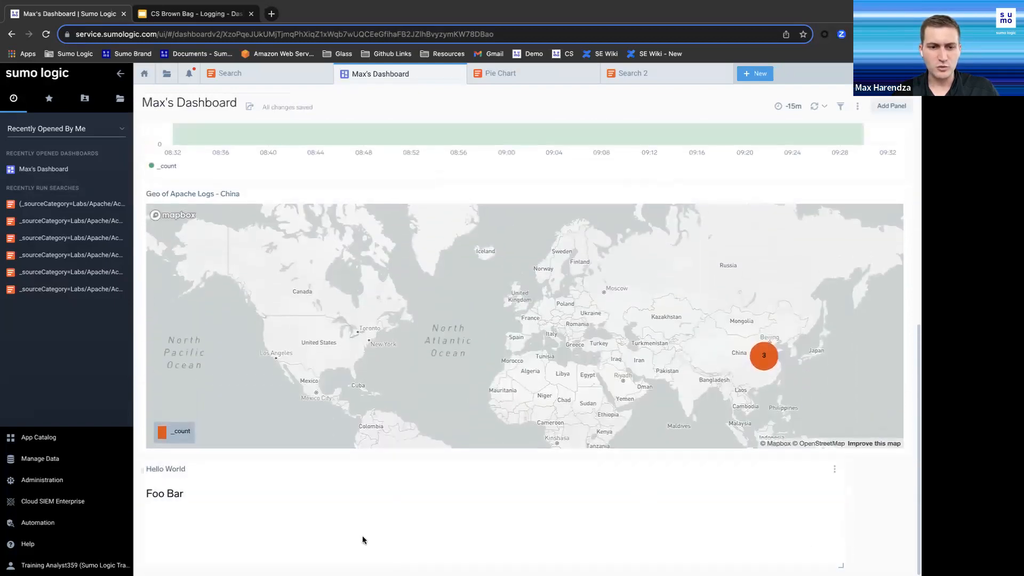
{"action": "left_click_drag", "start_coordinate": [174, 491], "coordinate": [166, 488]}
{"action": "left_click", "coordinate": [199, 487]}
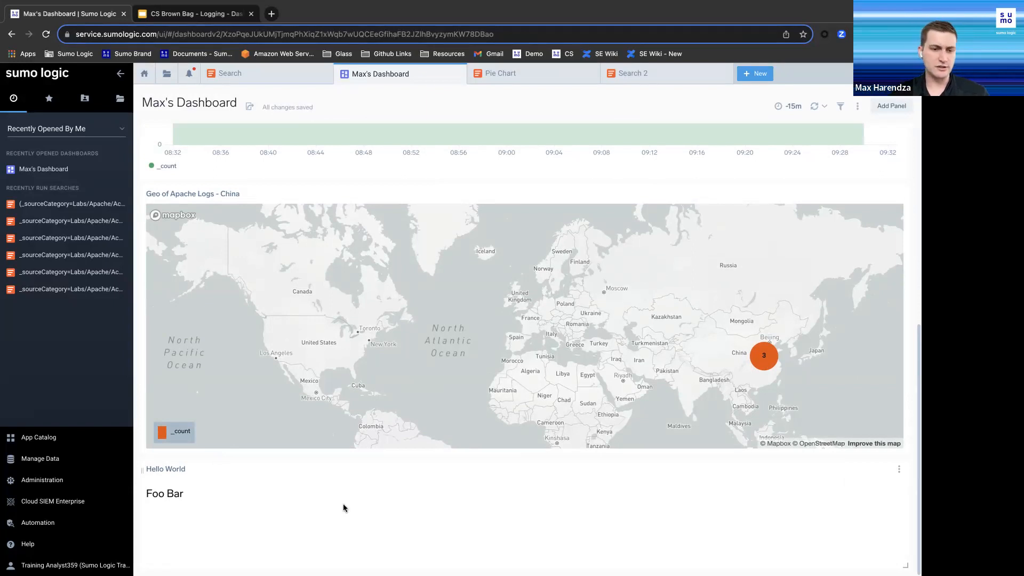
{"action": "scroll", "coordinate": [344, 507], "scroll_direction": "up", "scroll_amount": 5}
{"action": "scroll", "coordinate": [344, 507], "scroll_direction": "down", "scroll_amount": 5}
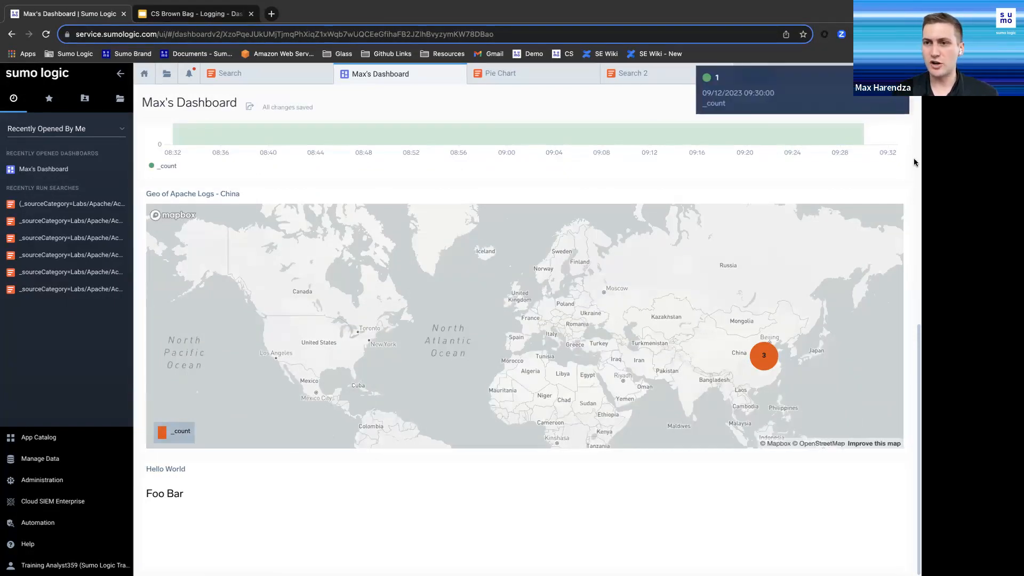
Create a Traces panel and filter it by application = the-coffee-bar-app for any span
{"action": "left_click", "coordinate": [890, 105]}
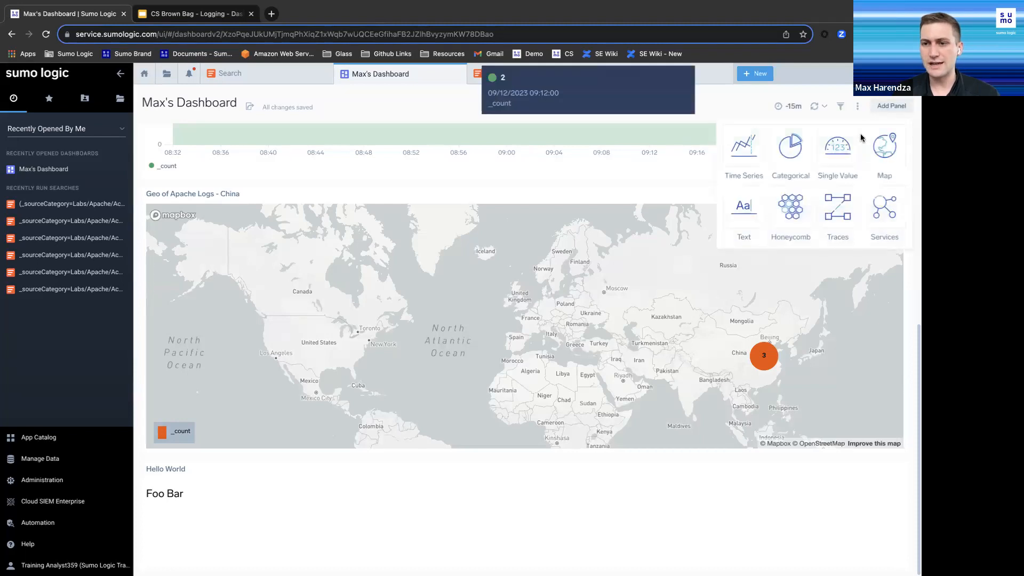
{"action": "left_click", "coordinate": [844, 213]}
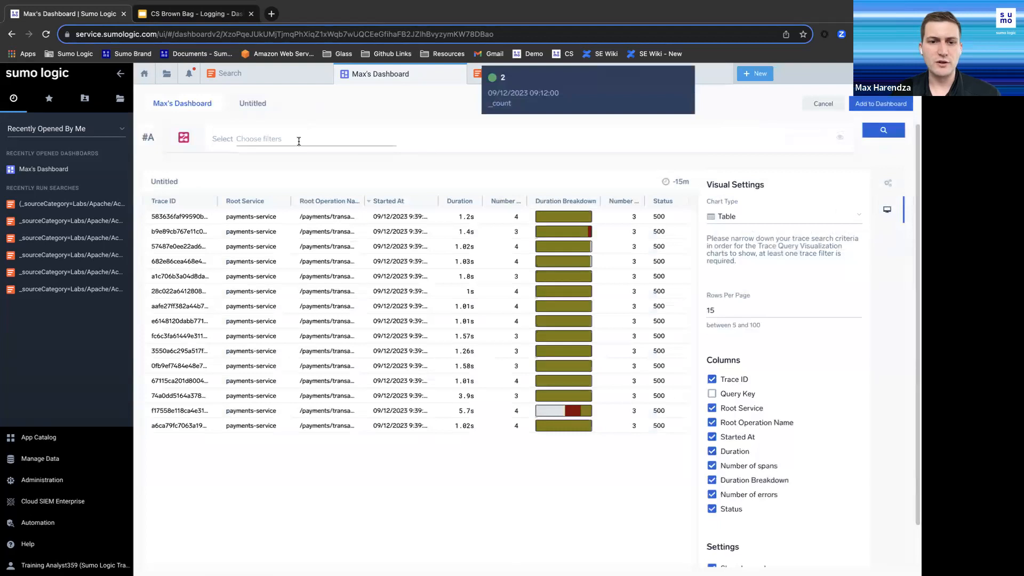
{"action": "left_click", "coordinate": [252, 139]}
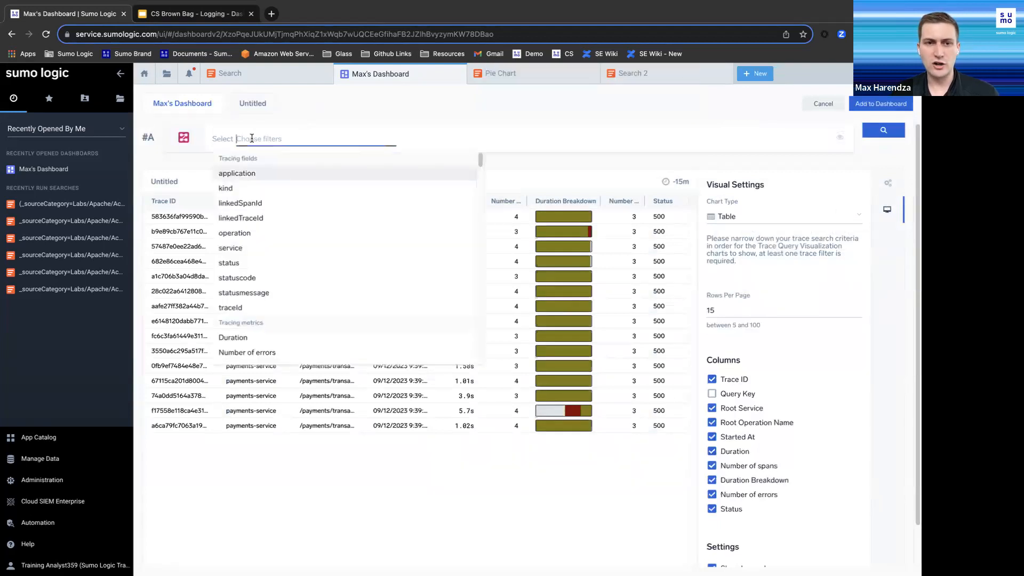
{"action": "left_click", "coordinate": [247, 173]}
{"action": "left_click", "coordinate": [251, 171]}
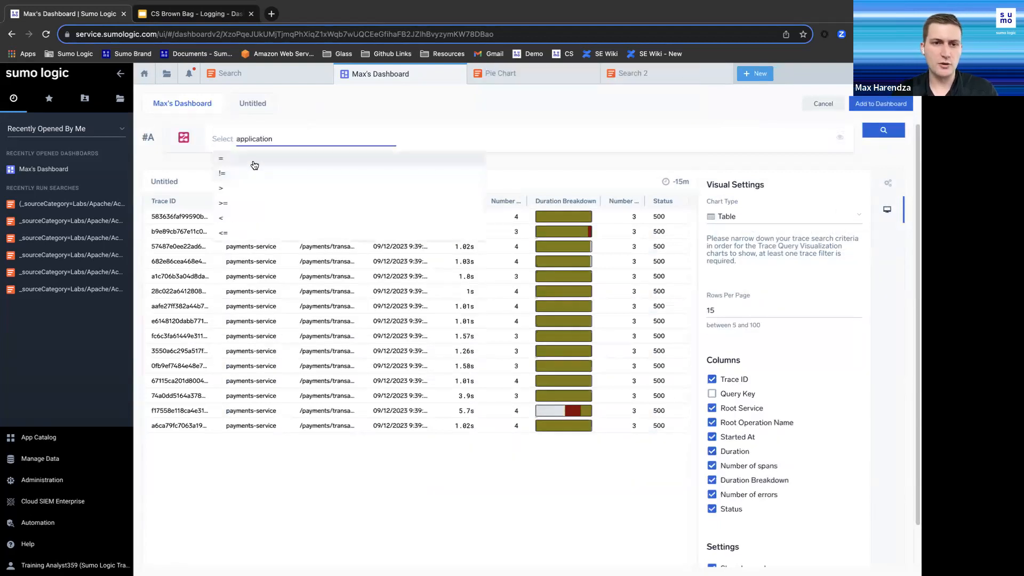
{"action": "left_click", "coordinate": [260, 174]}
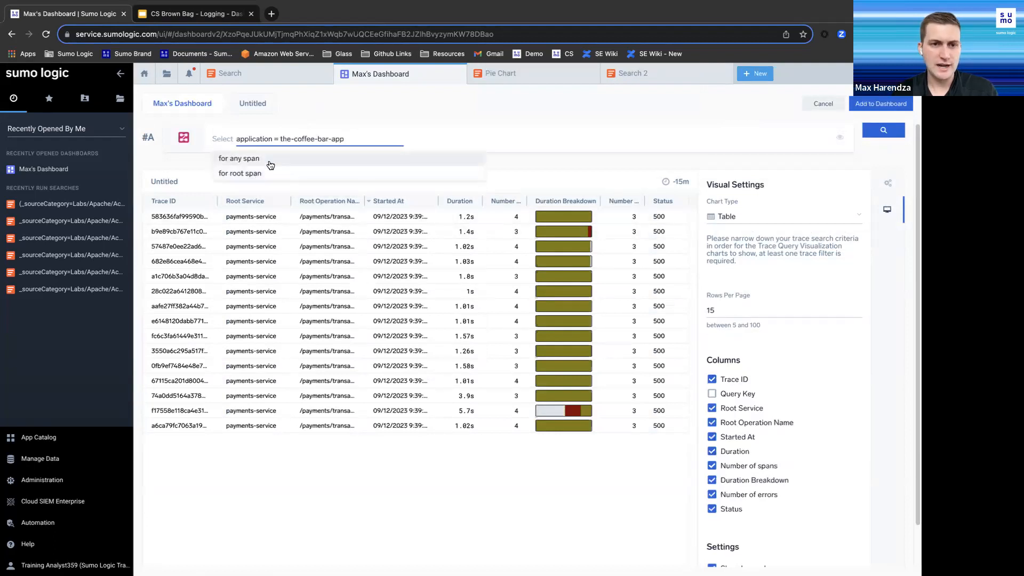
{"action": "left_click", "coordinate": [270, 160]}
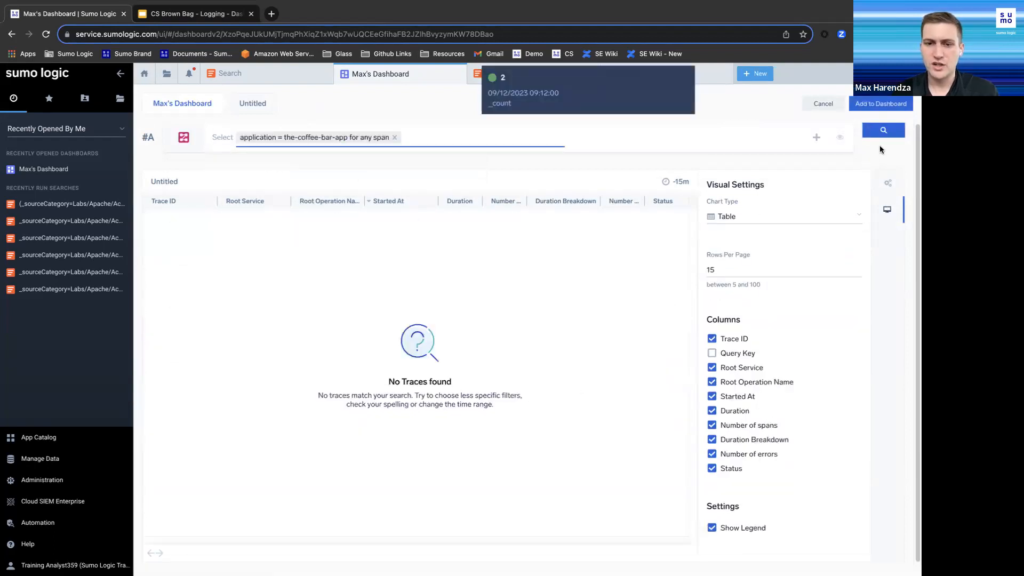
Replace the trace filter with application = default for any span and add the panel to the dashboard
{"action": "left_click", "coordinate": [394, 138]}
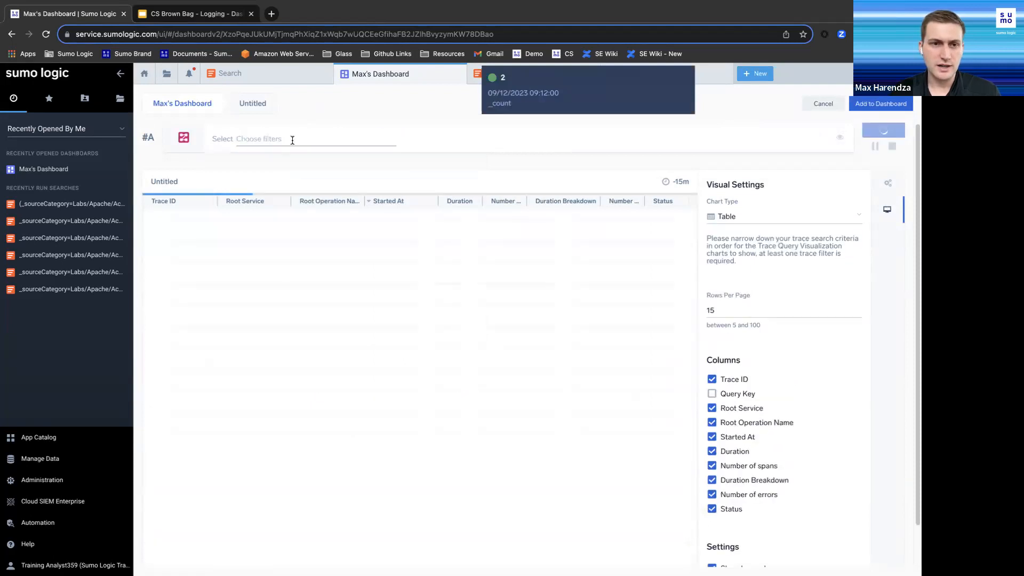
{"action": "left_click", "coordinate": [295, 139]}
{"action": "left_click", "coordinate": [281, 173]}
{"action": "left_click", "coordinate": [257, 158]}
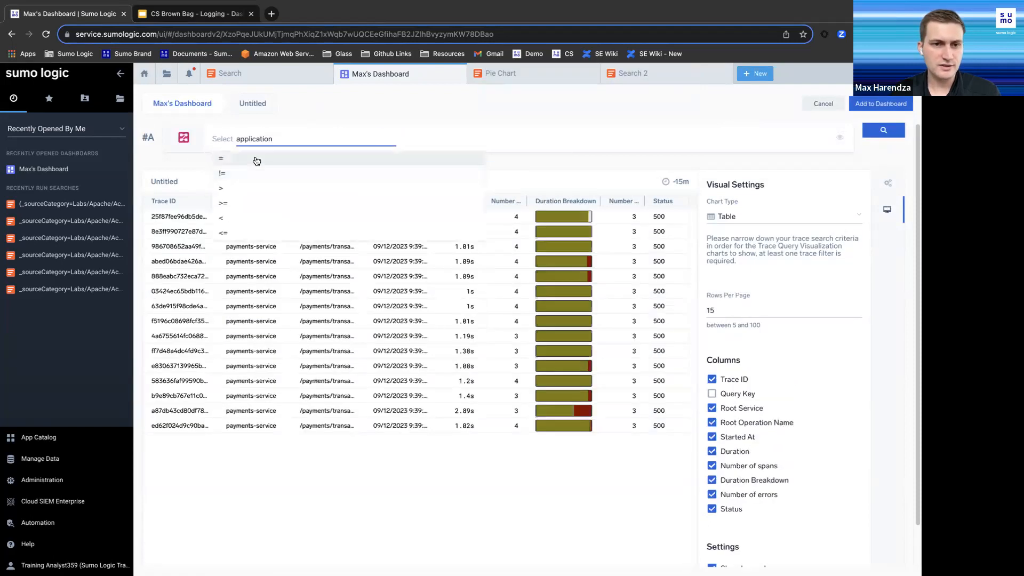
{"action": "left_click", "coordinate": [263, 160]}
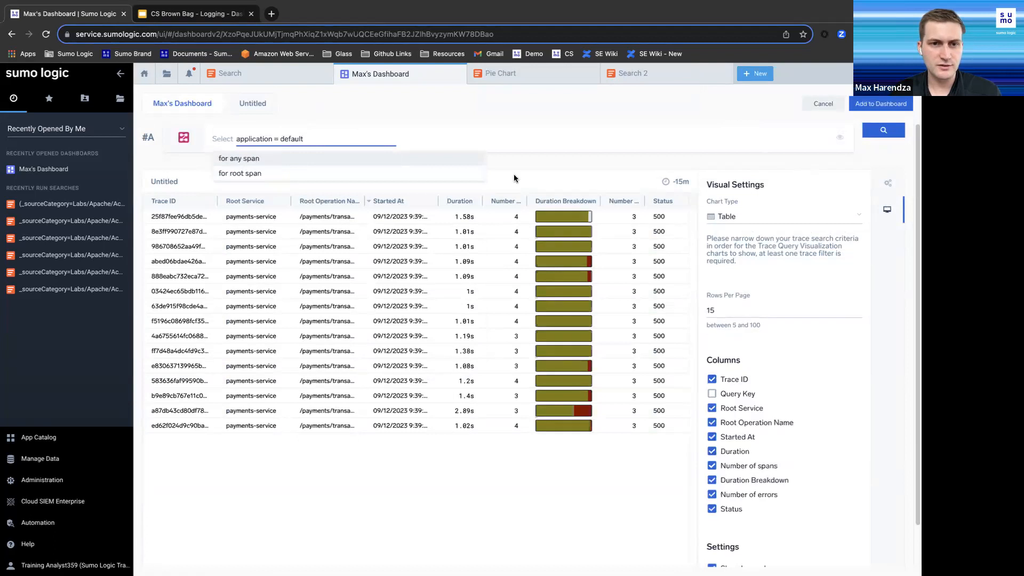
{"action": "left_click", "coordinate": [331, 161]}
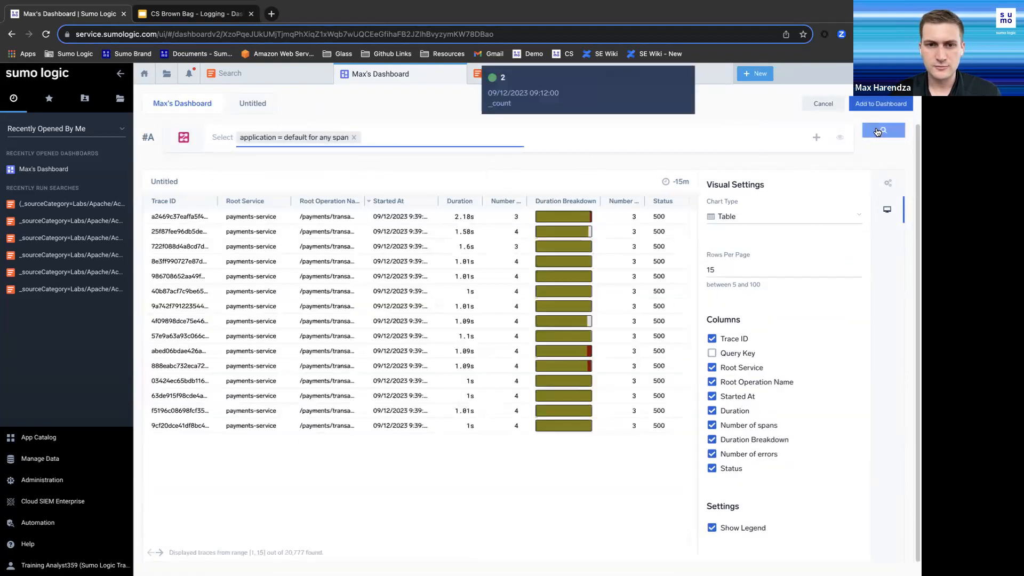
{"action": "left_click", "coordinate": [872, 104]}
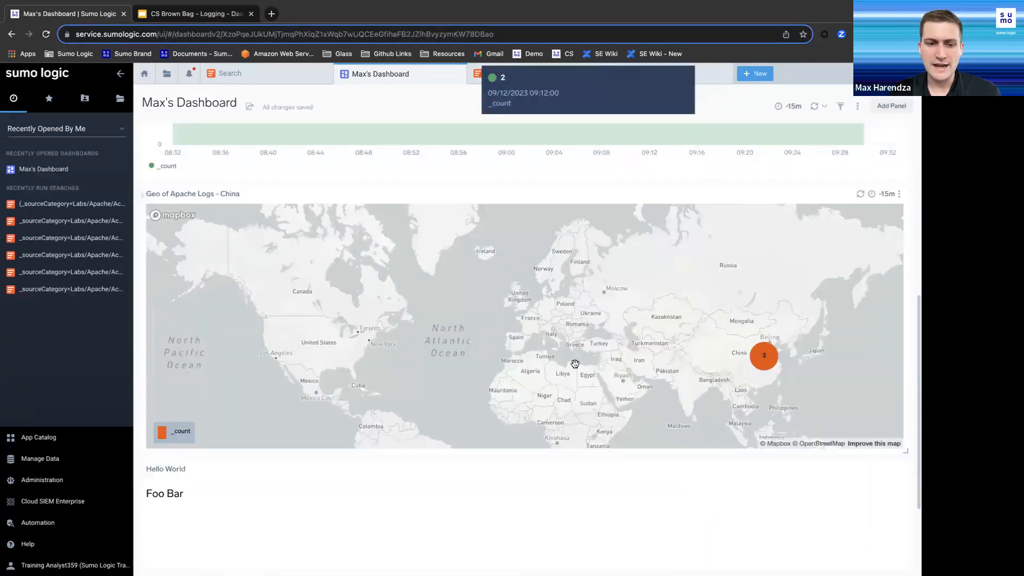
Enlarge the new traces table panel to the dashboard's full width and make it taller
{"action": "scroll", "coordinate": [804, 370], "scroll_direction": "up", "scroll_amount": 5}
{"action": "scroll", "coordinate": [914, 414], "scroll_direction": "down", "scroll_amount": 3}
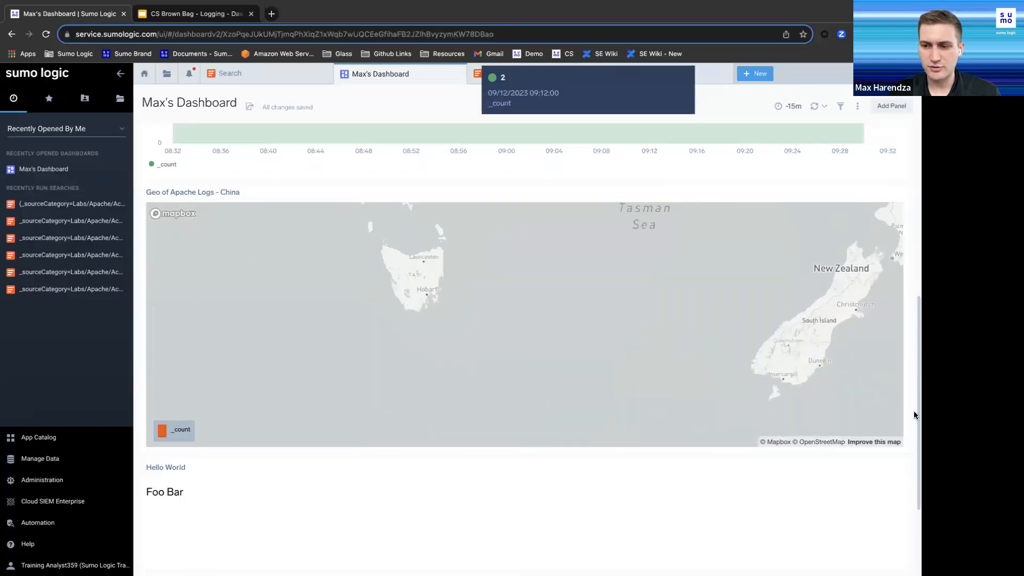
{"action": "mouse_move", "coordinate": [519, 565]}
{"action": "left_mouse_down"}
{"action": "mouse_move", "coordinate": [687, 566]}
{"action": "mouse_move", "coordinate": [917, 544]}
{"action": "left_mouse_up"}
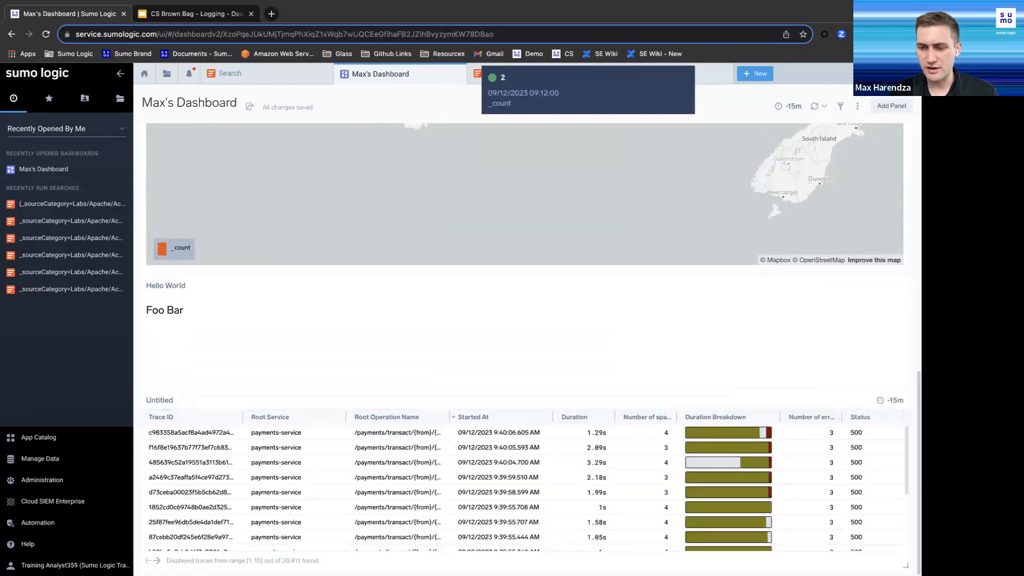
{"action": "left_click_drag", "start_coordinate": [905, 559], "coordinate": [905, 566]}
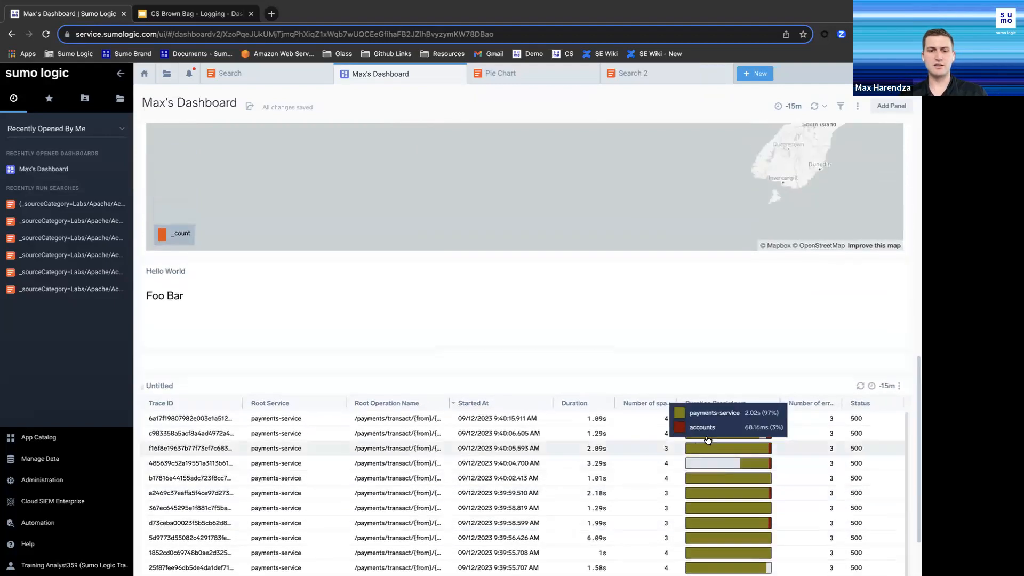
Add a Services panel displayed as a table to the dashboard and enlarge it to full width
{"action": "left_click", "coordinate": [891, 105]}
{"action": "left_click", "coordinate": [877, 216]}
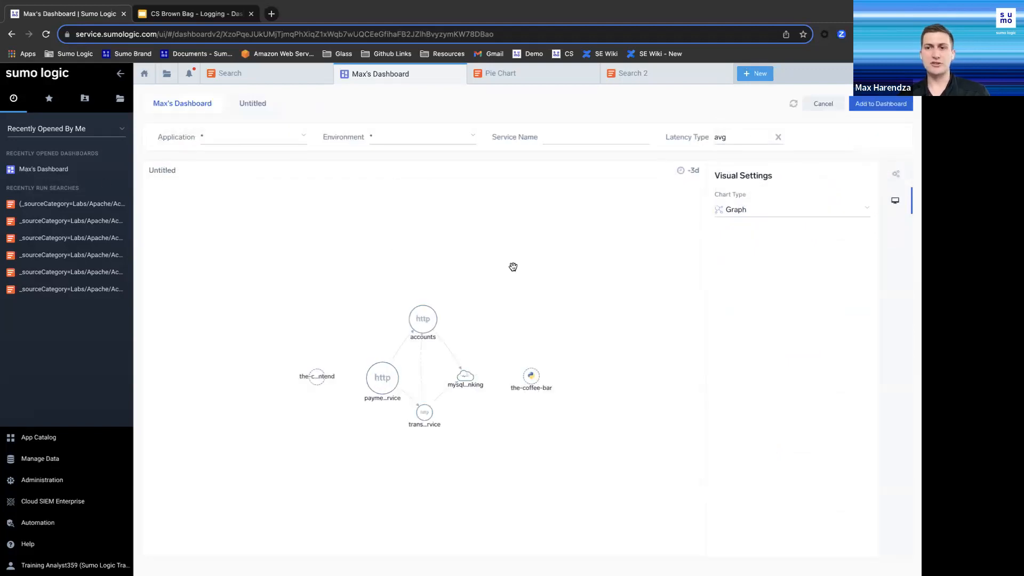
{"action": "left_click", "coordinate": [272, 141]}
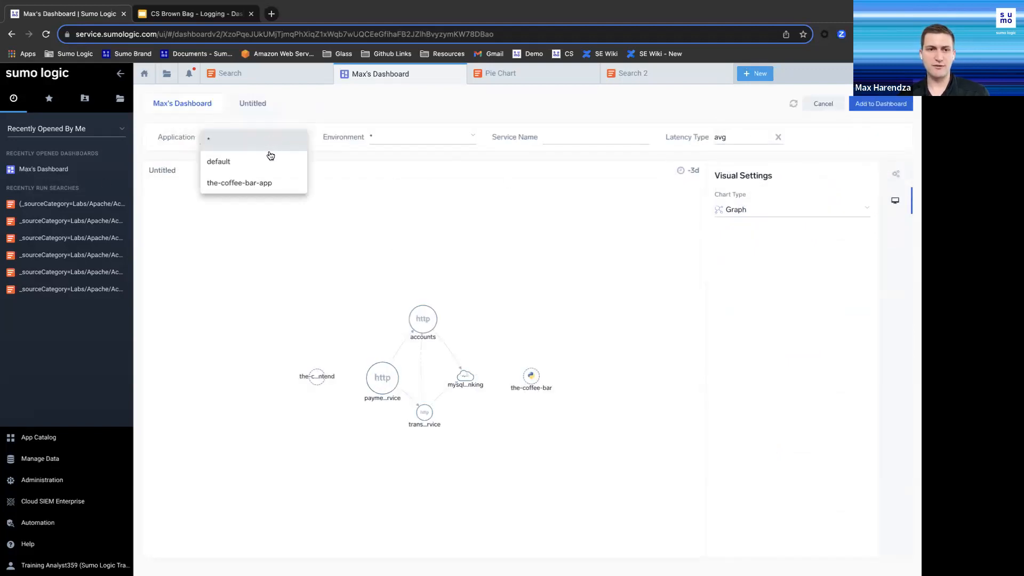
{"action": "left_click", "coordinate": [401, 117]}
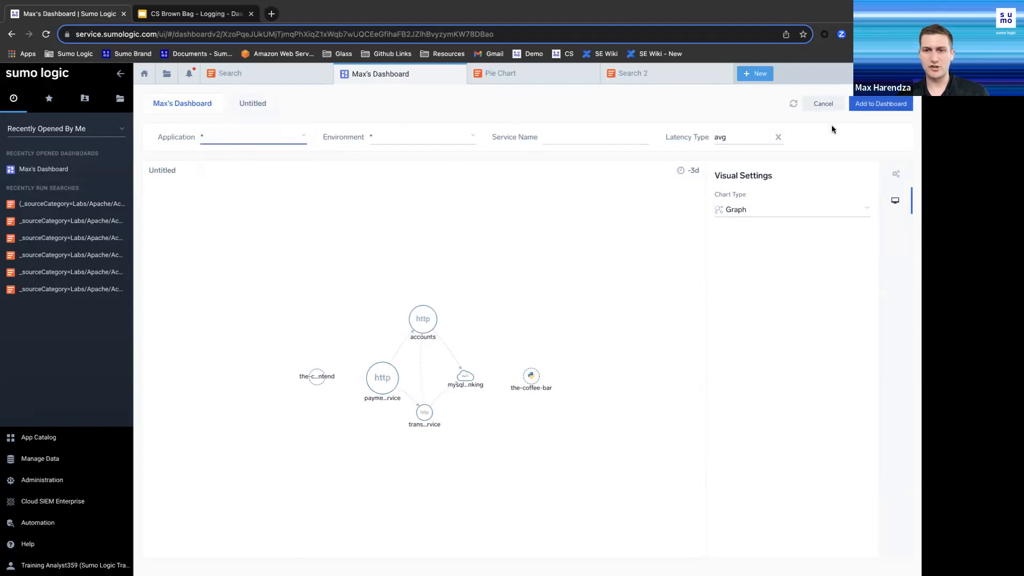
{"action": "left_click", "coordinate": [815, 209]}
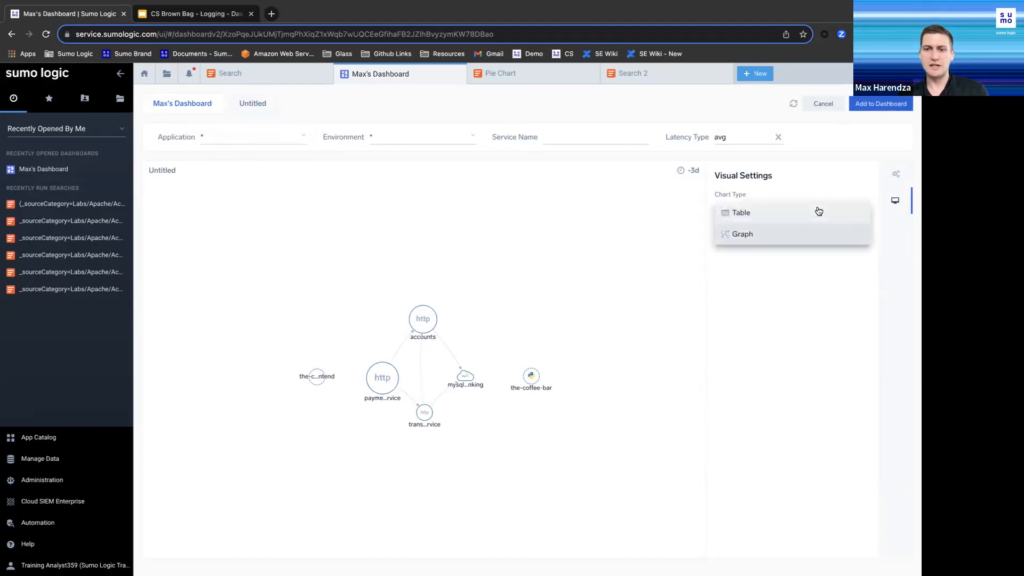
{"action": "left_click", "coordinate": [790, 213]}
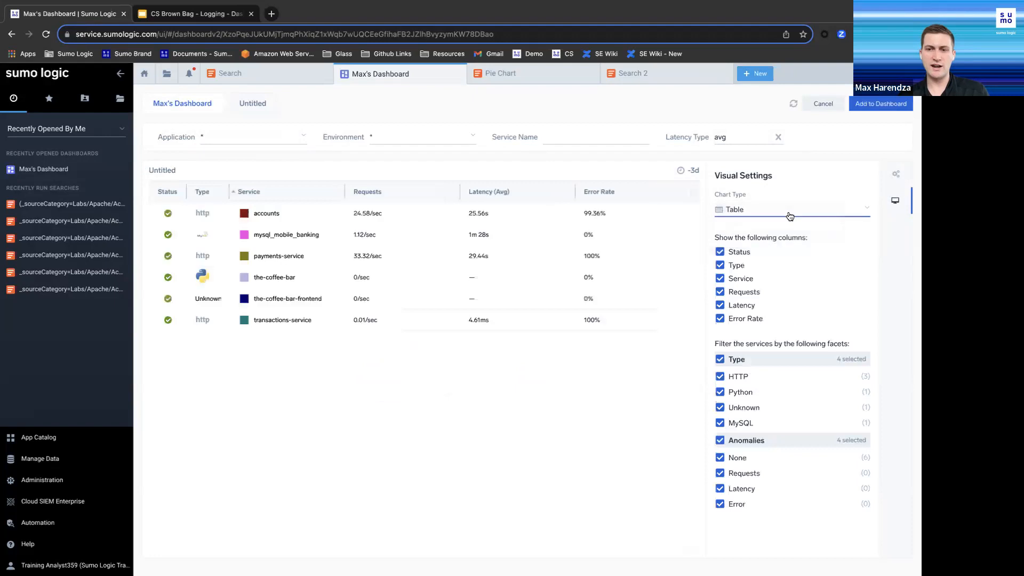
{"action": "left_click", "coordinate": [887, 105]}
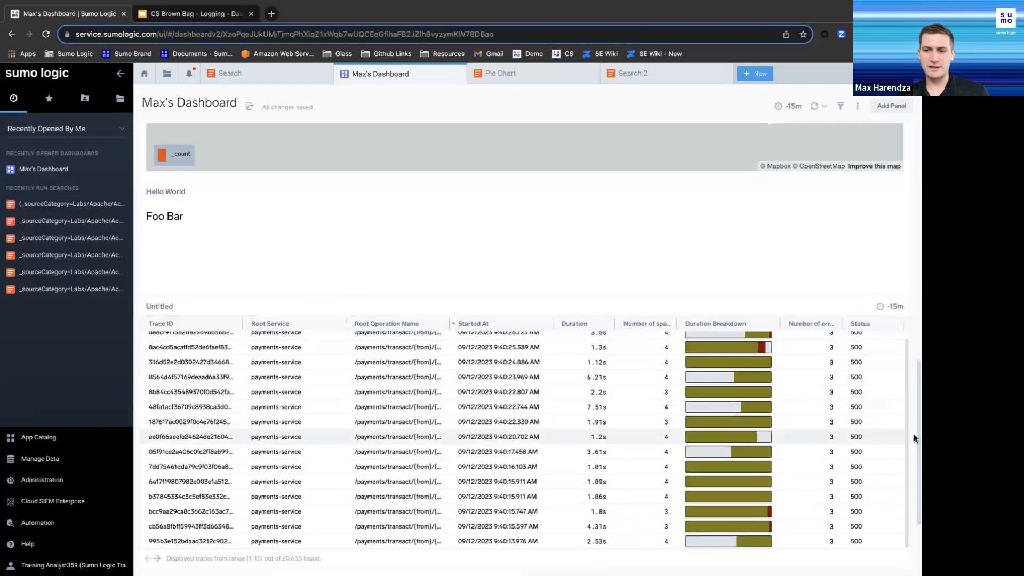
{"action": "scroll", "coordinate": [696, 474], "scroll_direction": "down", "scroll_amount": 3}
{"action": "left_click_drag", "start_coordinate": [517, 565], "coordinate": [904, 567]}
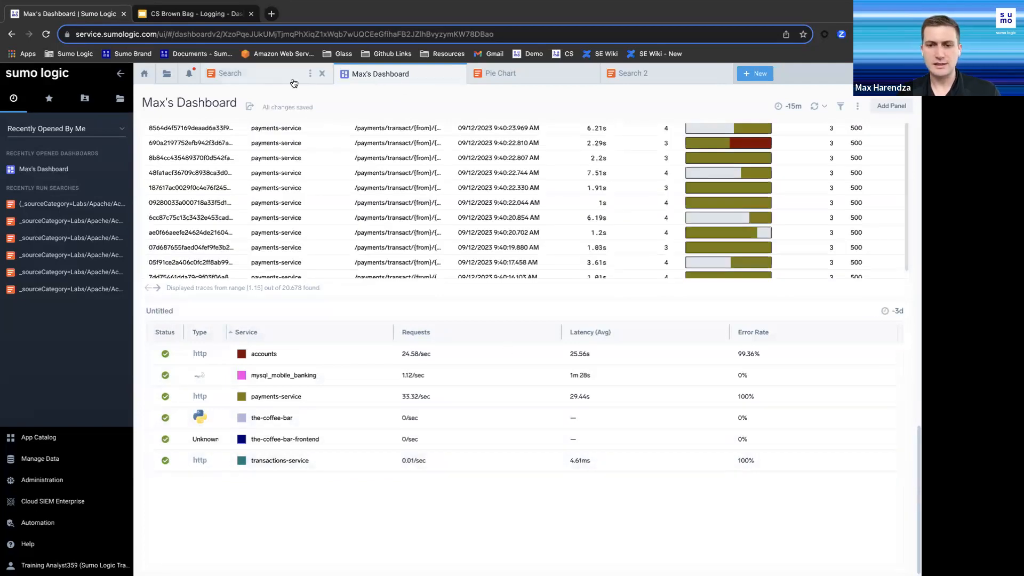
Switch to the "CS Brown Bag - Logging - Dashboards" presentation in Google Slides and look through the slides following Live Demo
{"action": "left_click", "coordinate": [185, 17]}
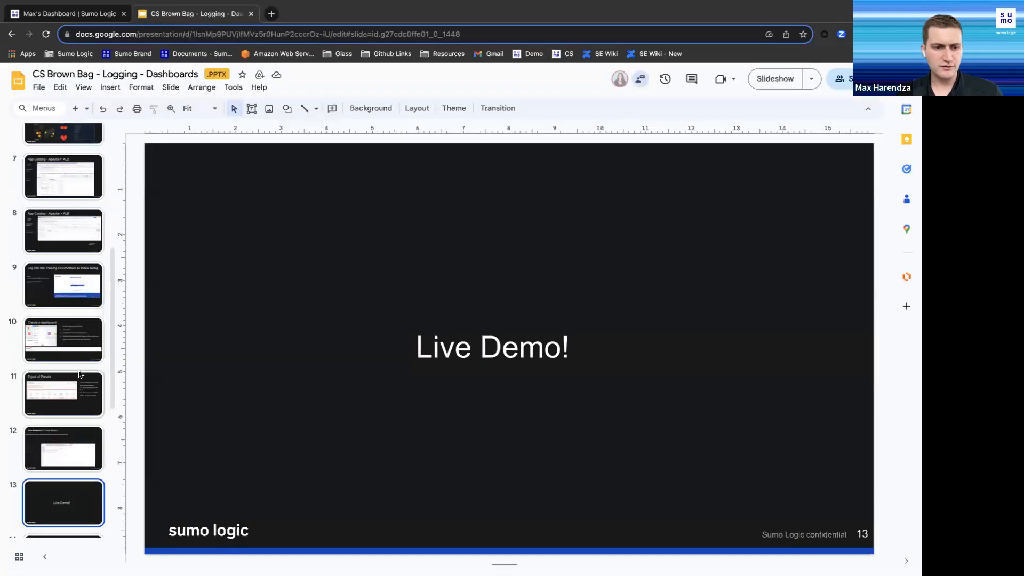
{"action": "scroll", "coordinate": [76, 364], "scroll_direction": "down", "scroll_amount": 2}
{"action": "scroll", "coordinate": [76, 364], "scroll_direction": "down", "scroll_amount": 2}
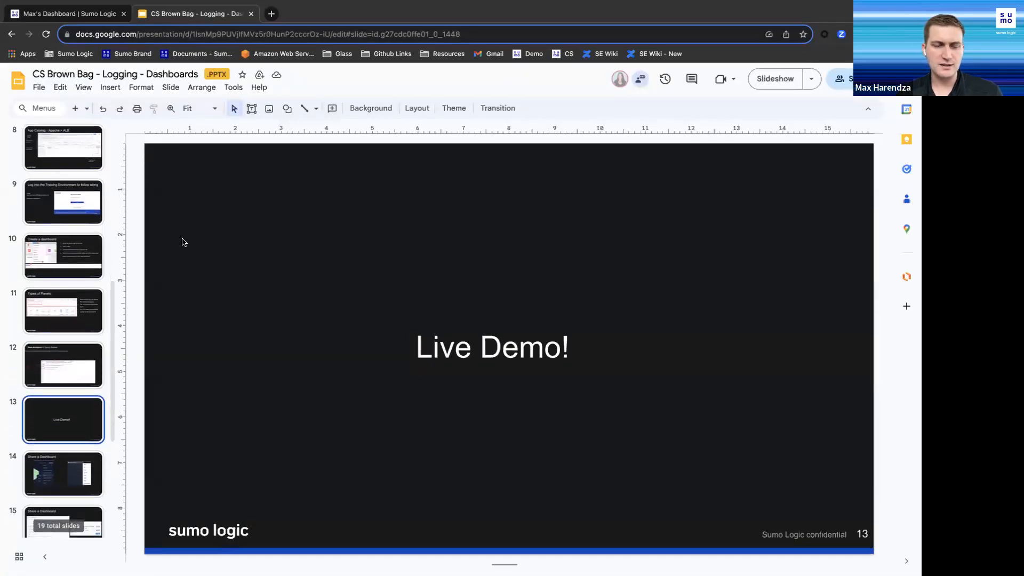
{"action": "scroll", "coordinate": [91, 285], "scroll_direction": "down", "scroll_amount": 3}
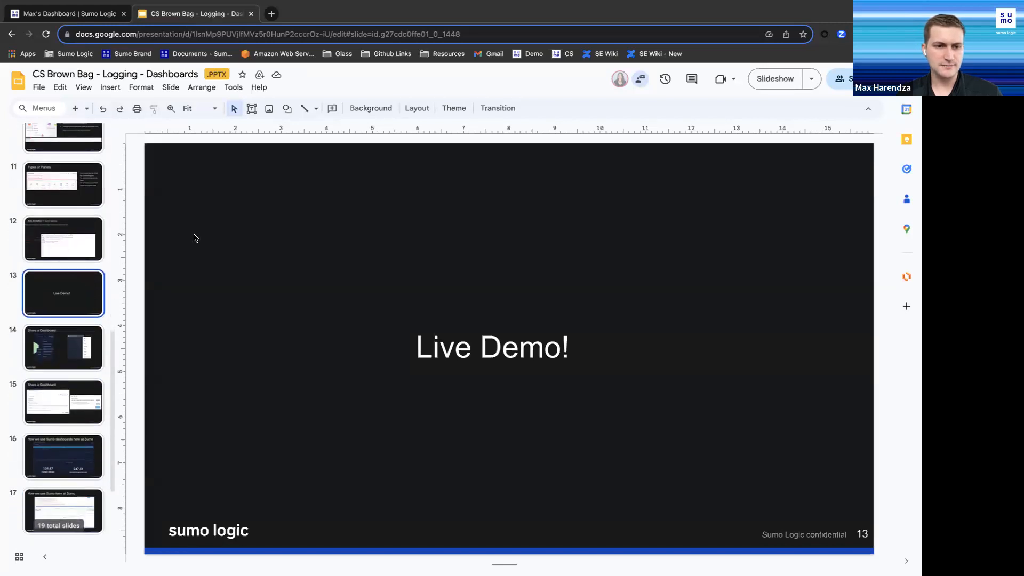
{"action": "scroll", "coordinate": [109, 252], "scroll_direction": "down", "scroll_amount": 3}
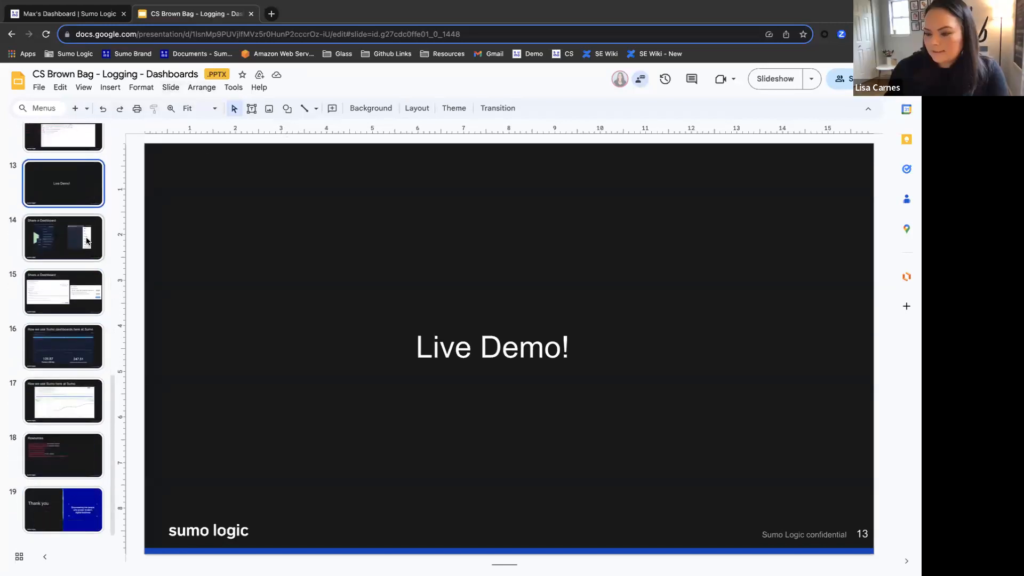
Present the slides from Live Demo through to Share a Dashboard, and exit the slideshow
{"action": "left_click", "coordinate": [775, 78]}
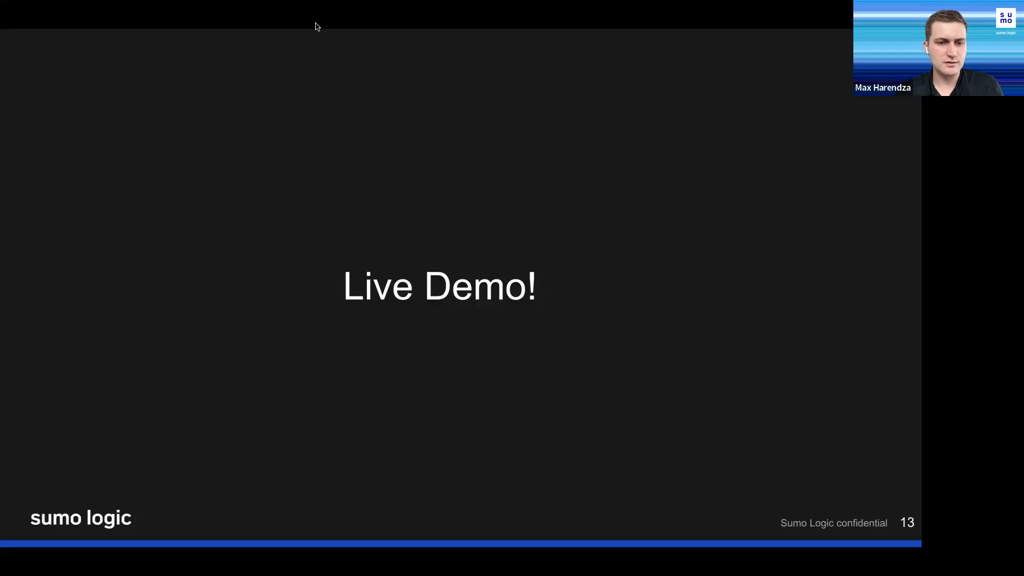
{"action": "key", "text": "Right"}
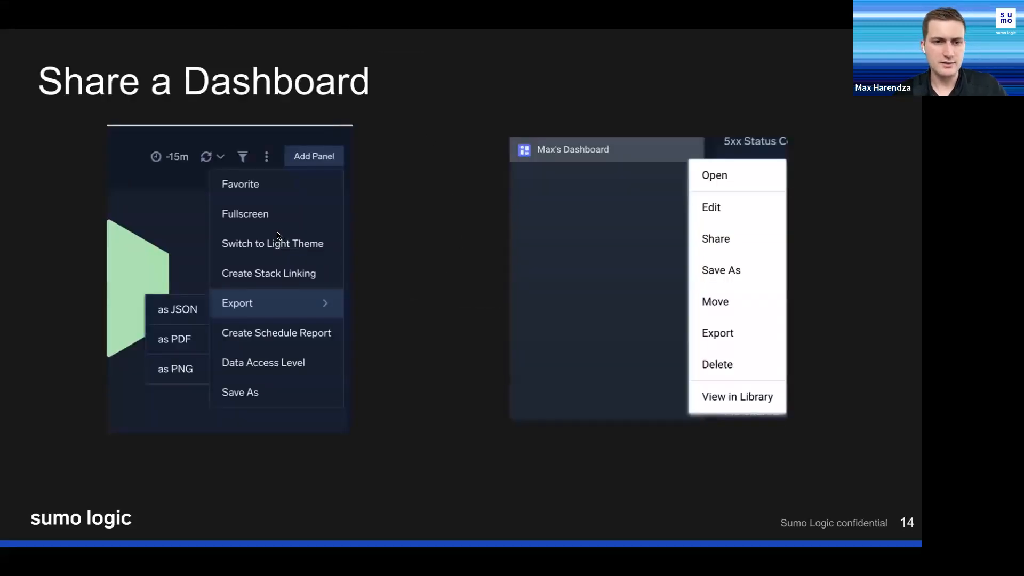
{"action": "key", "text": "Escape"}
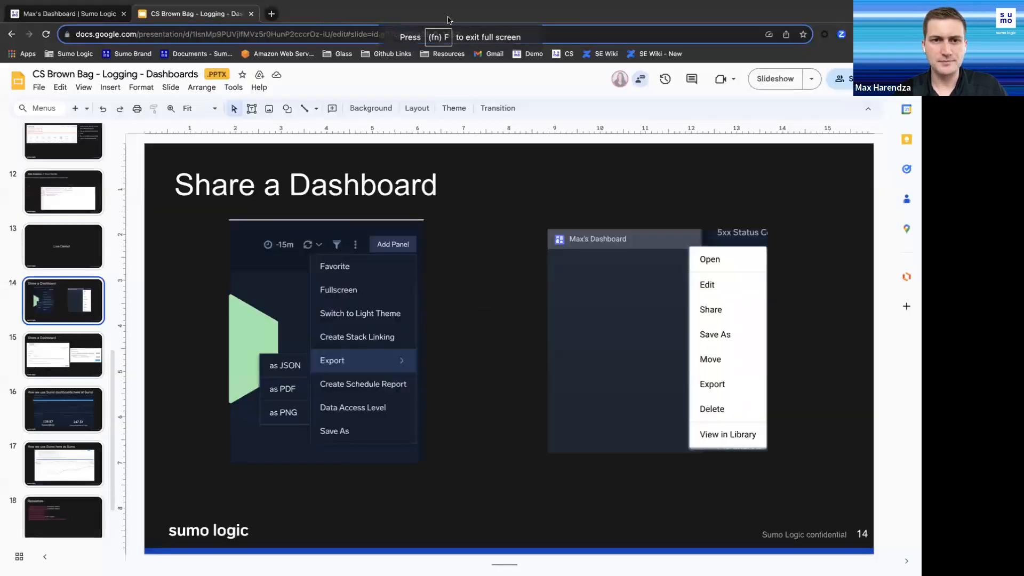
Switch to Sumo Logic and open the sharing options for the dashboard in the personal folder
{"action": "left_click", "coordinate": [62, 18]}
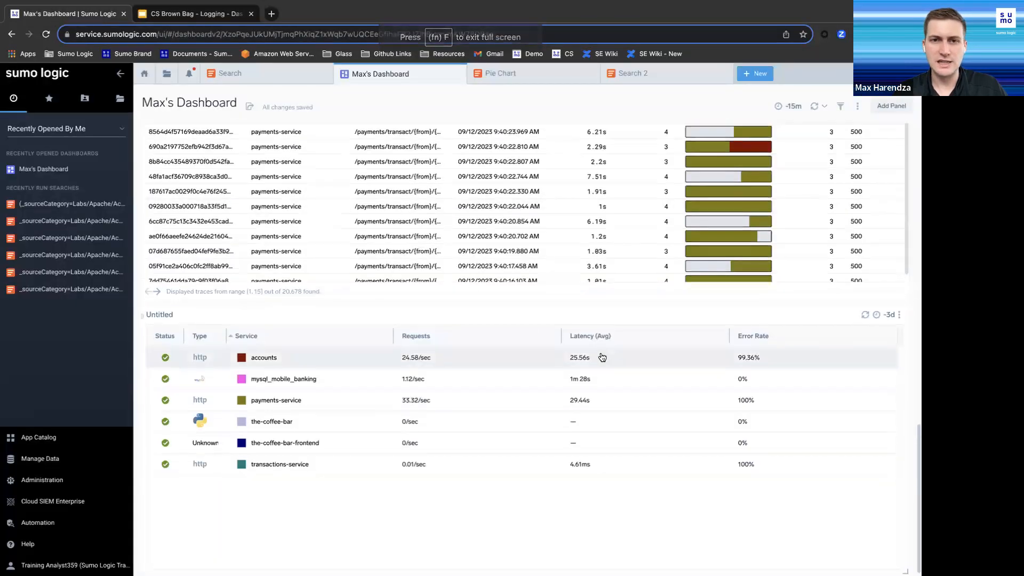
{"action": "scroll", "coordinate": [606, 350], "scroll_direction": "down", "scroll_amount": 10}
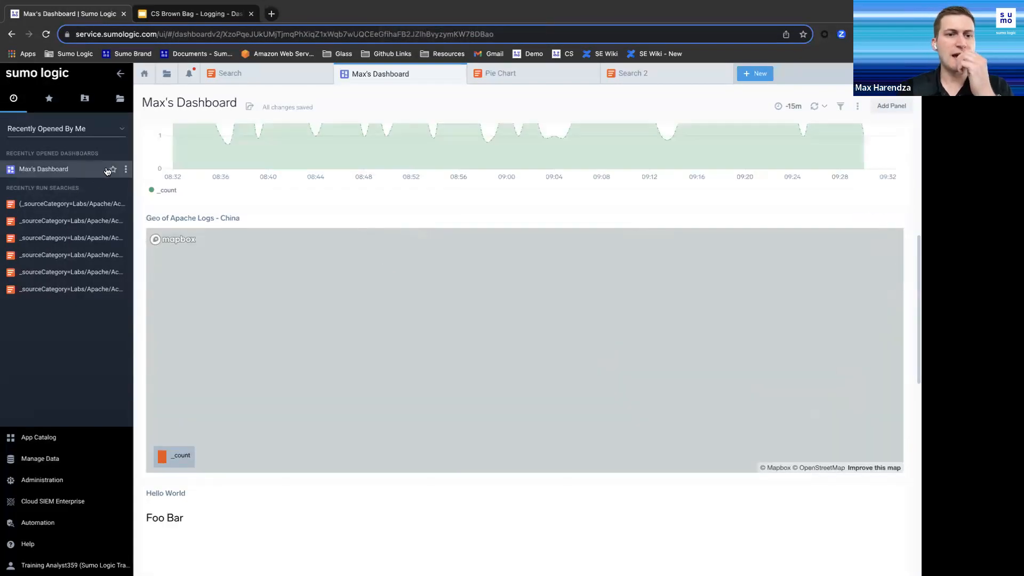
{"action": "left_click", "coordinate": [83, 97]}
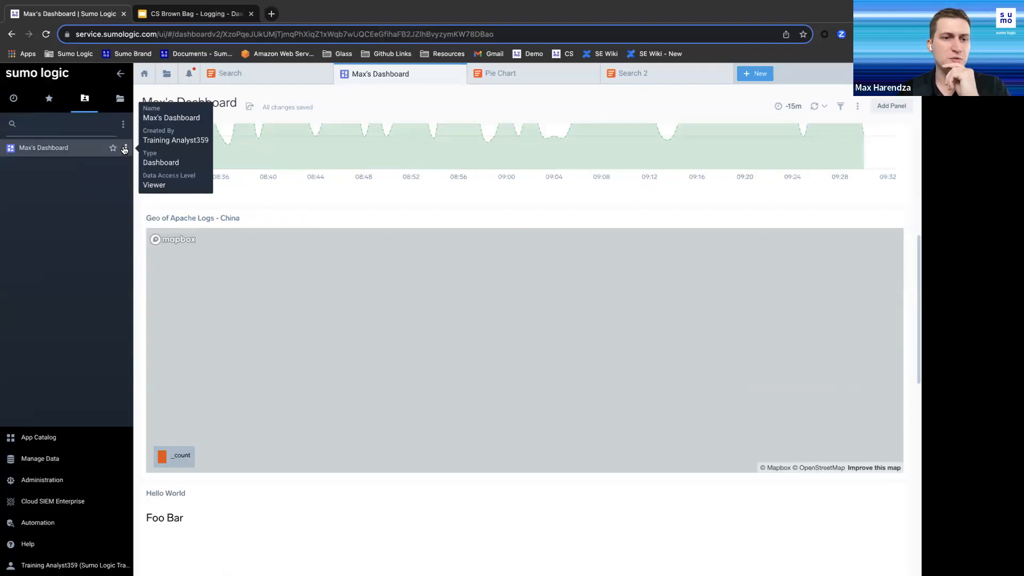
{"action": "left_click", "coordinate": [125, 148]}
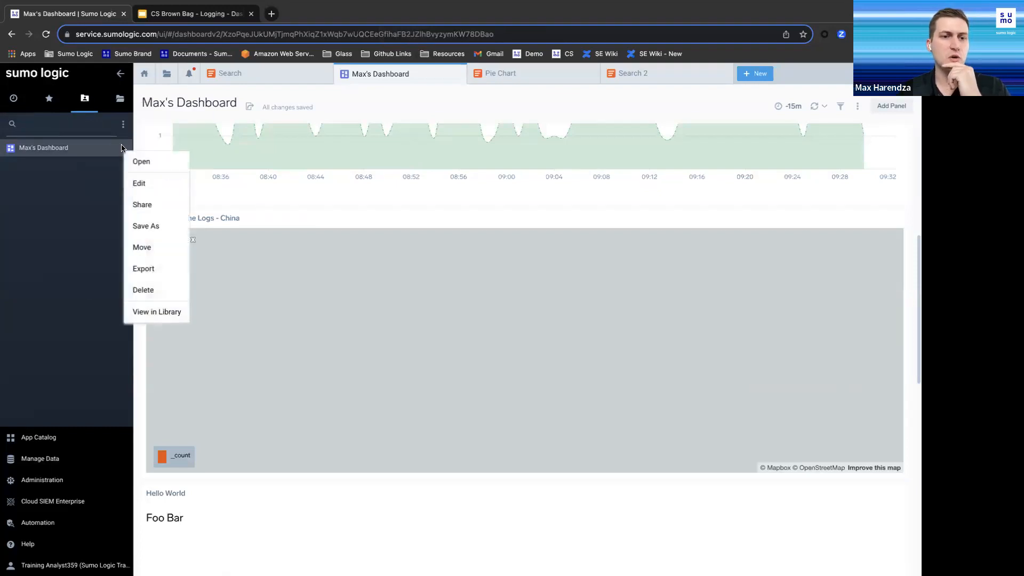
{"action": "left_click", "coordinate": [169, 205]}
Examine which users and roles the dashboard can be shared with and which access levels are offered
{"action": "left_click", "coordinate": [355, 287]}
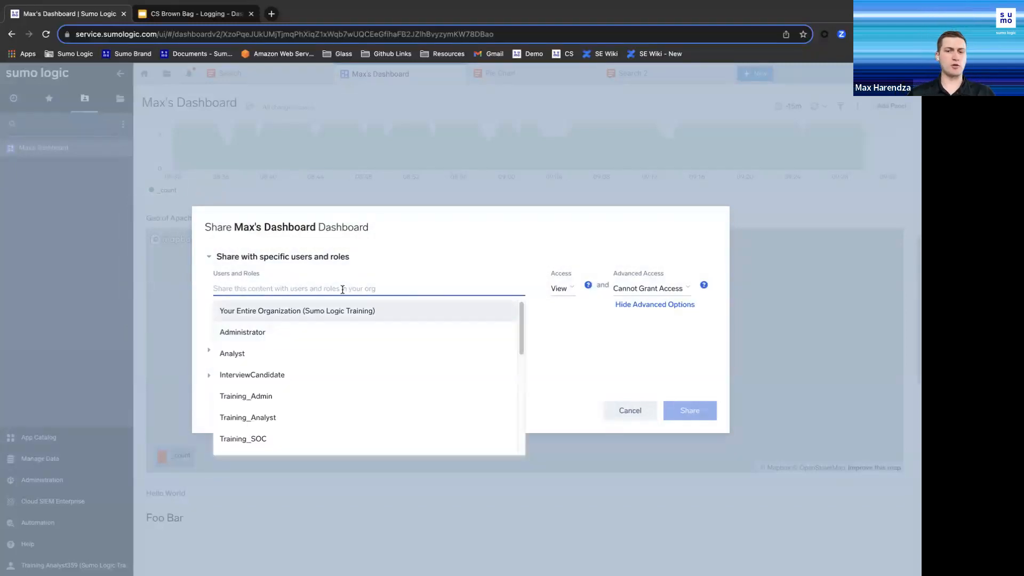
{"action": "scroll", "coordinate": [328, 371], "scroll_direction": "down", "scroll_amount": 1}
{"action": "scroll", "coordinate": [327, 372], "scroll_direction": "down", "scroll_amount": 3}
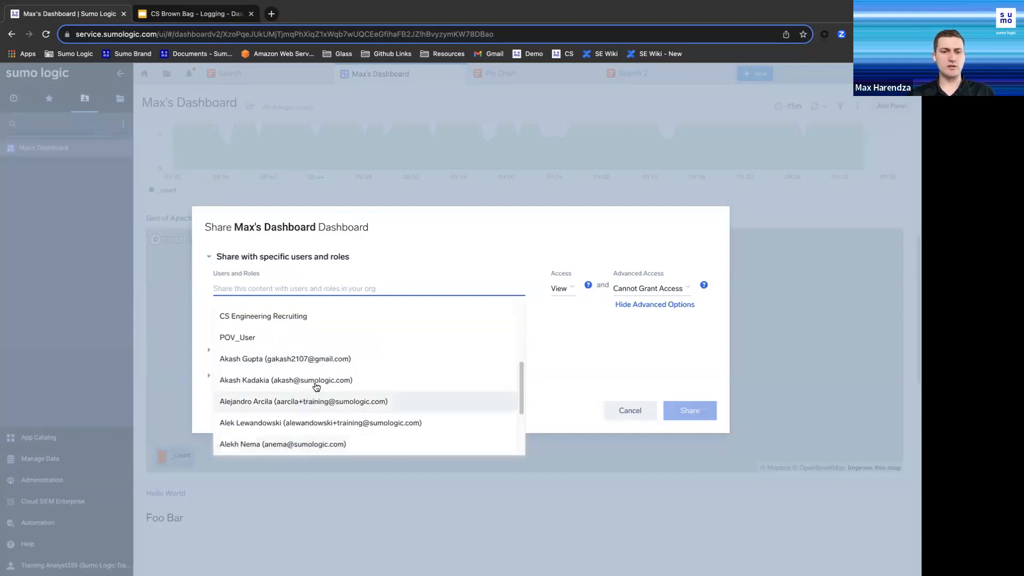
{"action": "scroll", "coordinate": [362, 330], "scroll_direction": "up", "scroll_amount": 1}
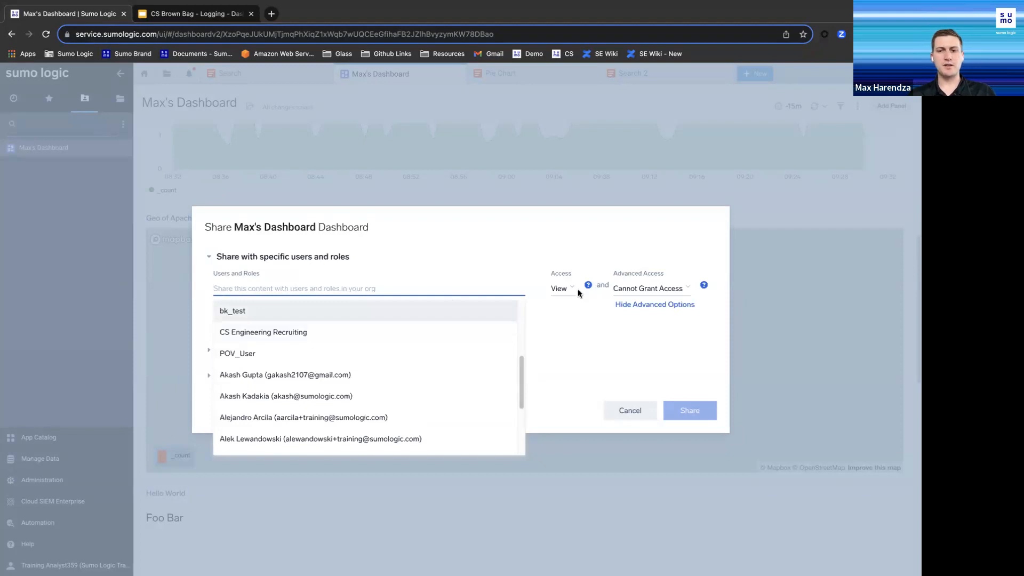
{"action": "left_click", "coordinate": [560, 288]}
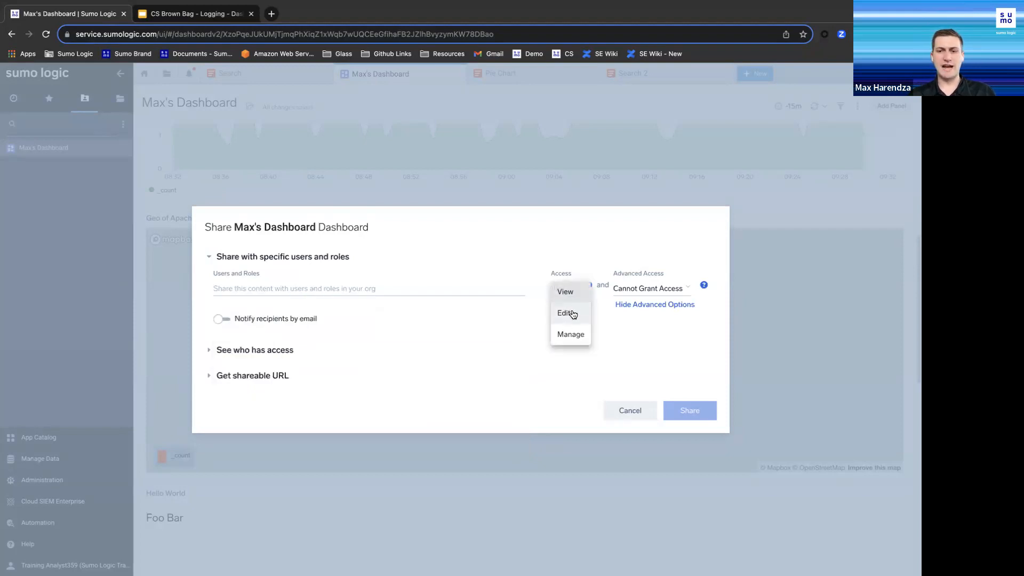
{"action": "left_click", "coordinate": [417, 300]}
Review who has access to the dashboard, copy its shareable URL and close the sharing options without sharing
{"action": "left_click", "coordinate": [207, 350]}
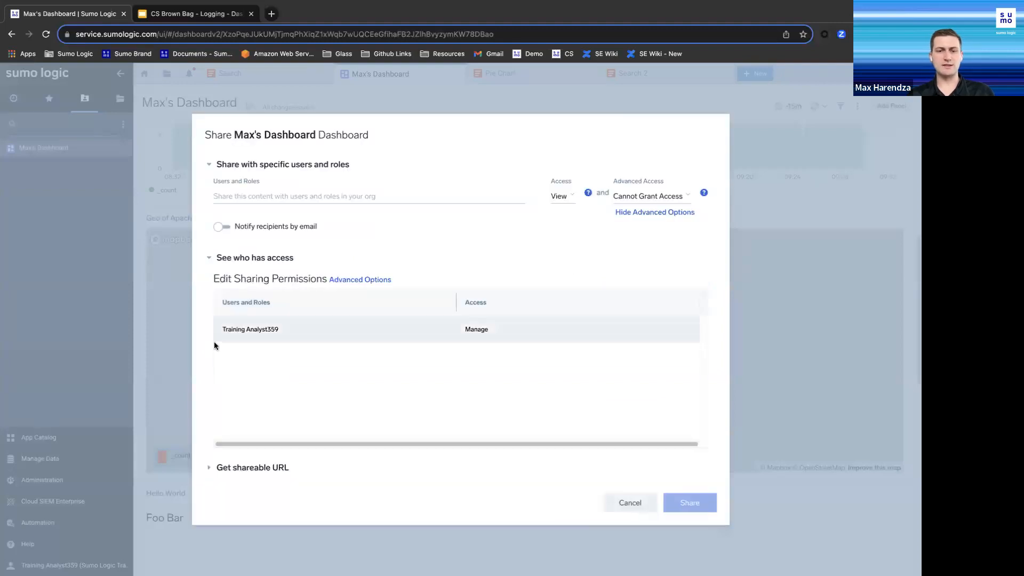
{"action": "left_click", "coordinate": [211, 468]}
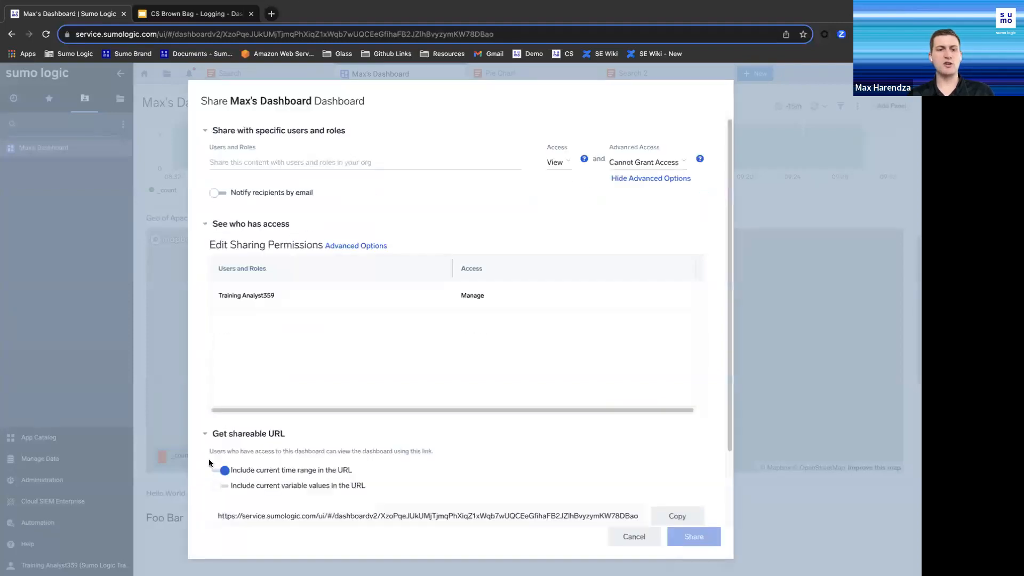
{"action": "scroll", "coordinate": [252, 385], "scroll_direction": "down", "scroll_amount": 2}
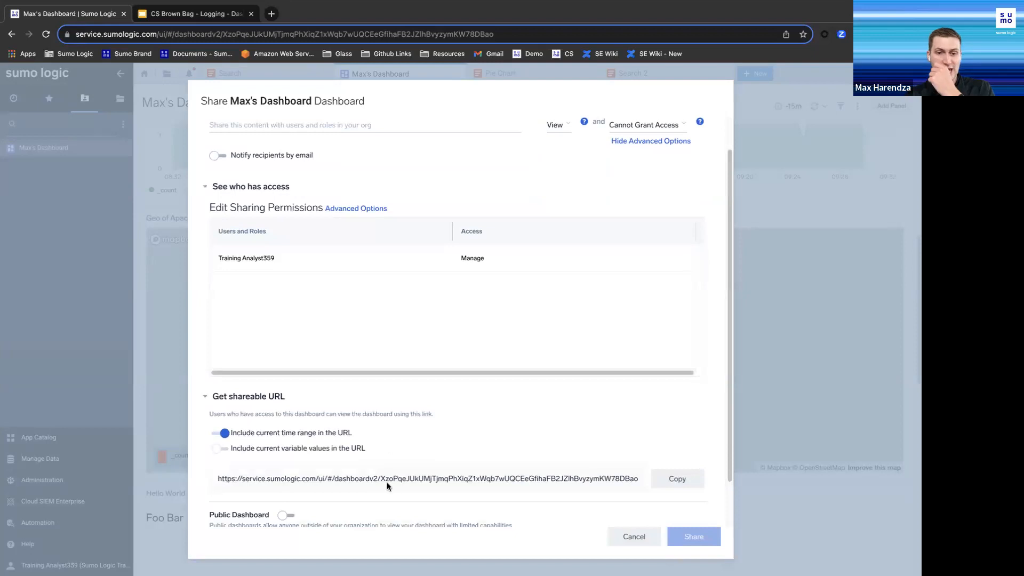
{"action": "left_click", "coordinate": [676, 478]}
{"action": "scroll", "coordinate": [635, 419], "scroll_direction": "down", "scroll_amount": 1}
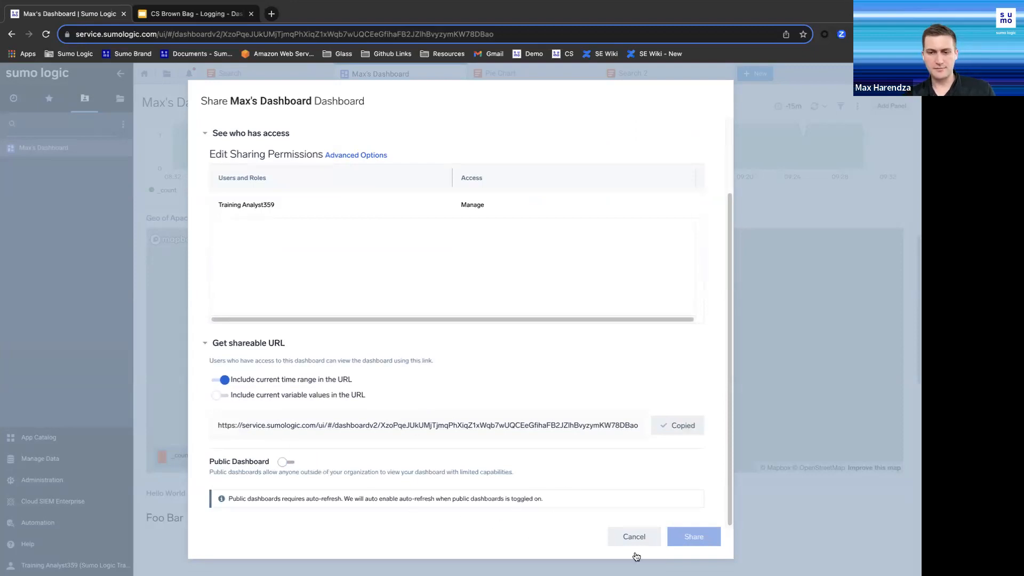
{"action": "left_click", "coordinate": [632, 535]}
Examine the scheduled report settings for the dashboard, including format and e-mail recipients, and close them without scheduling
{"action": "scroll", "coordinate": [603, 245], "scroll_direction": "up", "scroll_amount": 6}
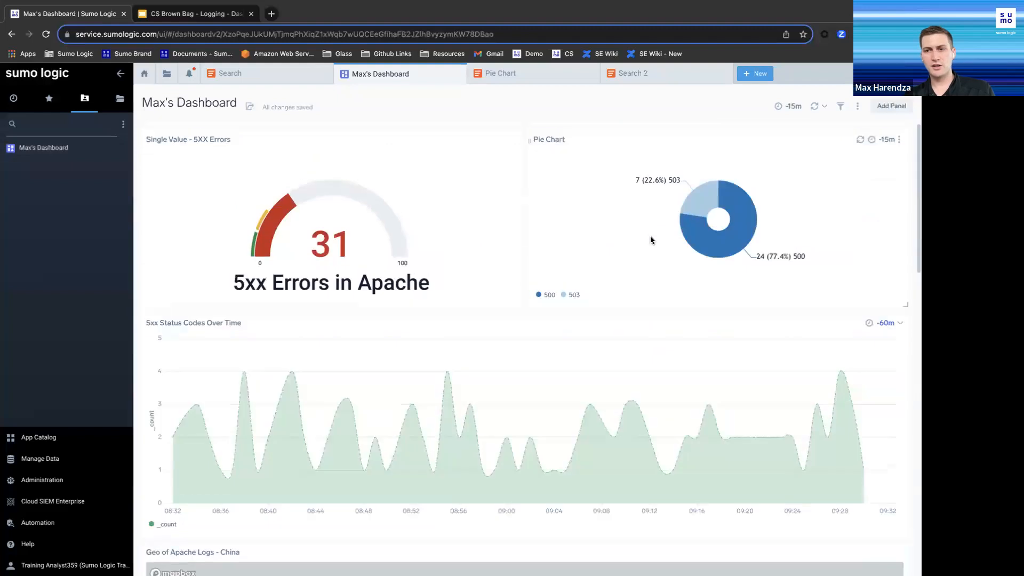
{"action": "left_click", "coordinate": [857, 106]}
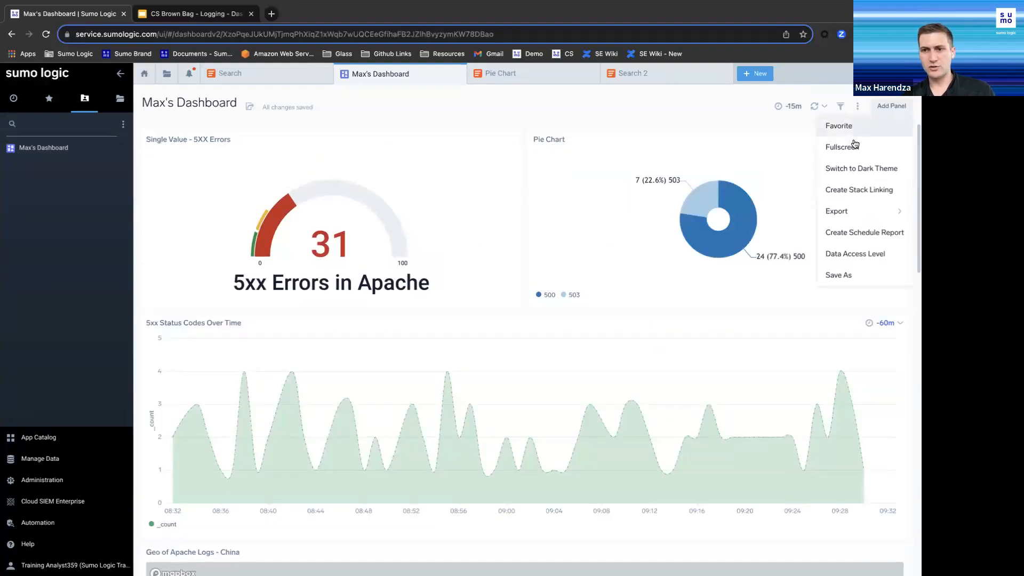
{"action": "left_click", "coordinate": [880, 232]}
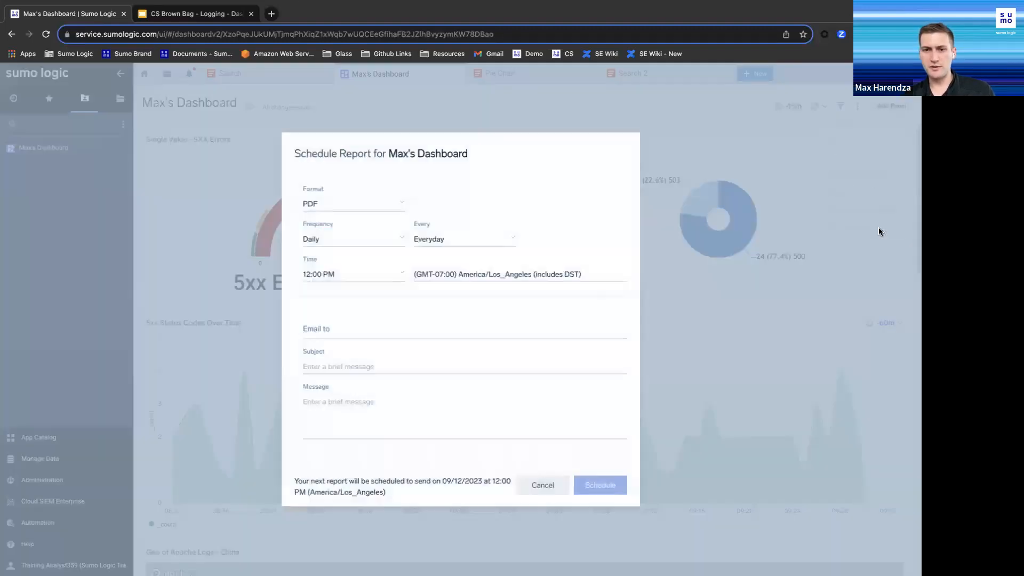
{"action": "left_click", "coordinate": [361, 201]}
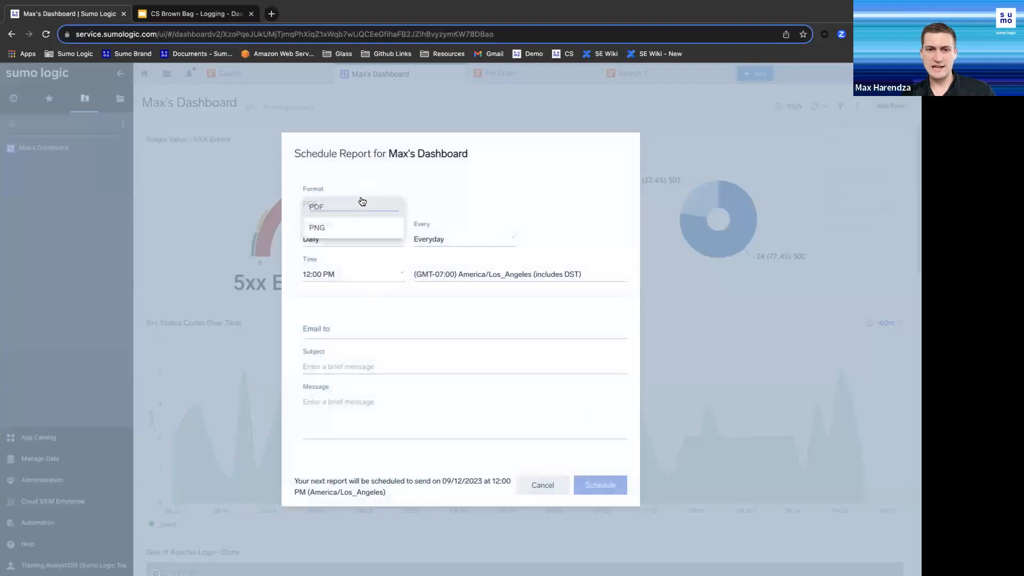
{"action": "left_click", "coordinate": [450, 196]}
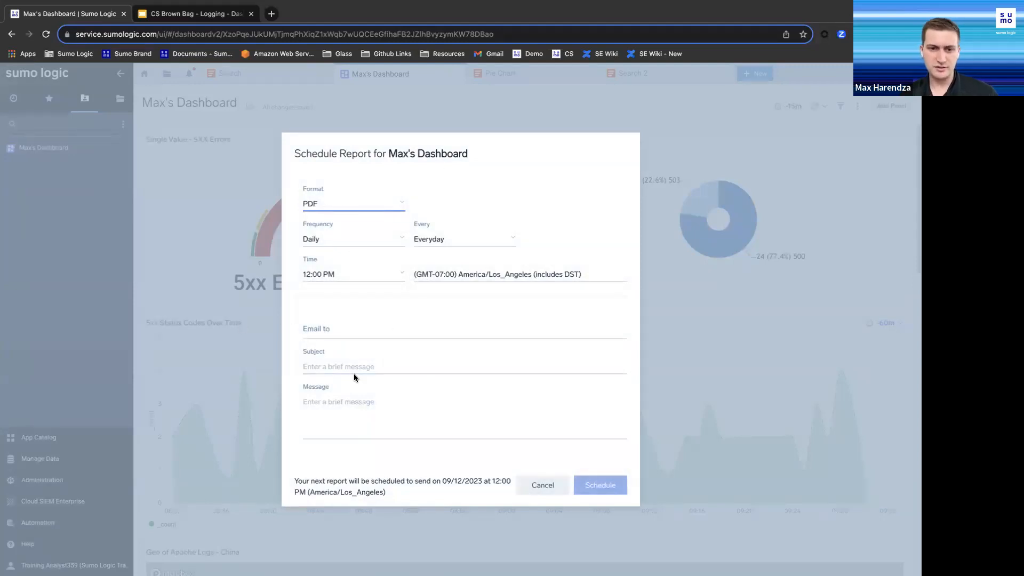
{"action": "left_click", "coordinate": [359, 327]}
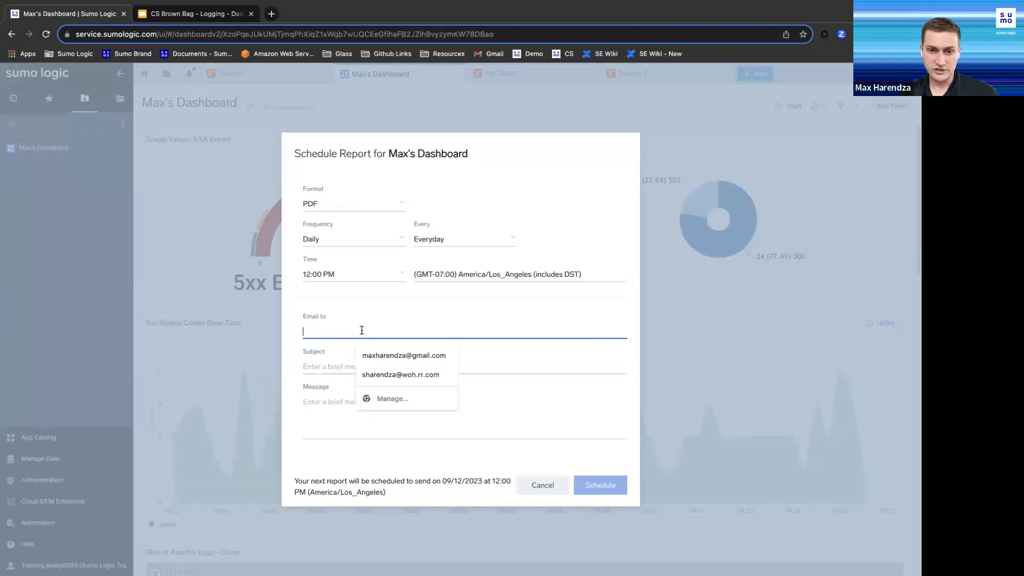
{"action": "left_click", "coordinate": [375, 363]}
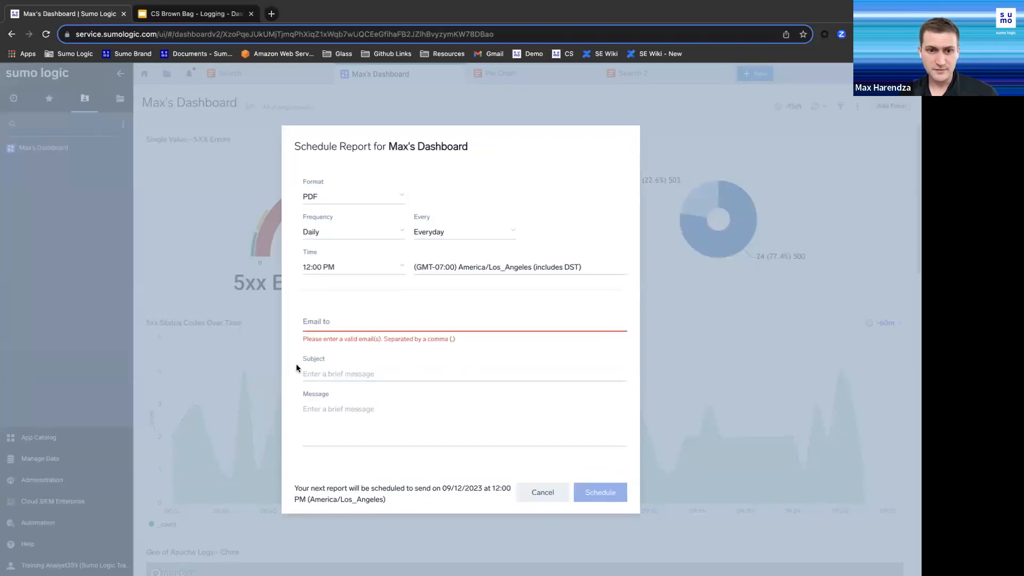
{"action": "left_click", "coordinate": [542, 492]}
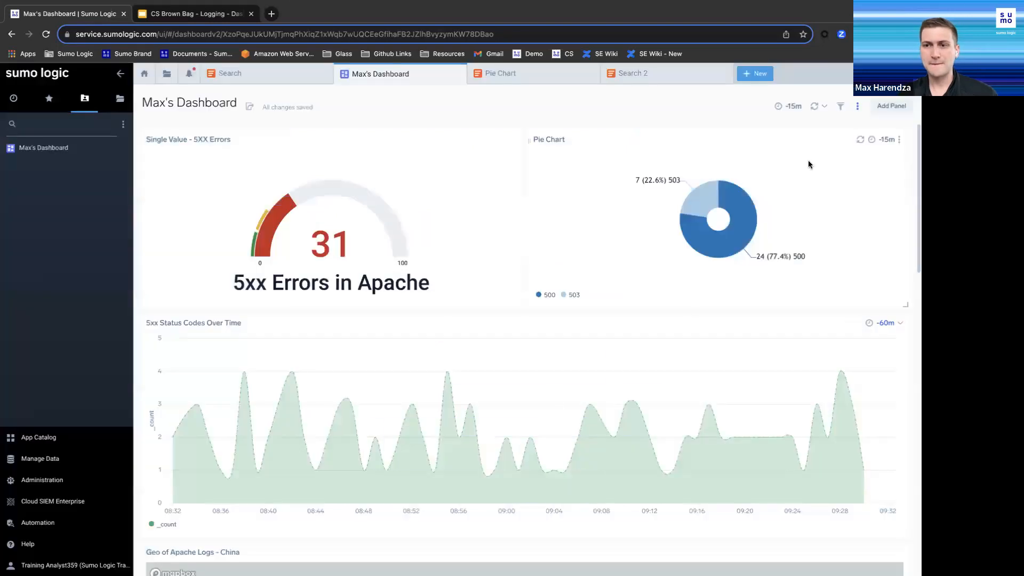
Export the dashboard as JSON, look through the exported definition and close it
{"action": "left_click", "coordinate": [857, 107]}
{"action": "mouse_move", "coordinate": [895, 213]}
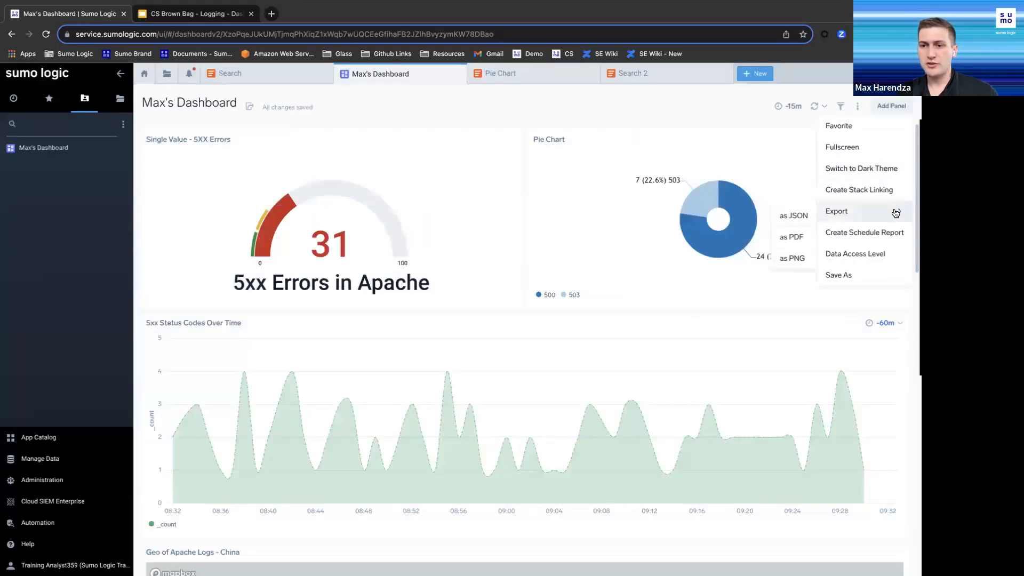
{"action": "left_click", "coordinate": [806, 216]}
{"action": "scroll", "coordinate": [492, 341], "scroll_direction": "down", "scroll_amount": 2}
{"action": "scroll", "coordinate": [492, 344], "scroll_direction": "up", "scroll_amount": 1}
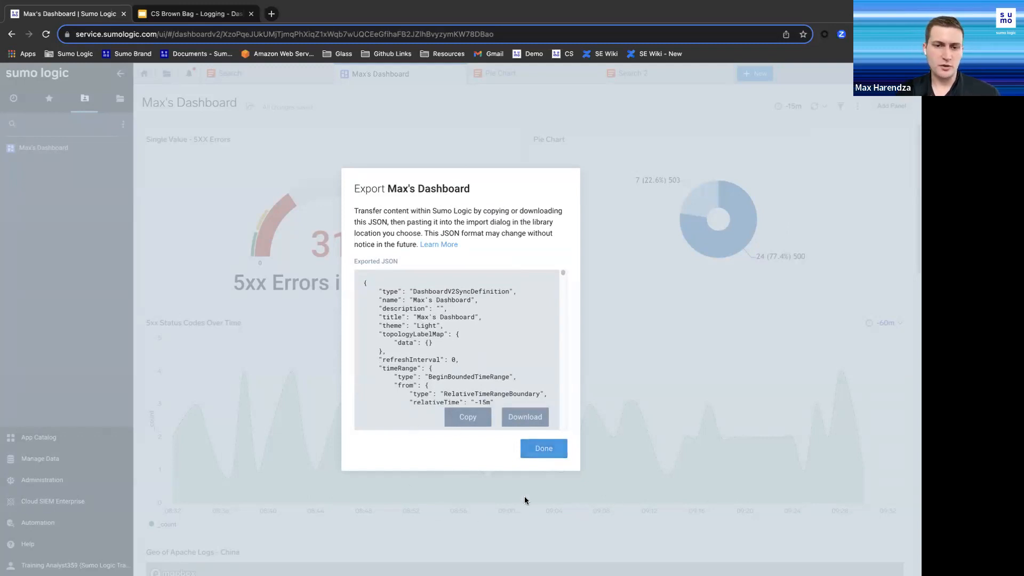
{"action": "scroll", "coordinate": [483, 405], "scroll_direction": "down", "scroll_amount": 5}
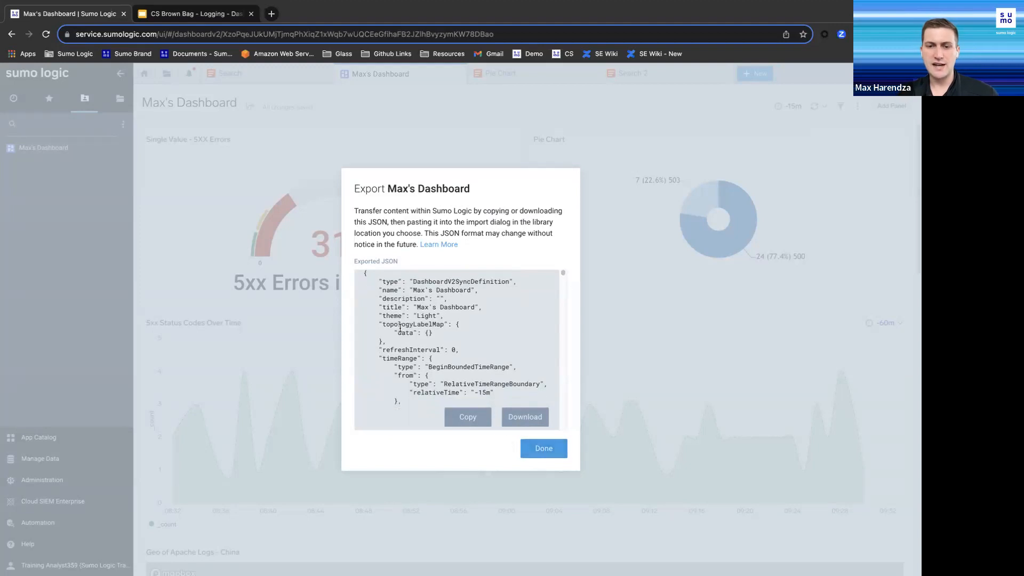
{"action": "left_click", "coordinate": [561, 448]}
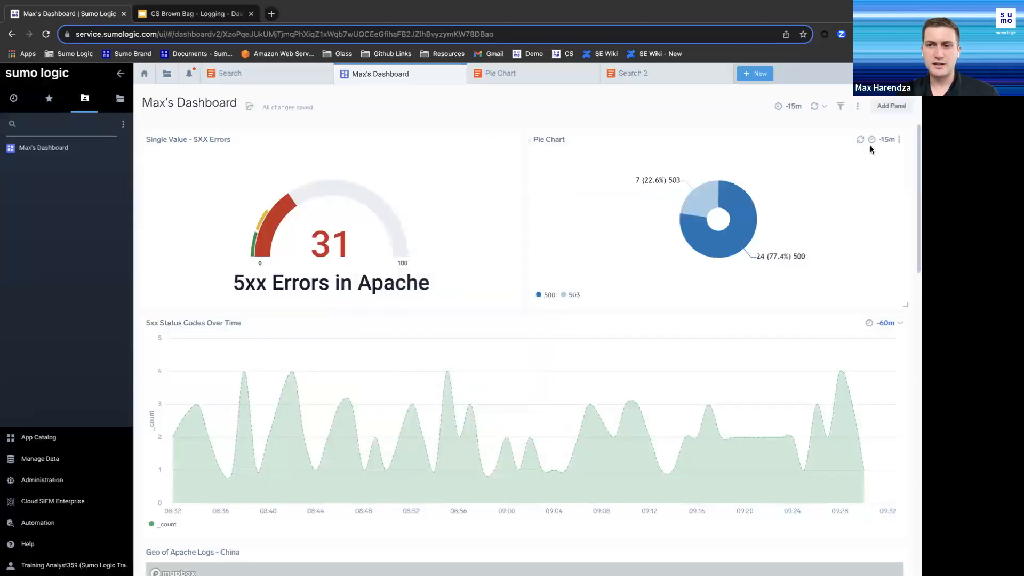
Share the timesliced 5xx status code log search and copy its code for the advanced mode query box
{"action": "left_click", "coordinate": [857, 108]}
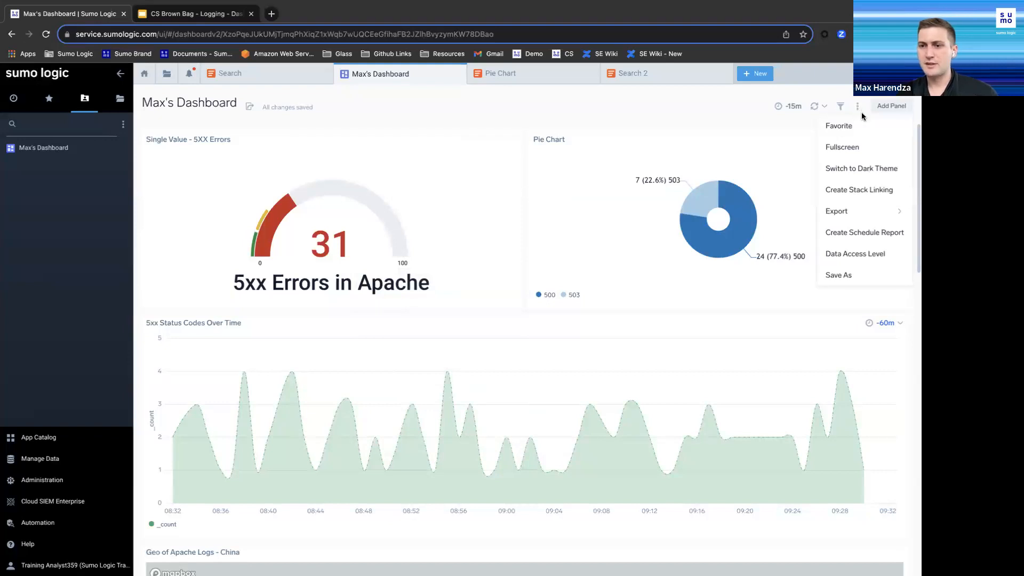
{"action": "left_click", "coordinate": [250, 80]}
{"action": "left_click", "coordinate": [230, 74]}
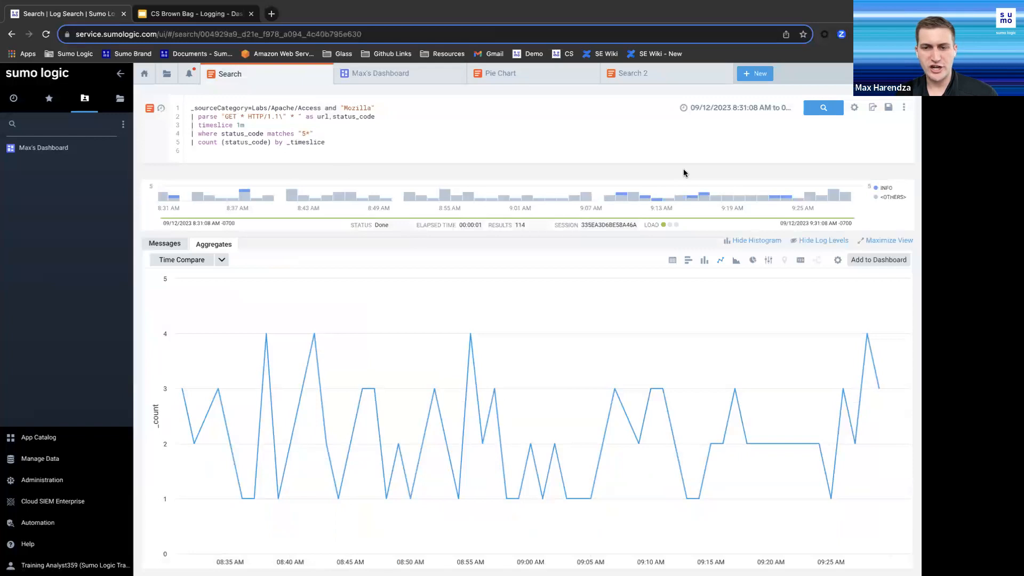
{"action": "left_click", "coordinate": [903, 108]}
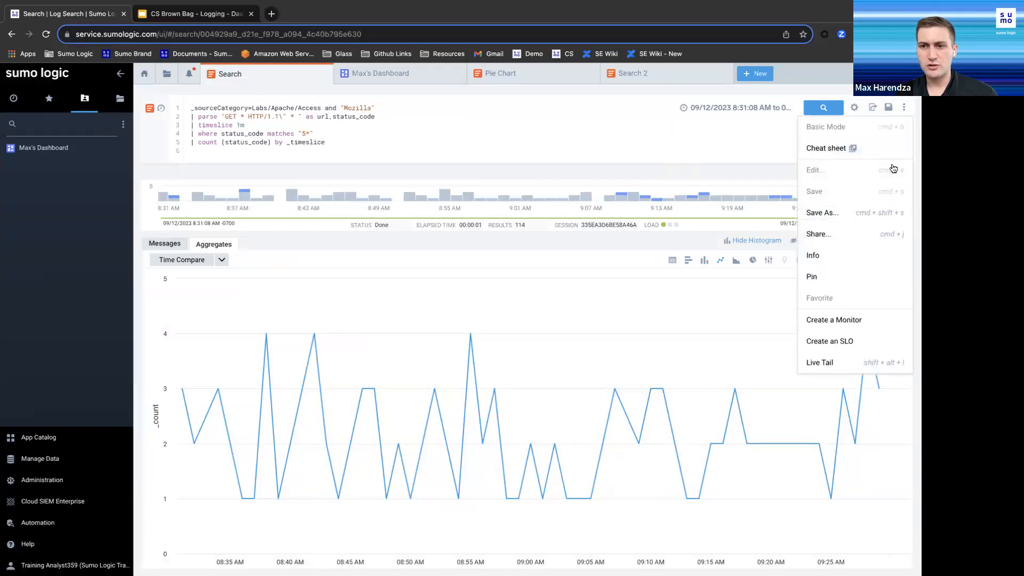
{"action": "left_click", "coordinate": [875, 234]}
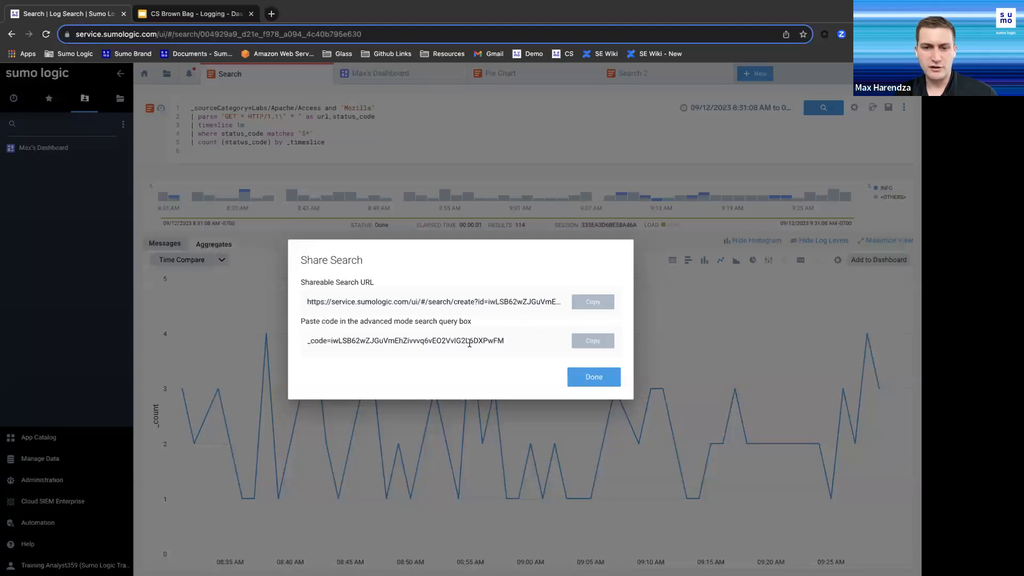
{"action": "left_click", "coordinate": [592, 341]}
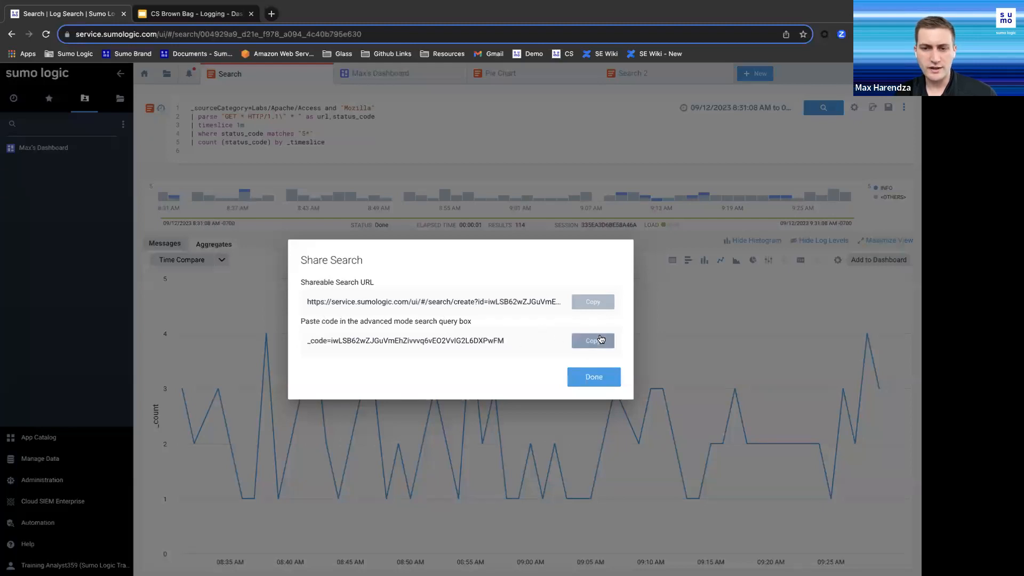
{"action": "left_click", "coordinate": [585, 379]}
Open a new log search, paste the copied share code as the query and run it
{"action": "left_click", "coordinate": [755, 74]}
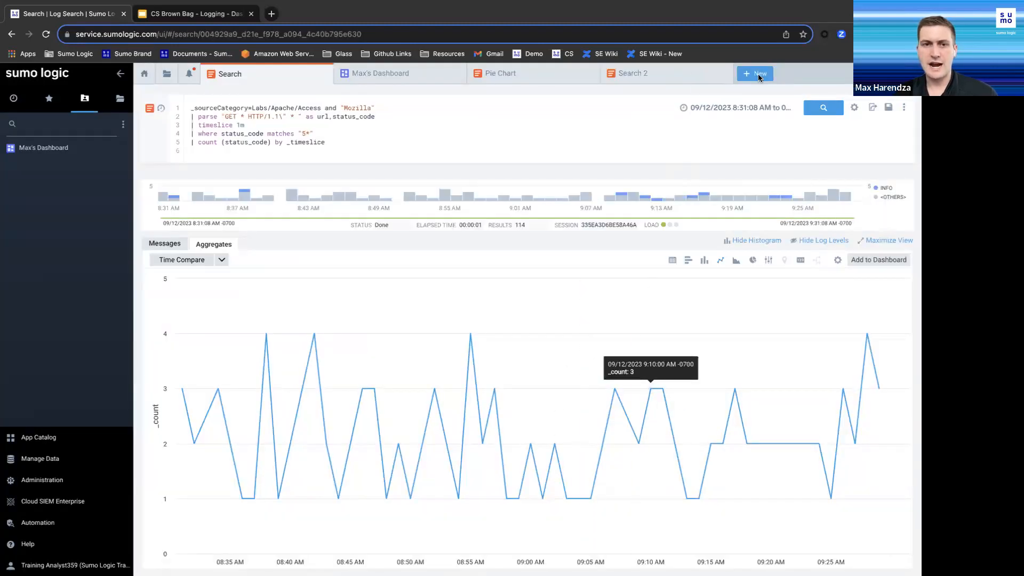
{"action": "left_click", "coordinate": [753, 97]}
{"action": "left_click", "coordinate": [491, 114]}
{"action": "key", "text": "ctrl+v"}
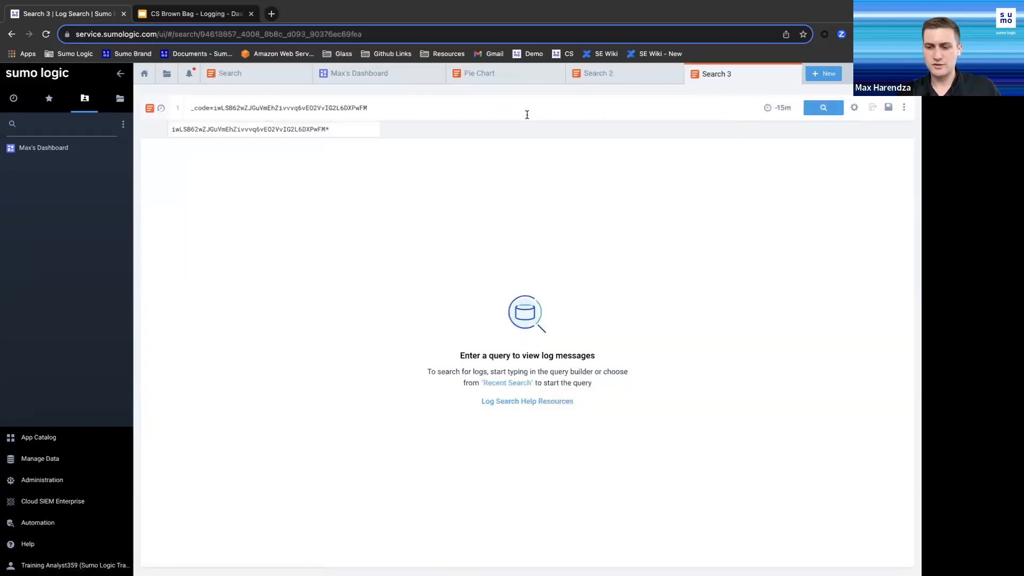
{"action": "key", "text": "Return"}
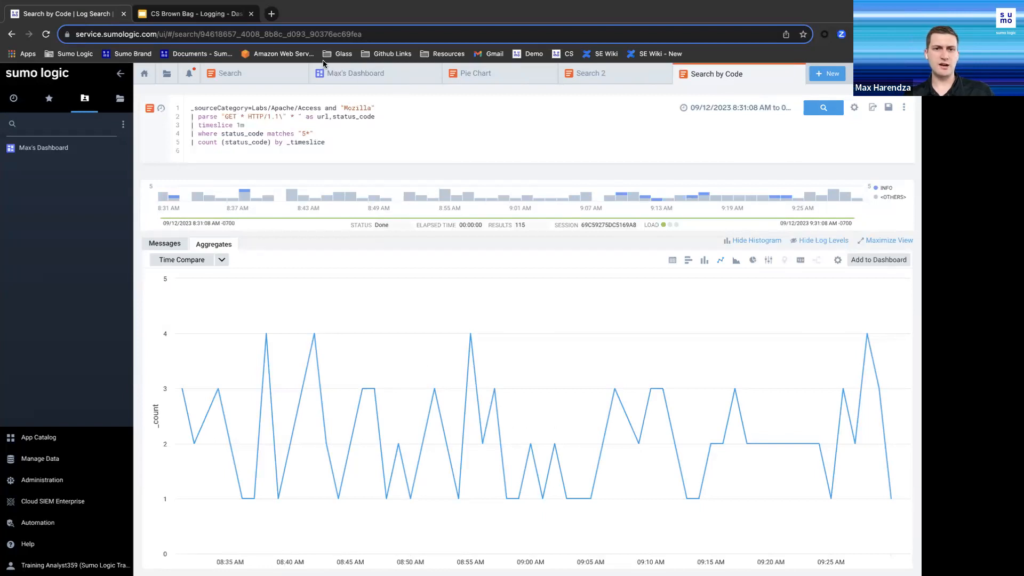
Switch back to the "CS Brown Bag - Logging - Dashboards" presentation in Google Slides
{"action": "left_click", "coordinate": [190, 11]}
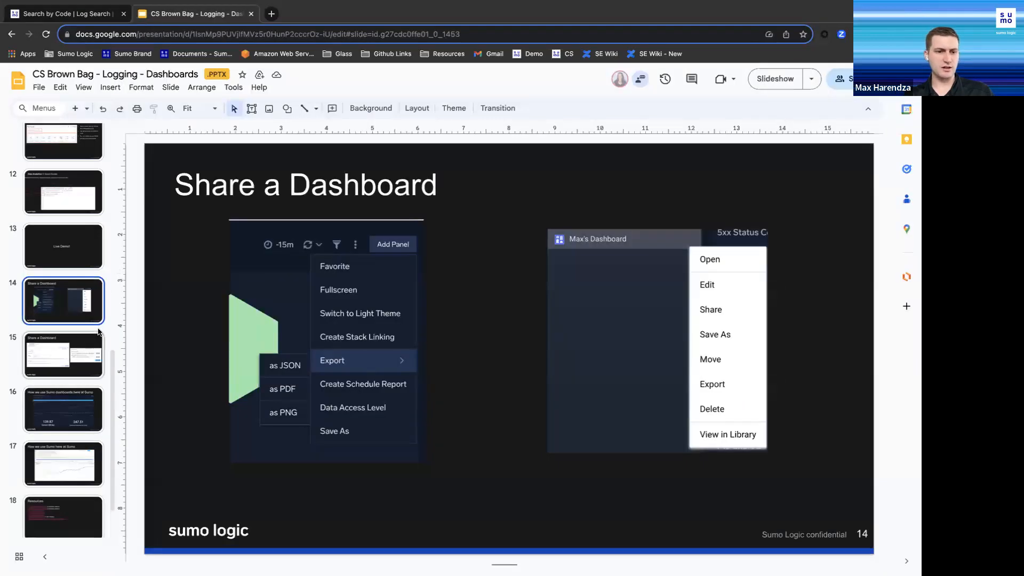